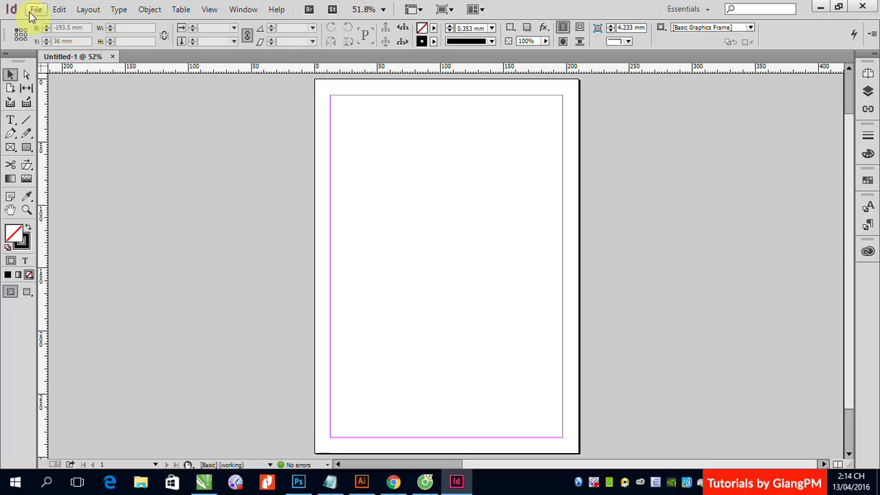
# Load Pencil.ai from Setup (D:) > _Share > Illustrator with File > Place
pyautogui.click(34, 9)
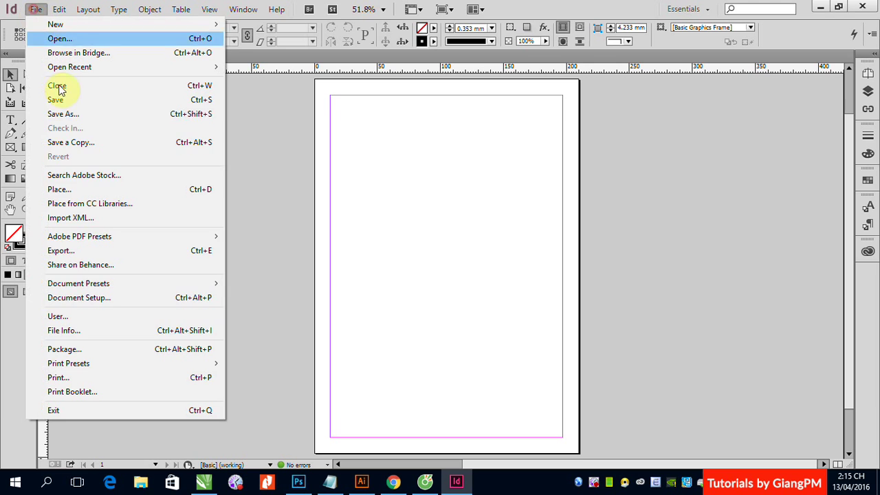
pyautogui.click(68, 189)
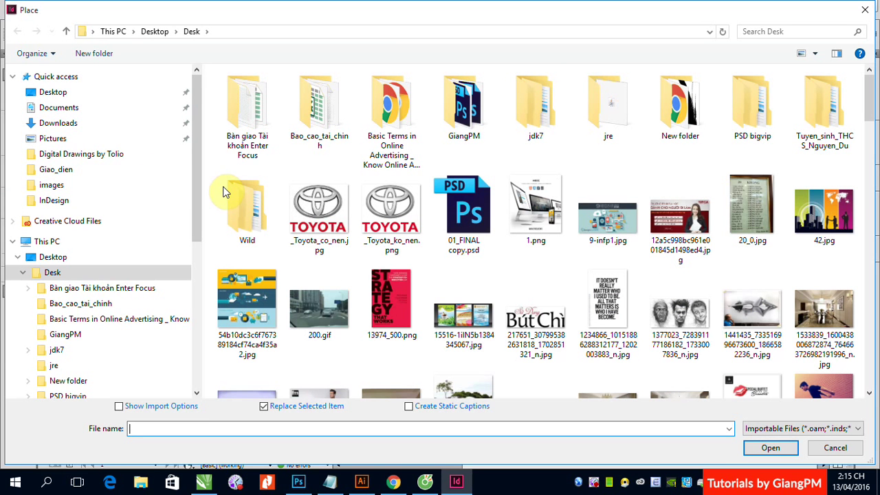
pyautogui.moveTo(52, 272)
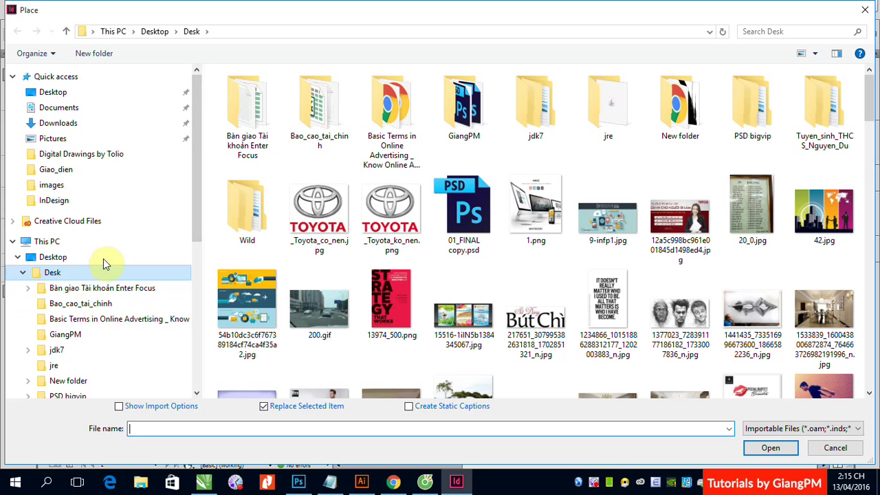
pyautogui.moveTo(198, 206); pyautogui.dragTo(199, 268)
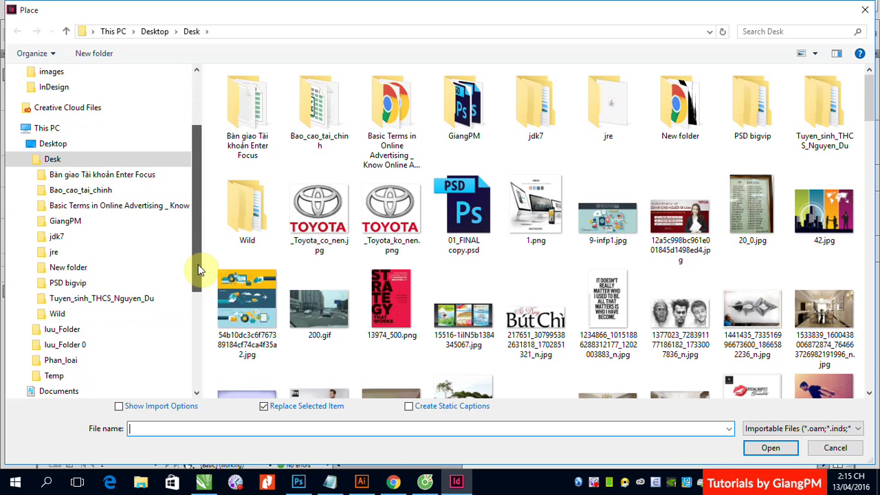
pyautogui.click(26, 161)
pyautogui.click(52, 329)
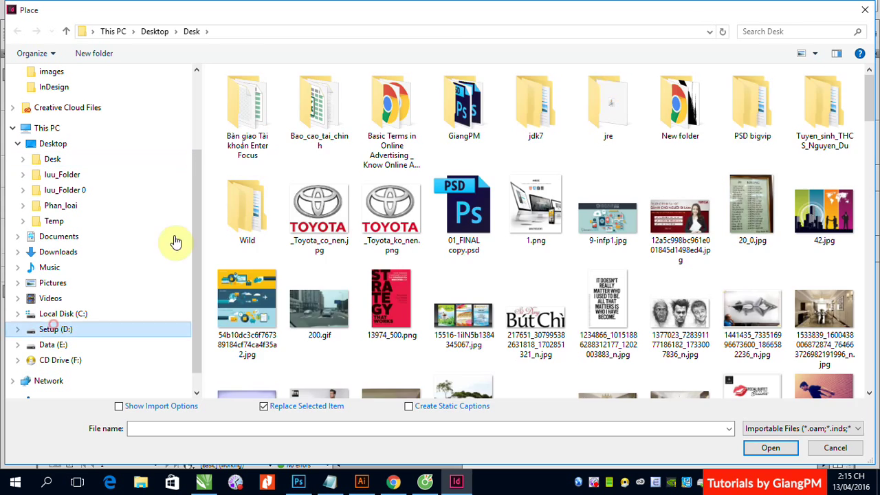
pyautogui.doubleClick(242, 108)
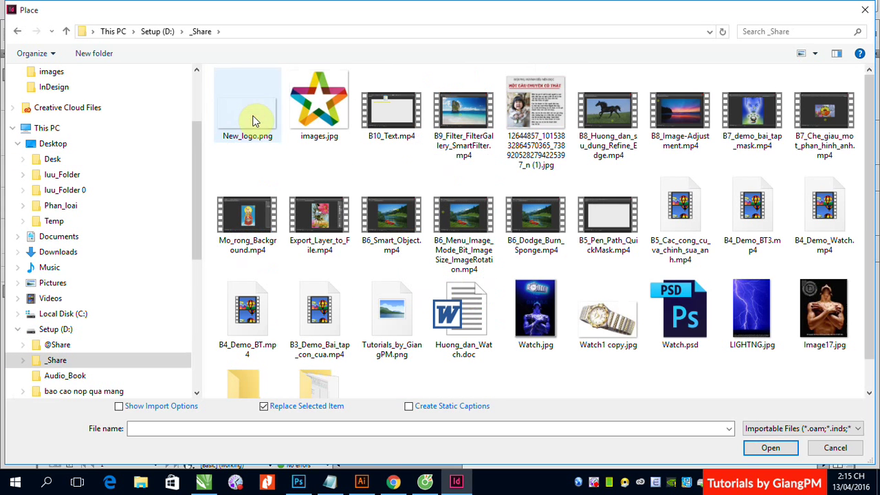
pyautogui.scroll(-1, 323, 211)
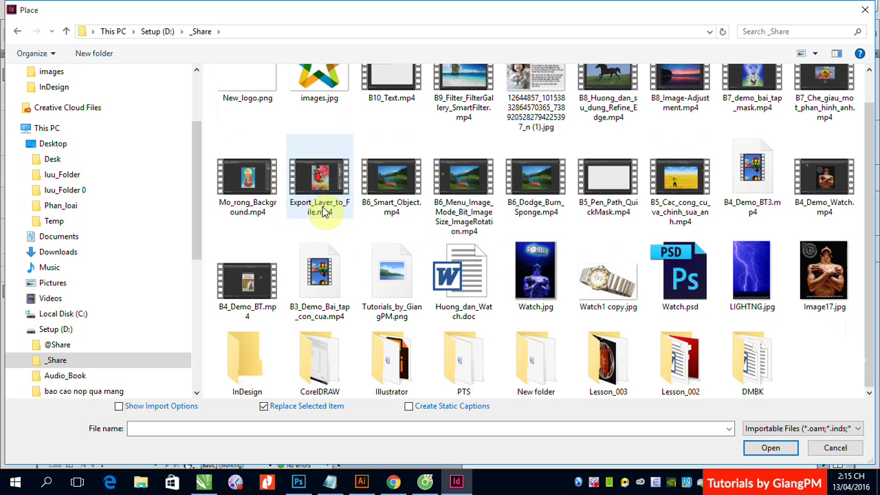
pyautogui.doubleClick(382, 352)
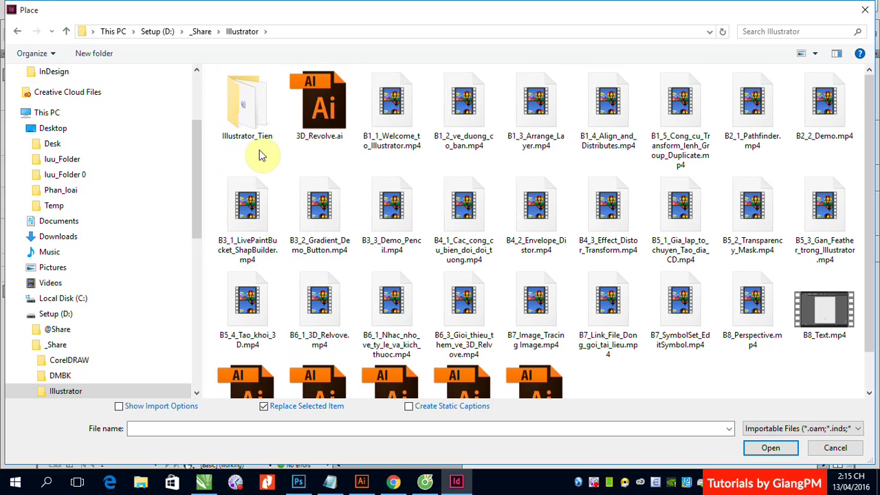
pyautogui.scroll(-1, 291, 167)
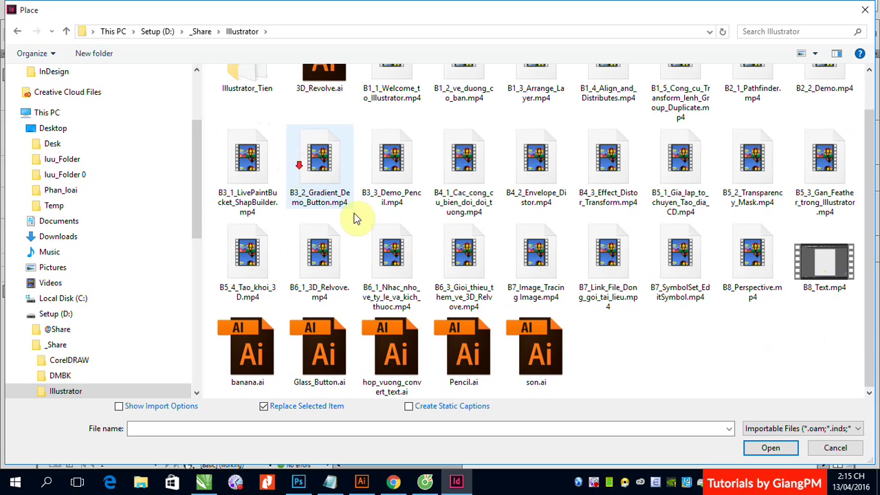
pyautogui.click(474, 358)
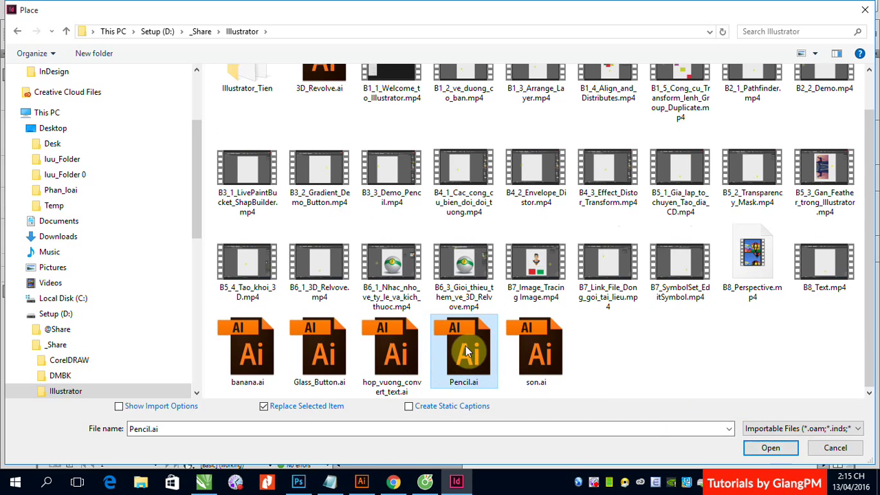
pyautogui.doubleClick(466, 350)
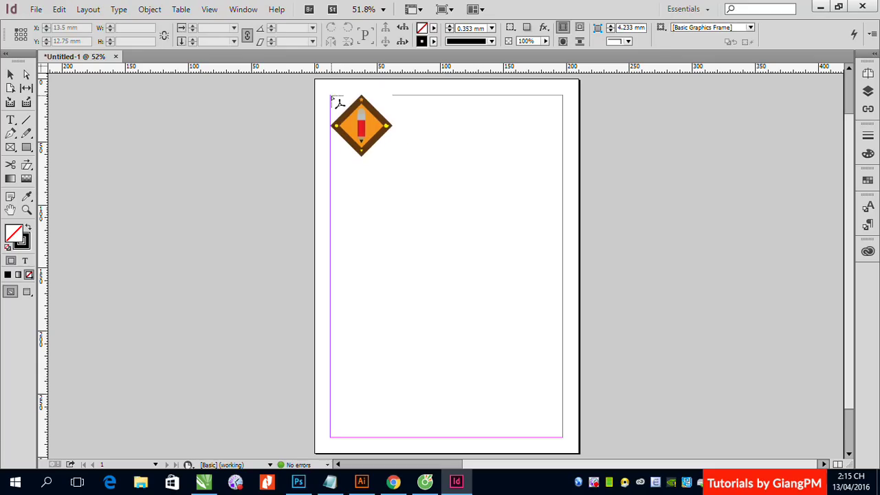
# Drop Pencil.ai at the top-left margin corner and load Pencil.ai again for a second copy
pyautogui.click(332, 96)
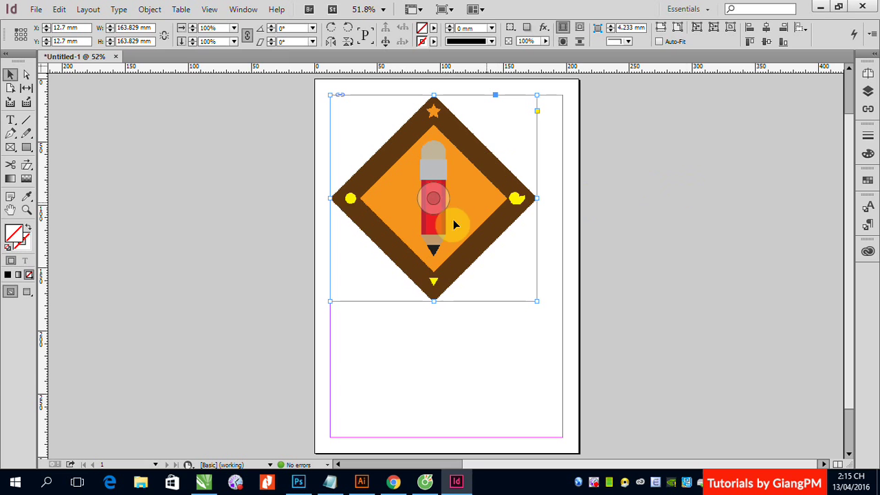
pyautogui.click(35, 10)
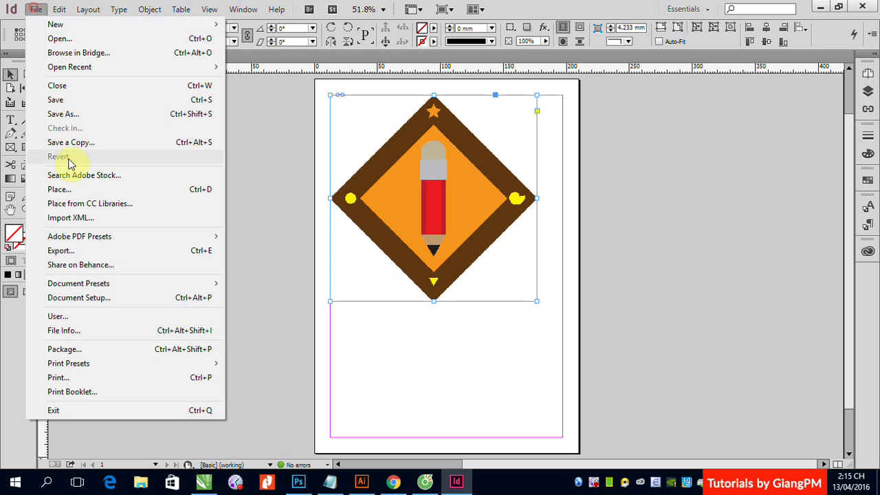
pyautogui.click(63, 189)
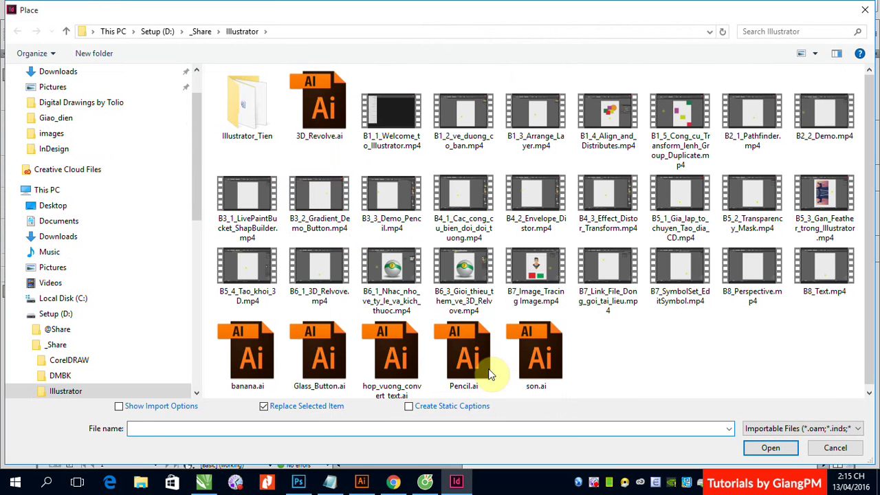
pyautogui.click(488, 357)
pyautogui.click(789, 445)
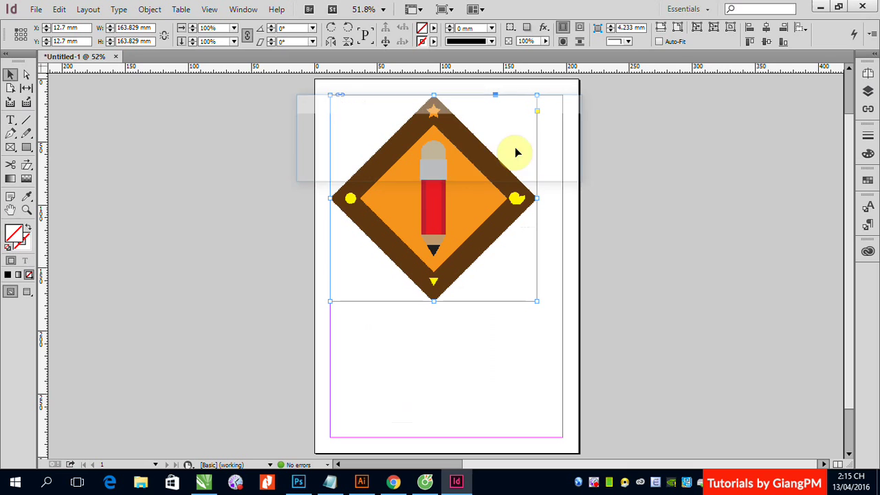
# Place a smaller pencil badge, about 62.255 mm square, on the left pasteboard
pyautogui.click(251, 193)
pyautogui.hotkey('ctrl', 'z')
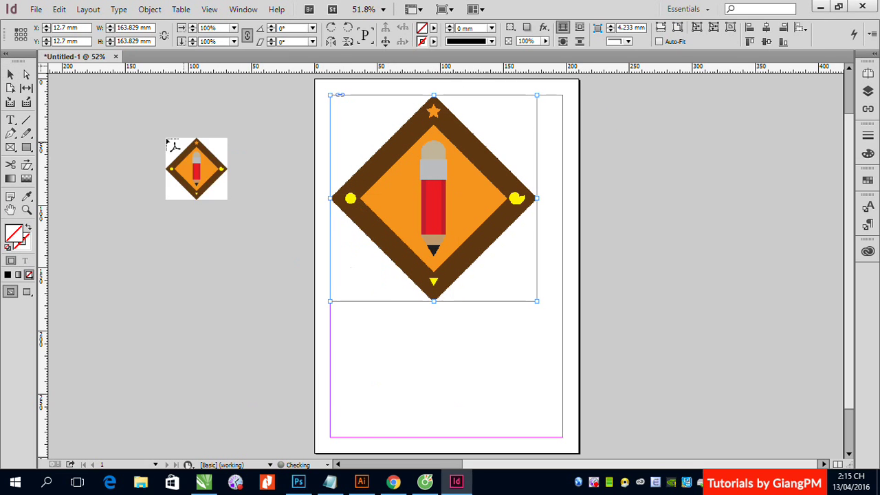
pyautogui.moveTo(145, 132); pyautogui.dragTo(224, 205)
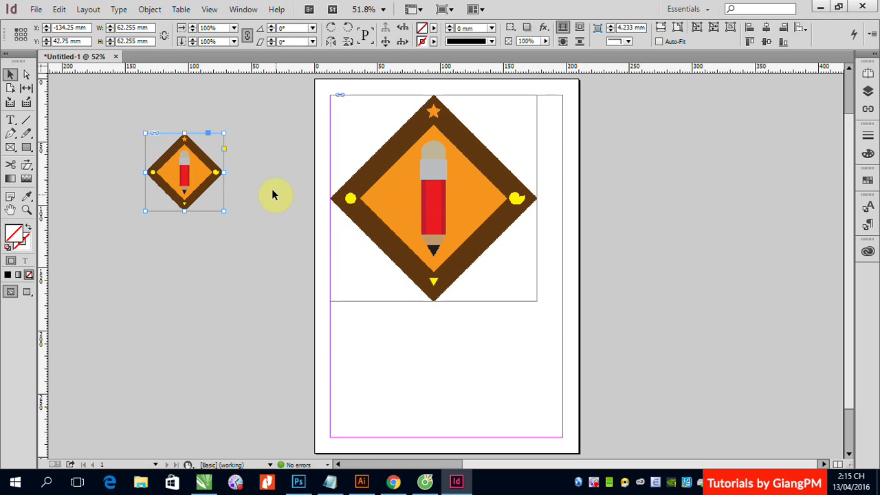
pyautogui.click(239, 212)
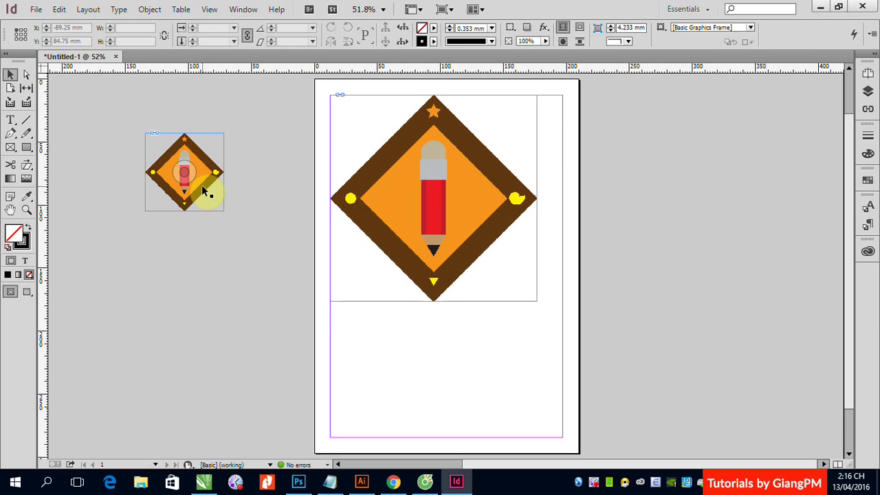
pyautogui.click(433, 199)
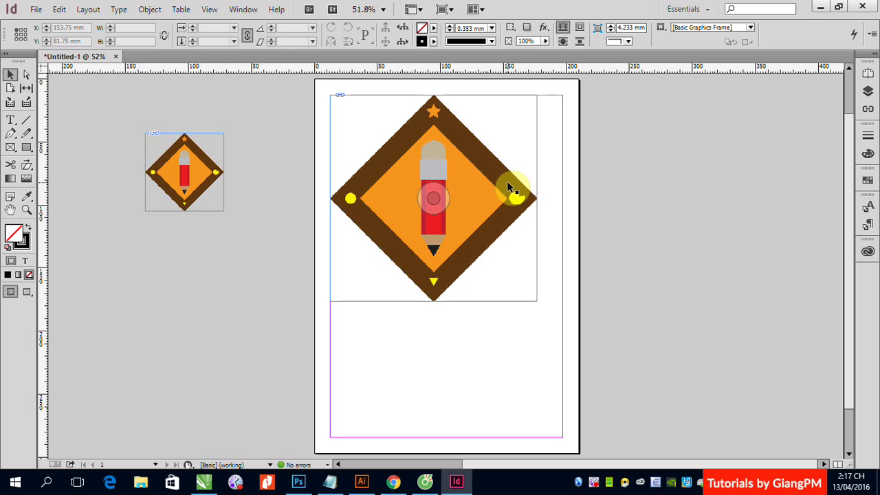
# Move the pencil badge aside and draw a rectangle frame covering the whole page
pyautogui.moveTo(508, 187); pyautogui.dragTo(737, 190)
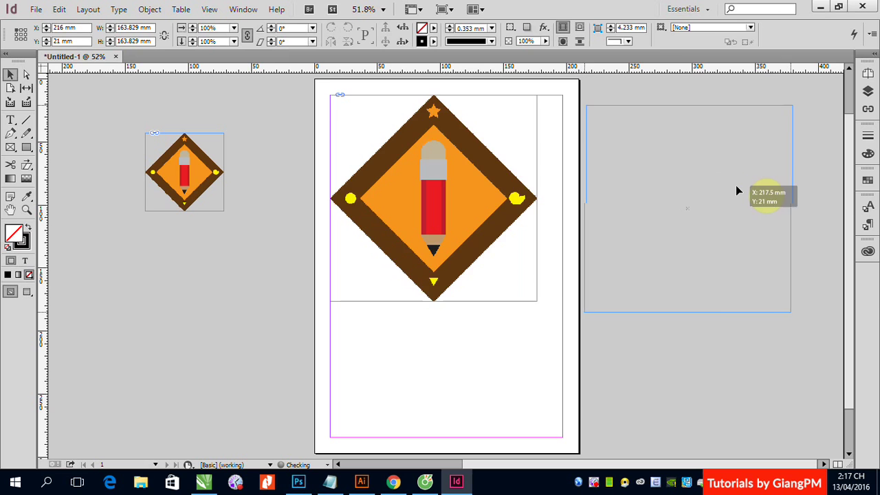
pyautogui.click(26, 148)
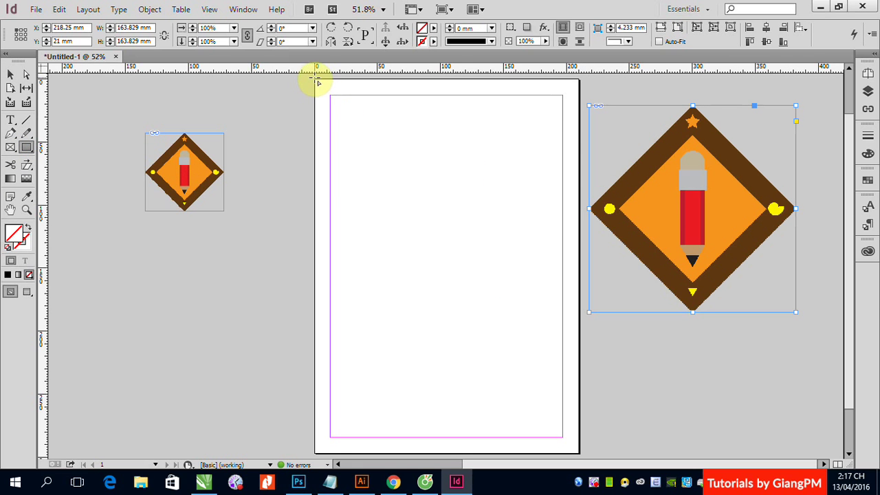
pyautogui.hotkey('ctrl', '-')
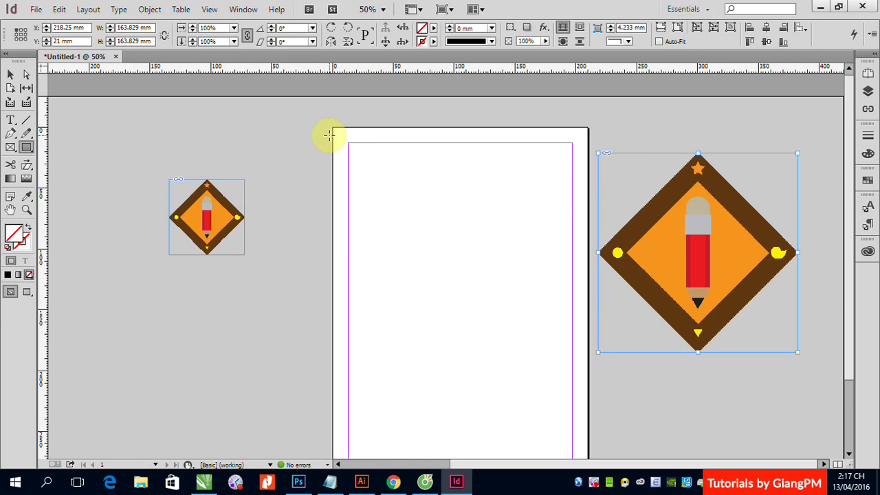
pyautogui.moveTo(332, 121); pyautogui.dragTo(581, 409)
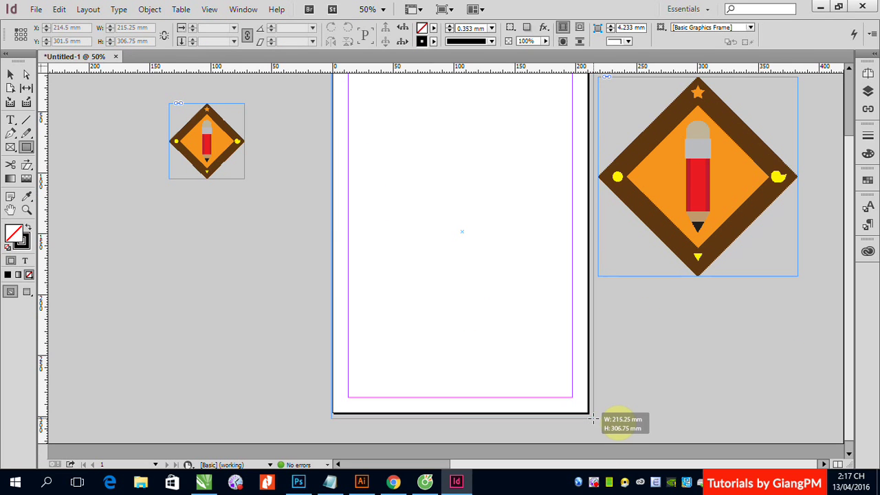
pyautogui.moveTo(581, 409); pyautogui.dragTo(593, 418)
pyautogui.click(11, 74)
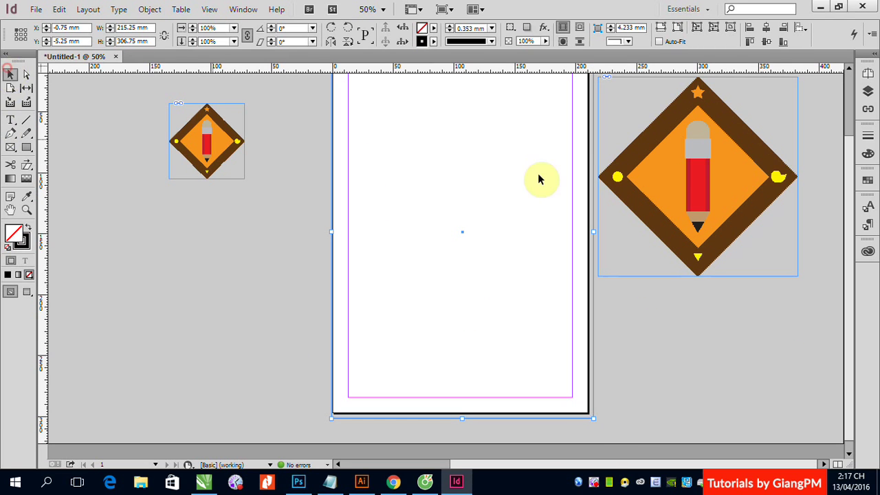
# Fill the page-sized frame with magenta and move the pencil badge back on top
pyautogui.click(866, 188)
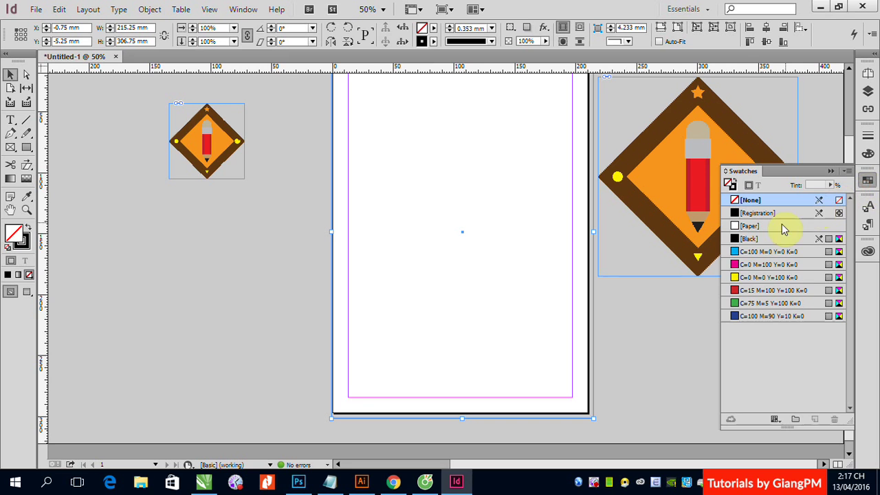
pyautogui.click(736, 265)
pyautogui.moveTo(663, 226); pyautogui.dragTo(442, 240)
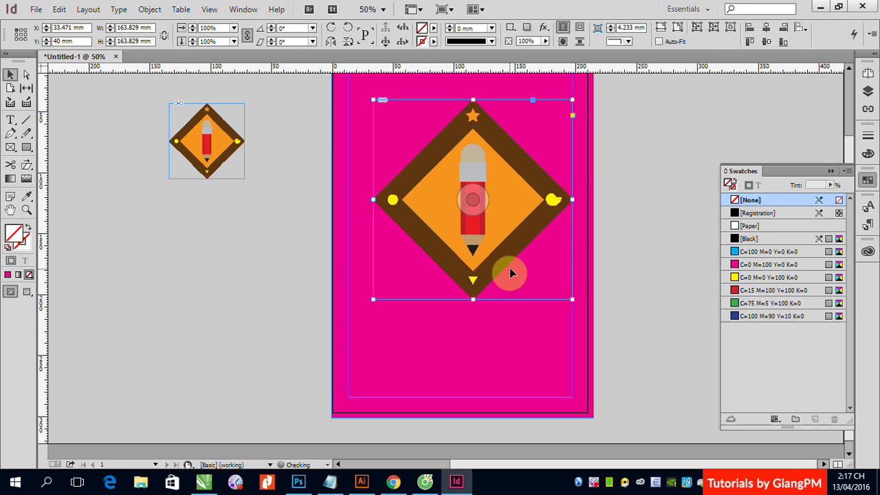
pyautogui.click(658, 160)
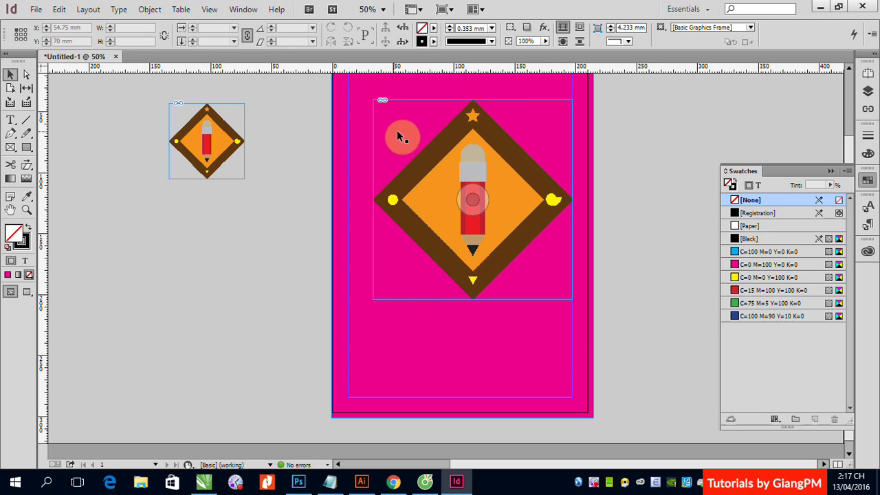
pyautogui.click(555, 163)
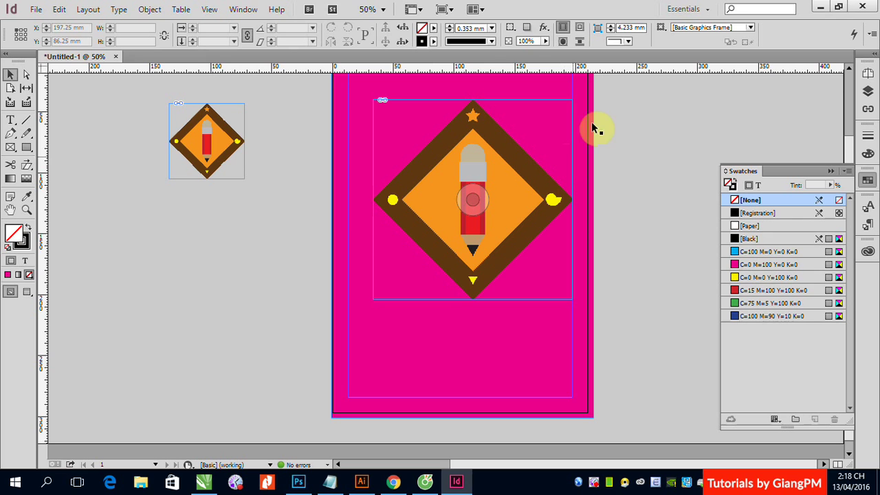
# Move the pencil badge to the lower-left pasteboard and delete the magenta background
pyautogui.moveTo(491, 140)
pyautogui.mouseDown()
pyautogui.moveTo(241, 232)
pyautogui.moveTo(187, 242)
pyautogui.mouseUp()
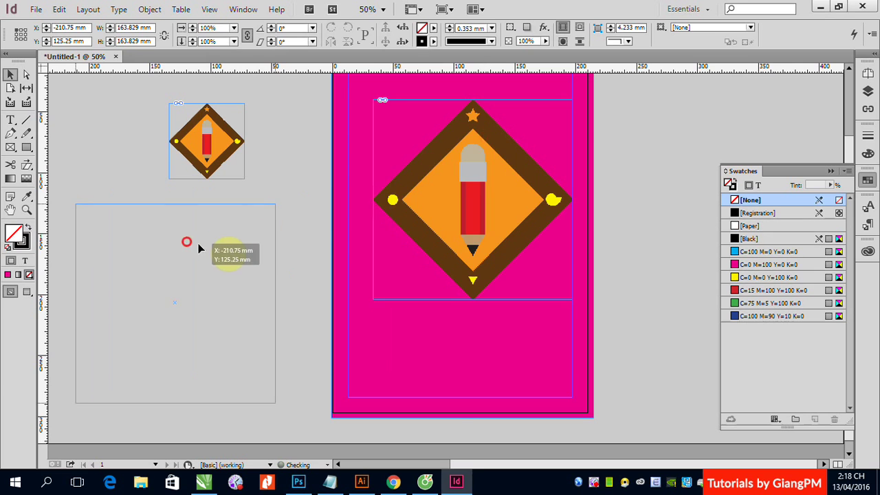
pyautogui.click(412, 309)
pyautogui.press('Delete')
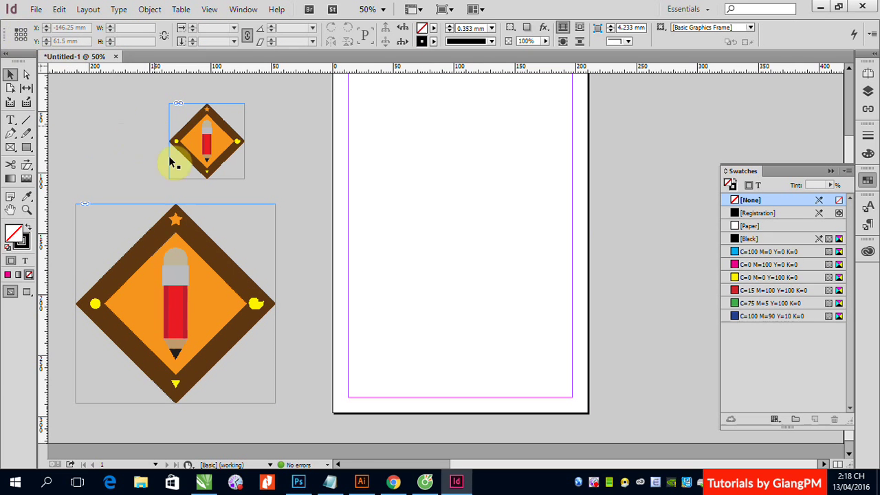
# Load Truyen.docx from the Desktop with File > Place
pyautogui.click(37, 10)
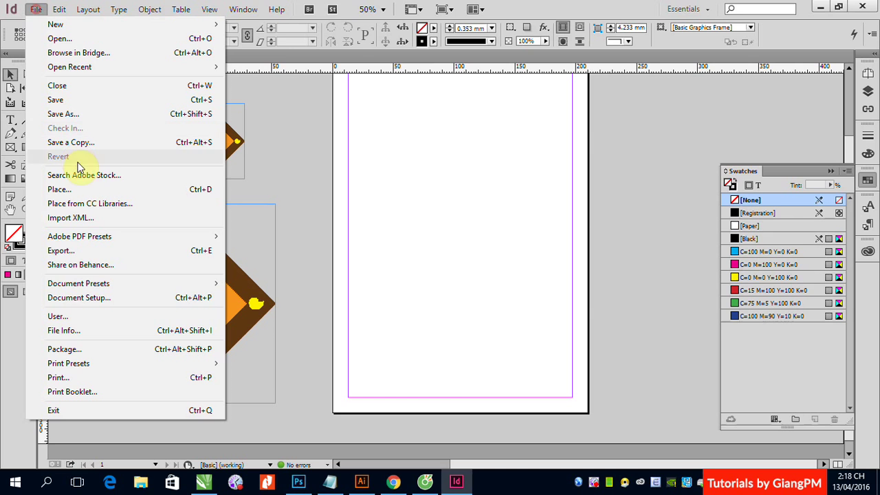
pyautogui.click(68, 195)
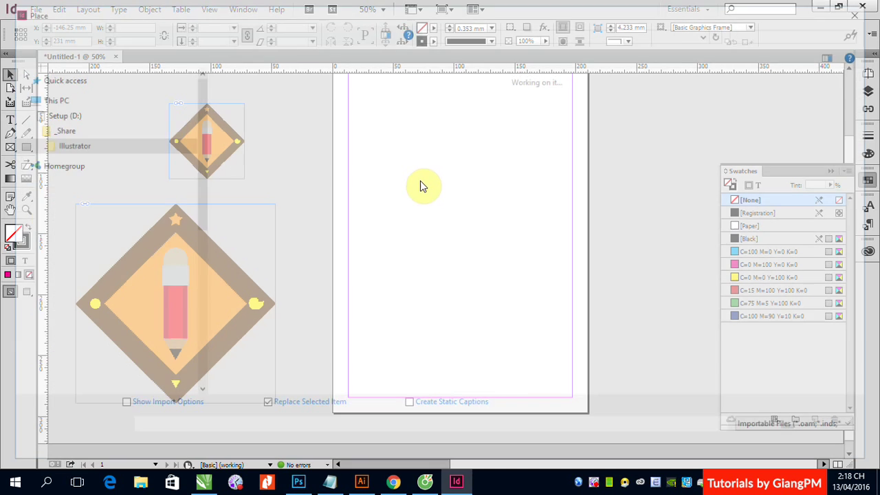
pyautogui.scroll(2, 188, 149)
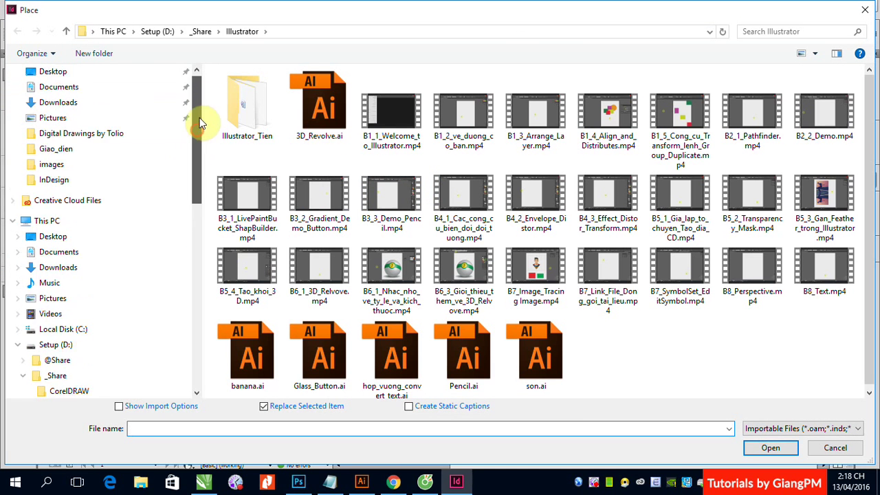
pyautogui.click(60, 100)
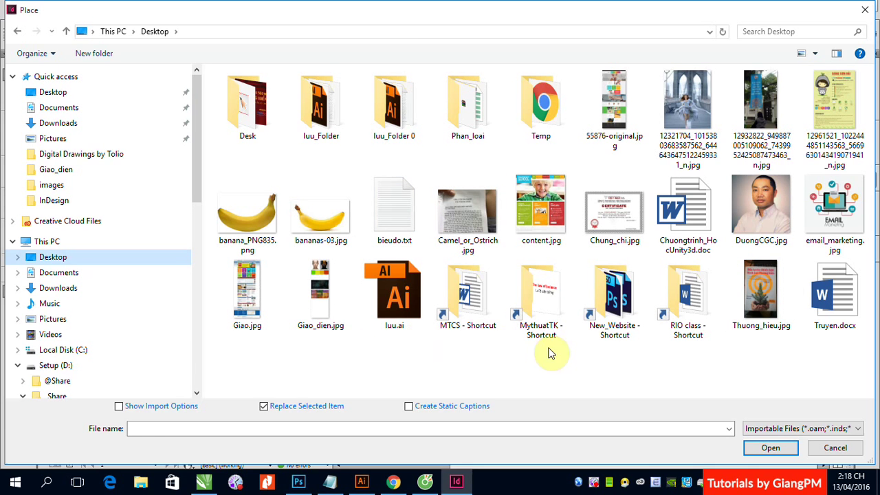
pyautogui.doubleClick(848, 305)
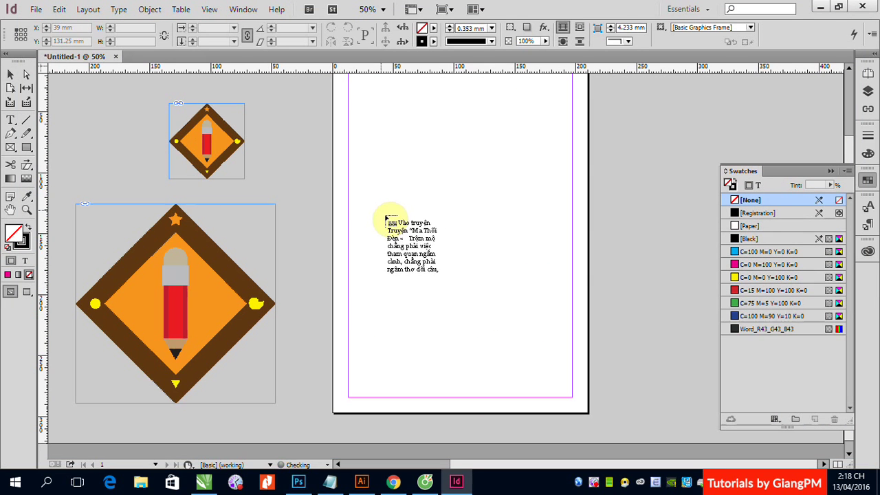
# Flow the Truyen.docx story into a frame spanning the page margins
pyautogui.moveTo(399, 196); pyautogui.dragTo(402, 238)
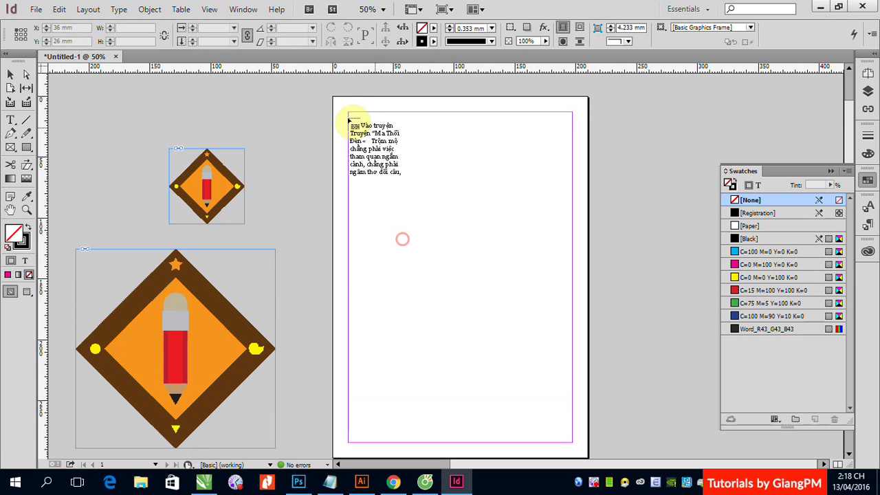
pyautogui.click(348, 112)
pyautogui.moveTo(349, 112); pyautogui.dragTo(576, 442)
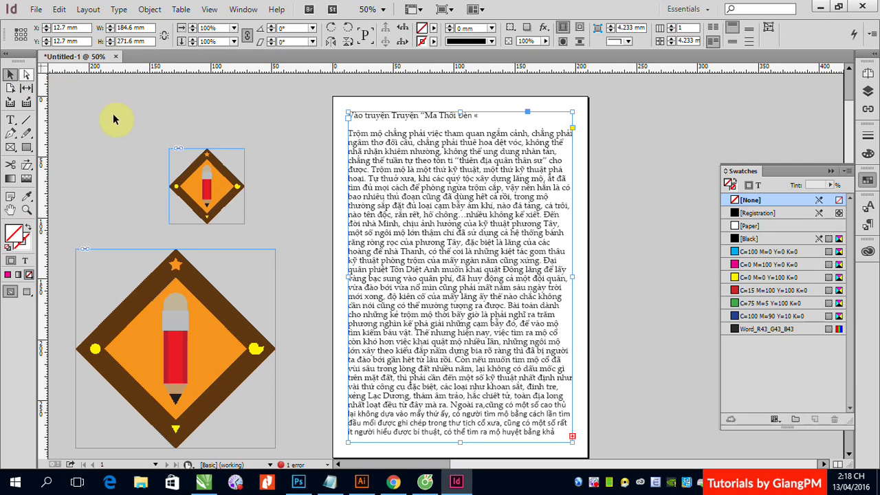
pyautogui.click(186, 117)
pyautogui.click(645, 215)
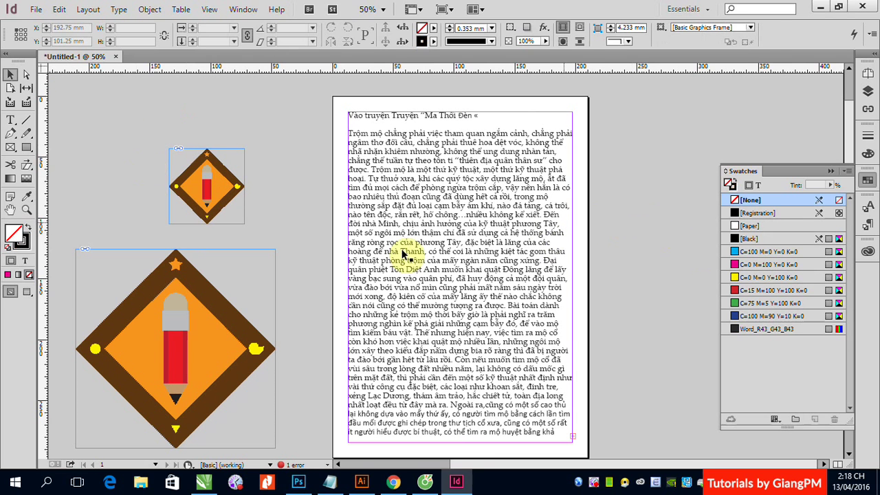
pyautogui.click(176, 348)
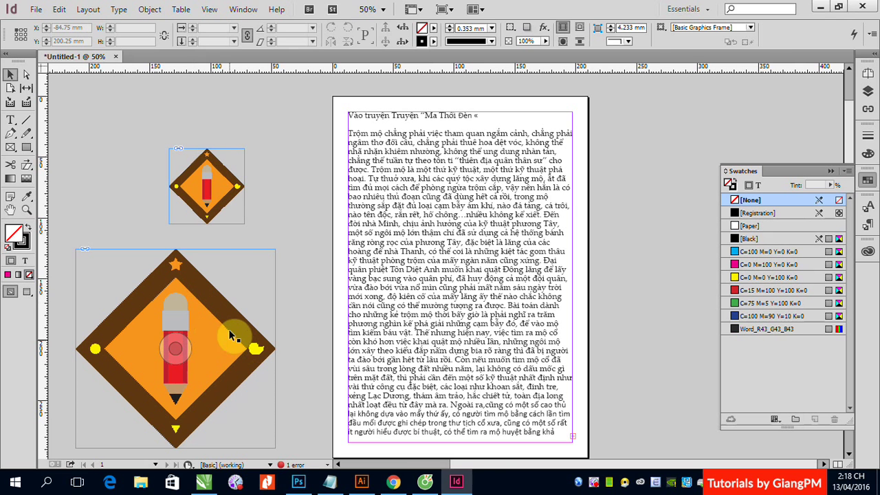
# Drag the large pencil diamond from the pasteboard onto the centre of the story text
pyautogui.moveTo(209, 322)
pyautogui.mouseDown()
pyautogui.moveTo(490, 271)
pyautogui.moveTo(459, 292)
pyautogui.mouseUp()
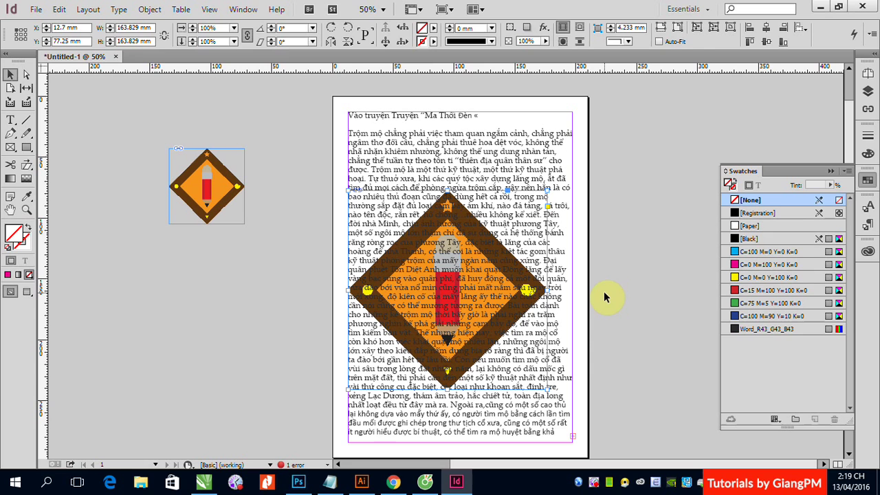
pyautogui.click(651, 137)
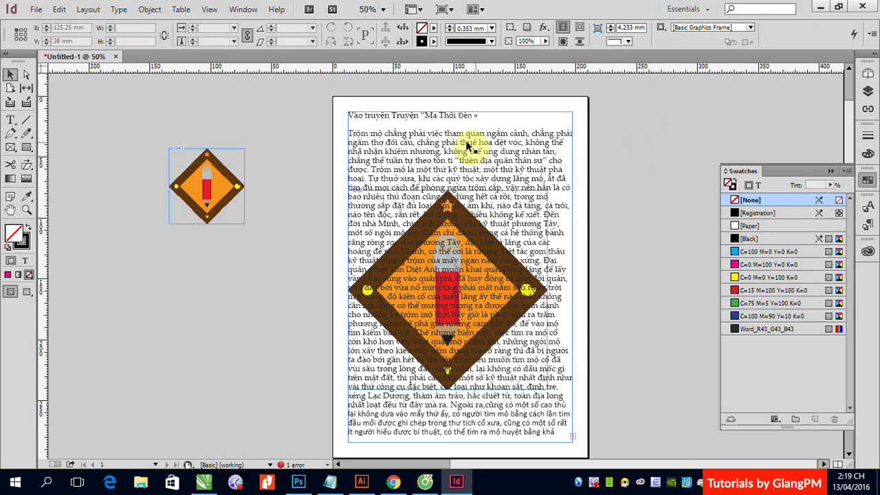
pyautogui.click(372, 137)
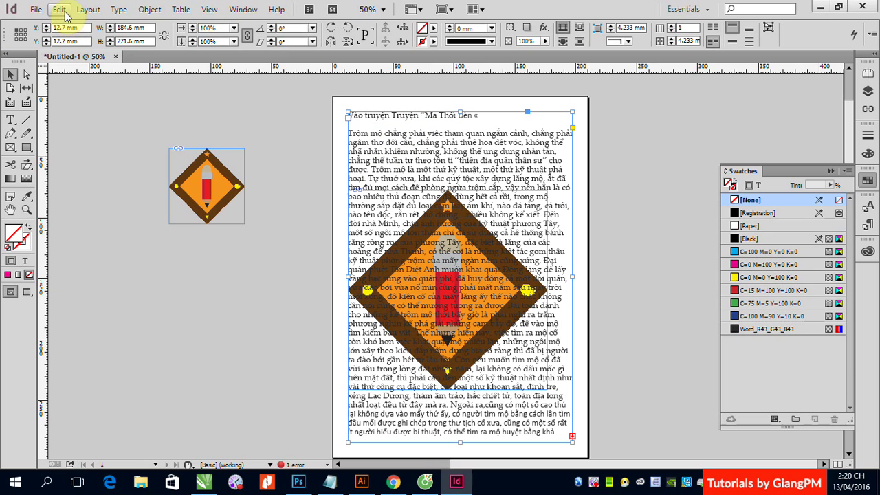
# Send the story's text frame to the back behind the pencil graphic via Object > Arrange
pyautogui.click(143, 15)
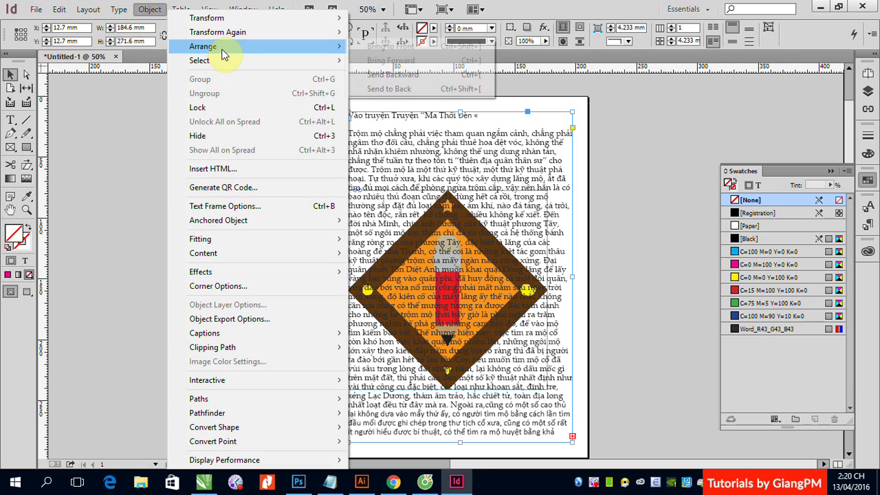
pyautogui.moveTo(203, 46)
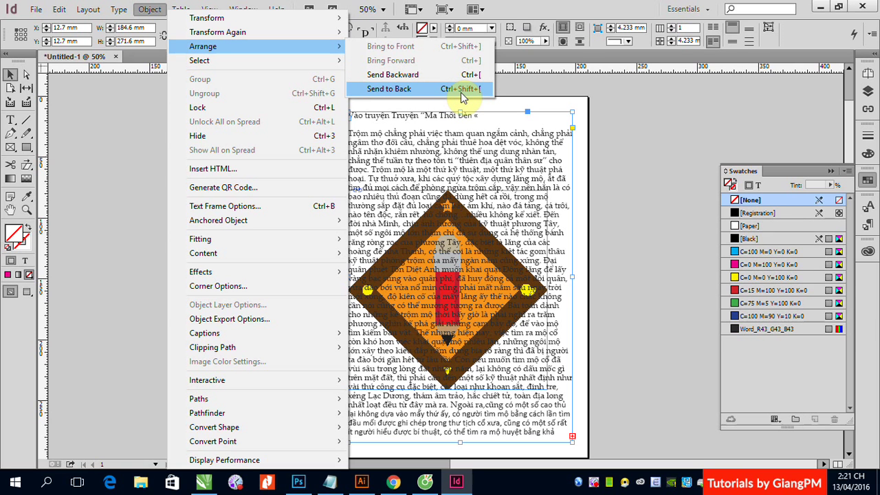
pyautogui.click(415, 95)
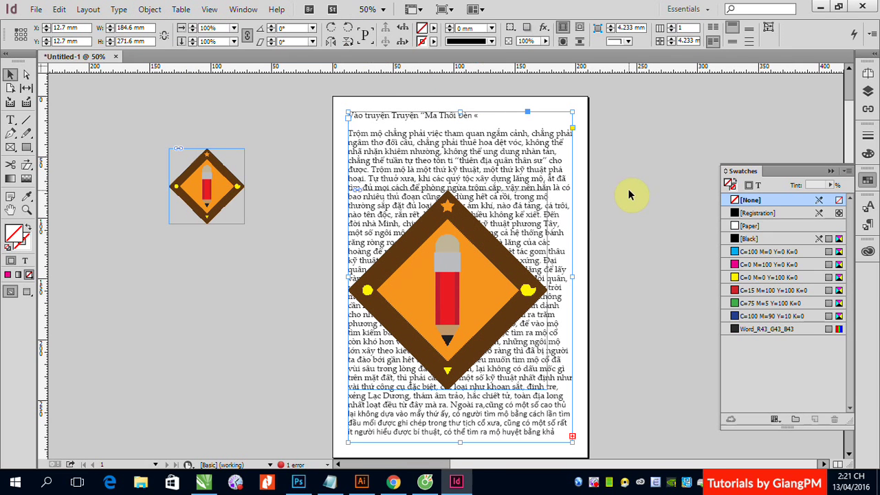
pyautogui.click(628, 191)
# Collapse the Swatches panel to a dock icon and reselect the large diamond graphic
pyautogui.click(446, 289)
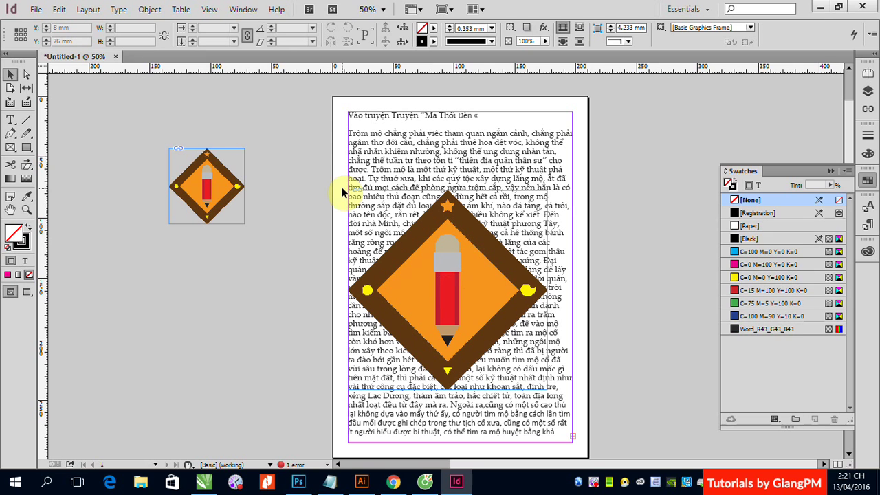
pyautogui.click(835, 172)
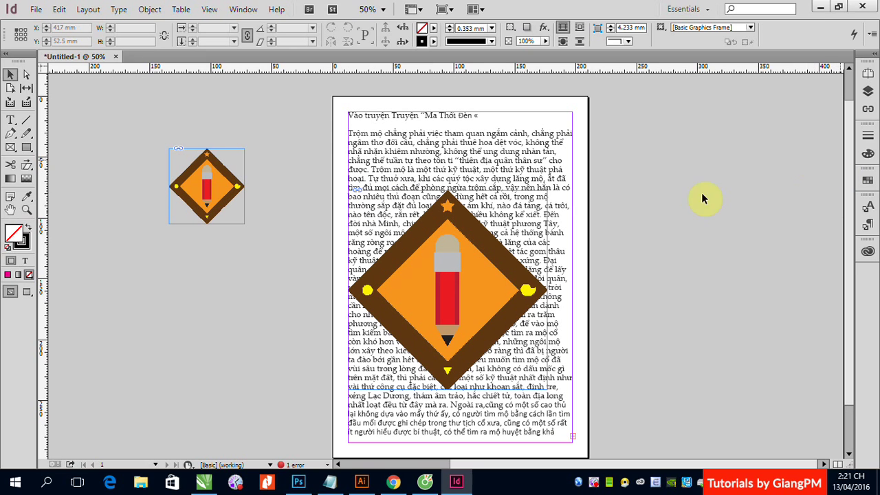
pyautogui.click(446, 289)
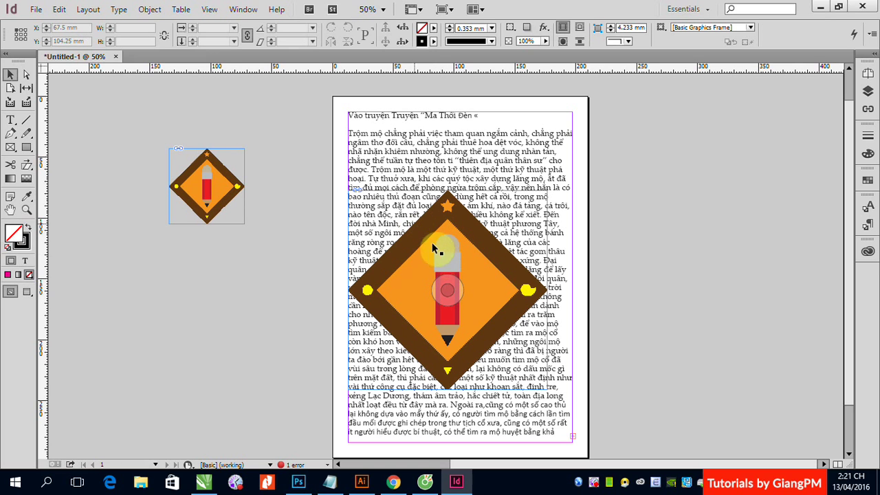
# Click the large pencil diamond, then click again to select its whole frame
pyautogui.click(447, 290)
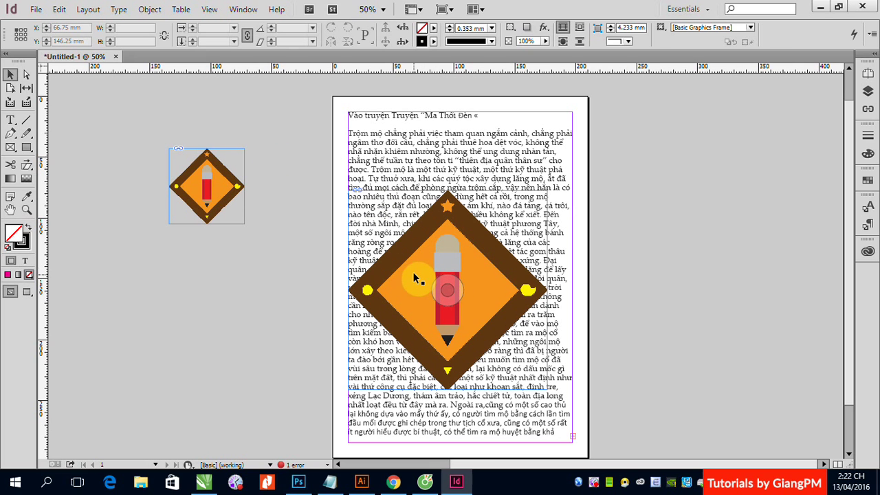
pyautogui.click(401, 256)
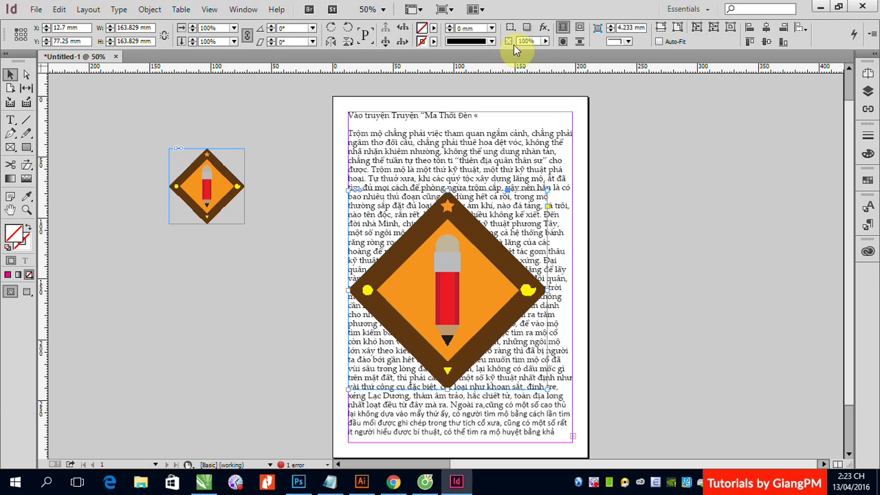
# Enter 50 in the Control panel's Opacity field for the pencil diamond graphic
pyautogui.click(527, 42)
pyautogui.doubleClick(526, 41)
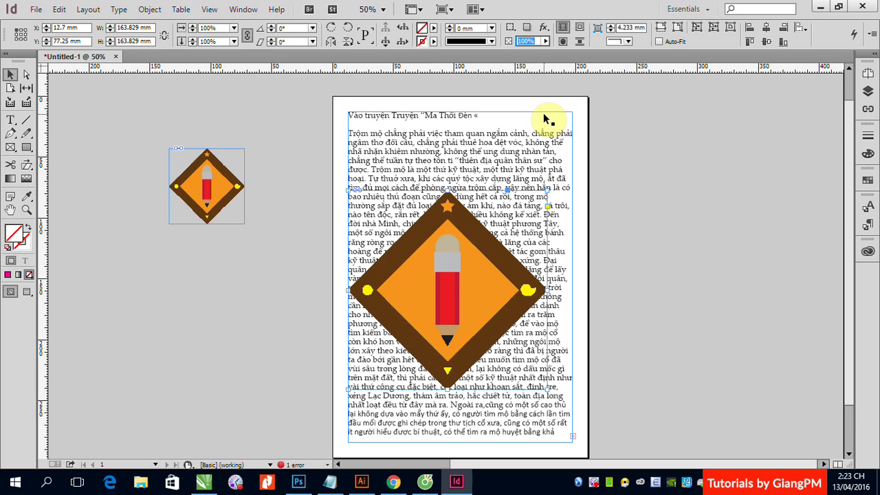
pyautogui.write('50')
pyautogui.press('Return')
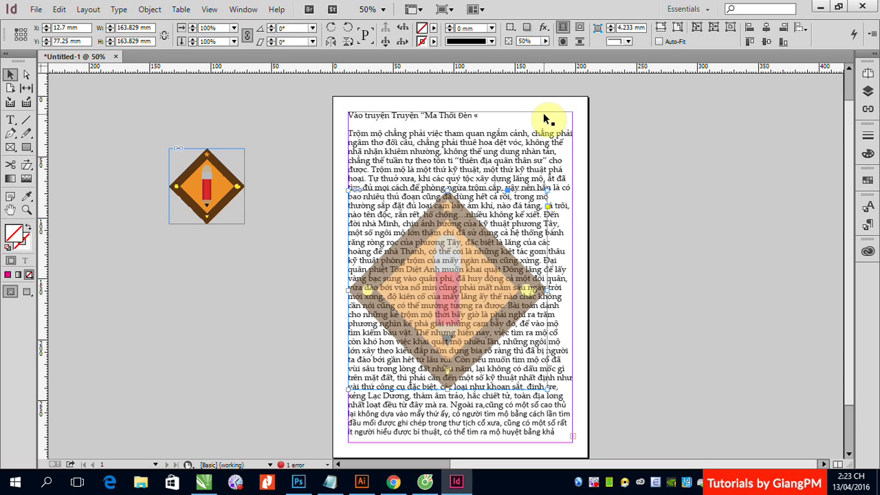
pyautogui.click(545, 42)
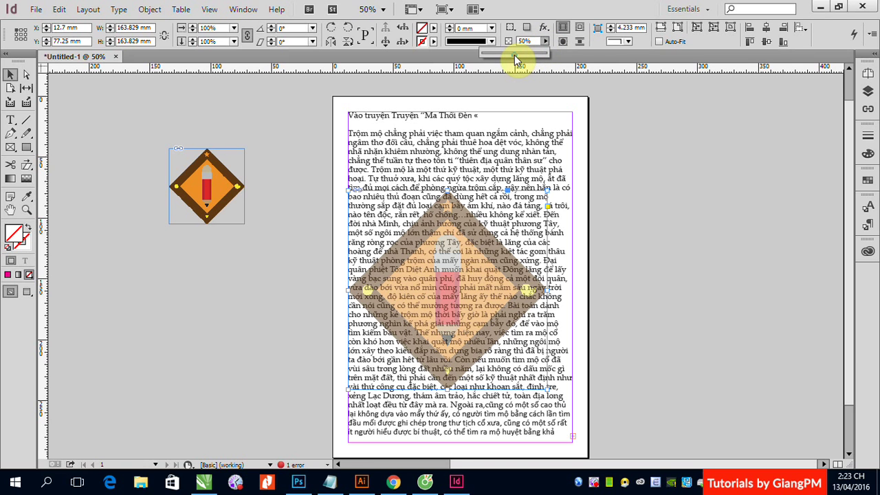
pyautogui.moveTo(514, 55)
pyautogui.mouseDown()
pyautogui.moveTo(494, 55)
pyautogui.moveTo(506, 60)
pyautogui.mouseUp()
pyautogui.click(447, 290)
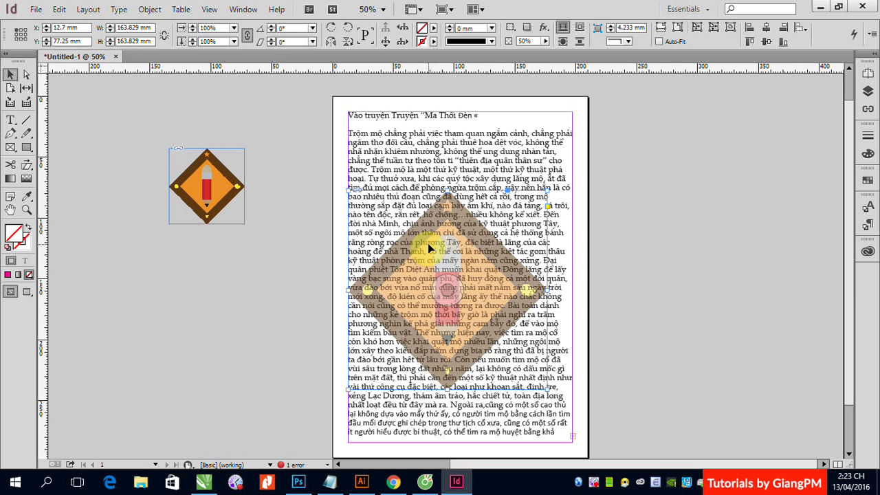
# Deselect and reselect the 50%-opacity pencil diamond sitting over the story text
pyautogui.click(742, 222)
pyautogui.click(515, 272)
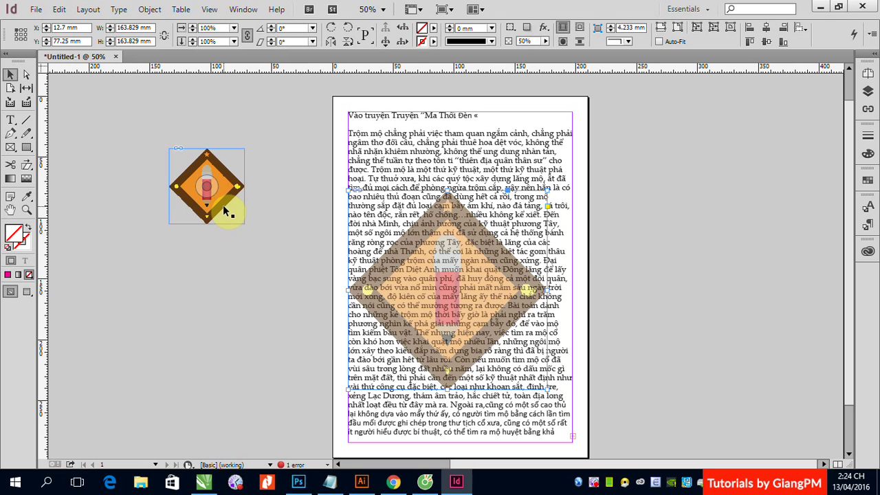
pyautogui.click(448, 290)
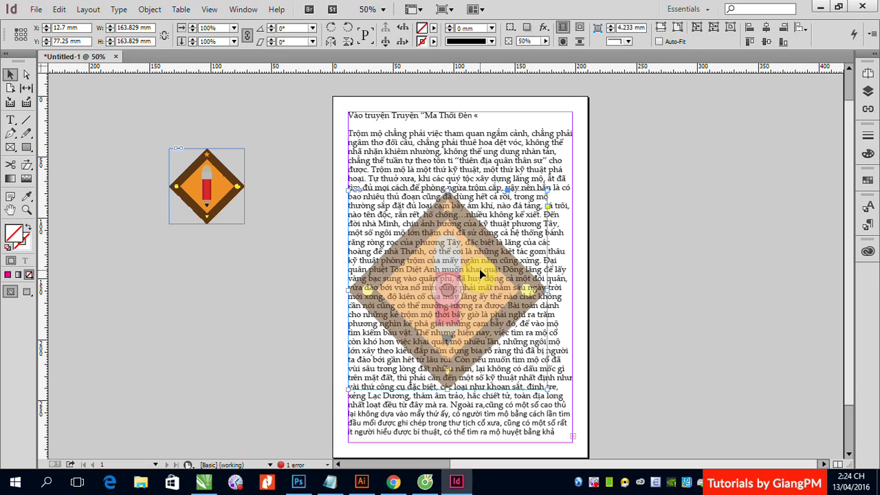
pyautogui.click(206, 185)
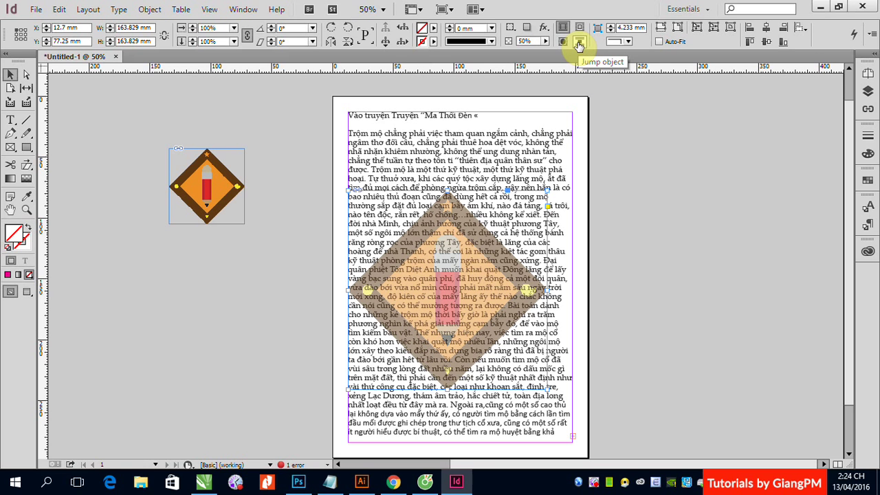
# Try the pencil graphic's wrap modes, settling on Wrap around bounding box
pyautogui.click(578, 43)
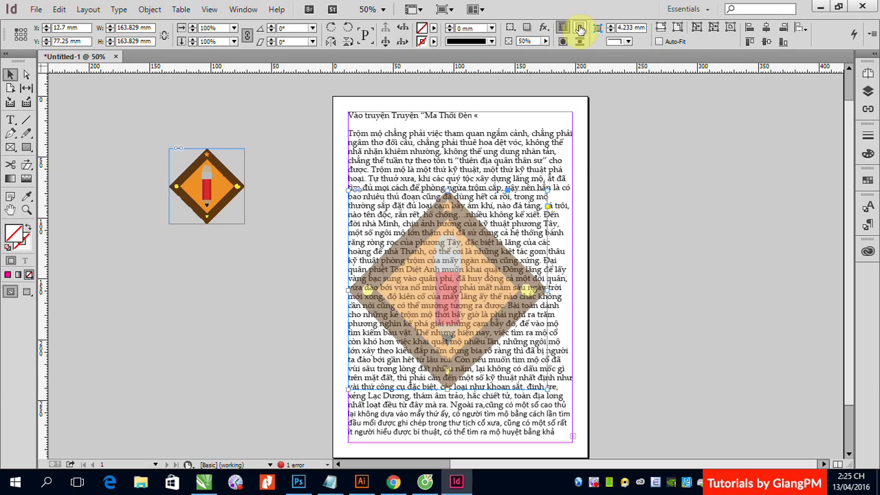
pyautogui.click(579, 28)
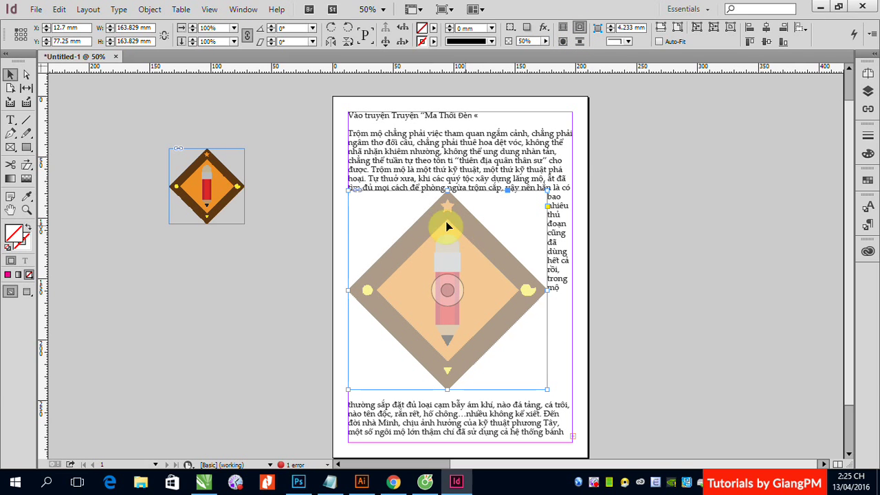
pyautogui.moveTo(389, 249)
pyautogui.click(563, 43)
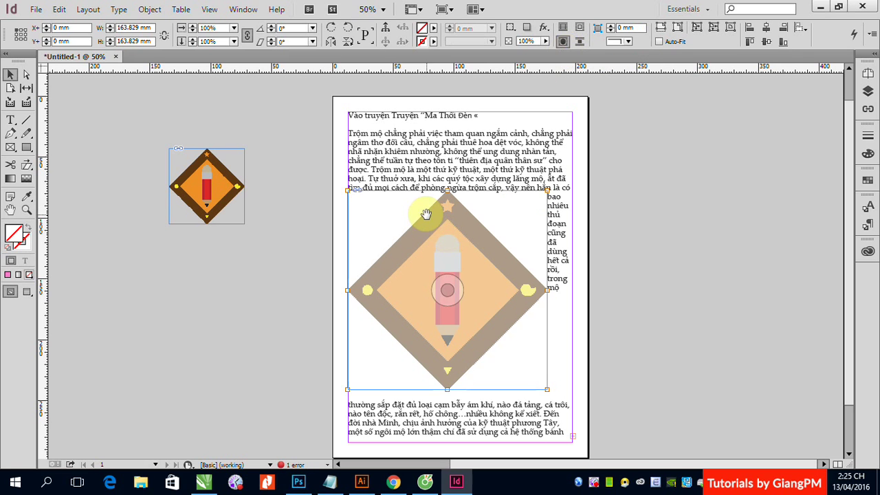
pyautogui.click(653, 261)
pyautogui.click(487, 332)
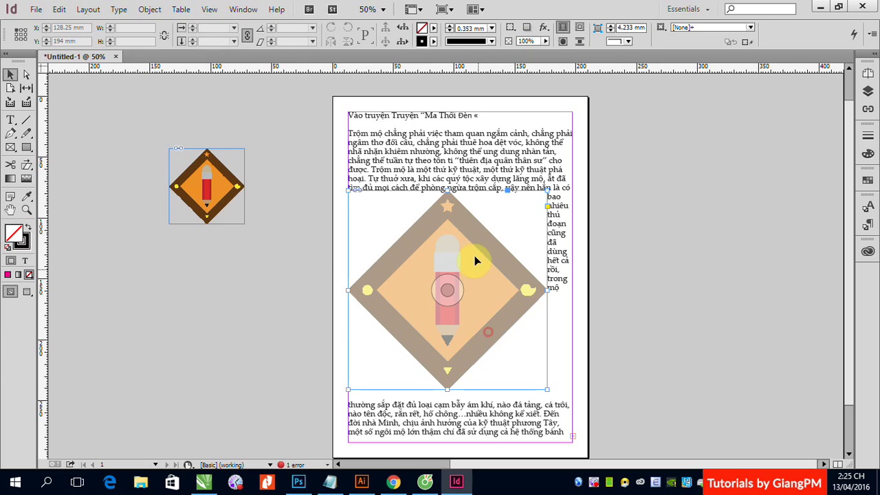
pyautogui.click(563, 43)
pyautogui.moveTo(447, 290)
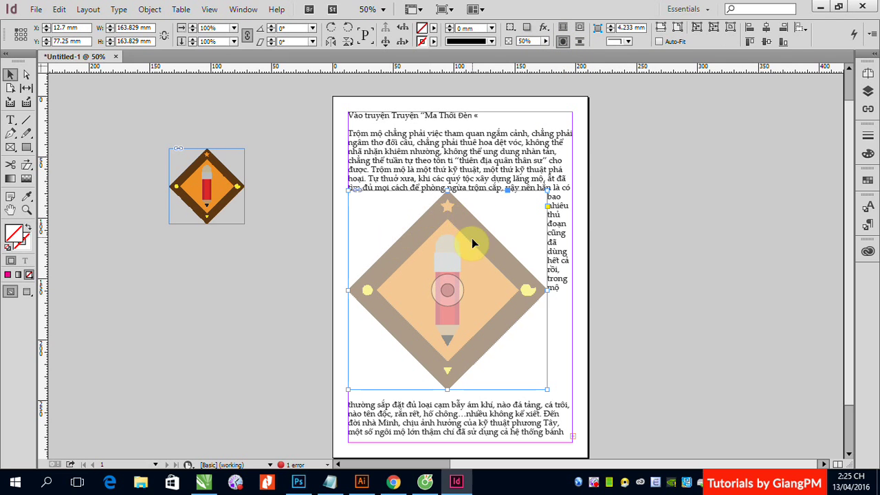
pyautogui.click(561, 43)
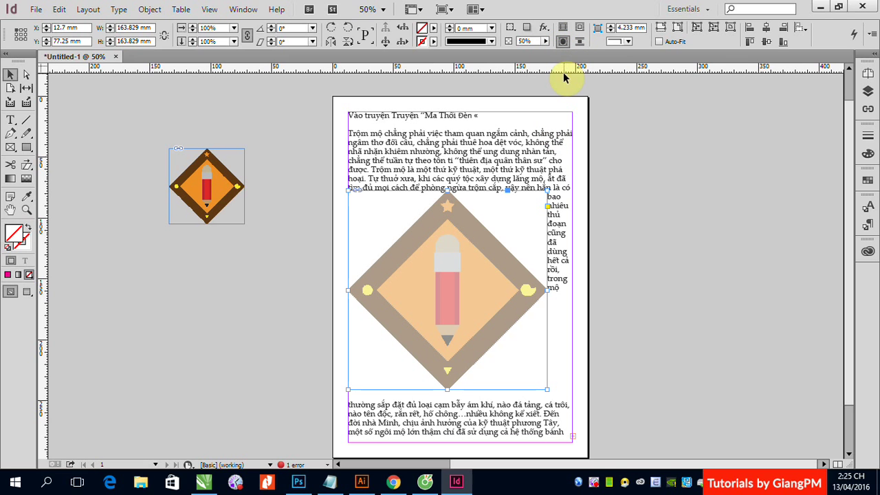
# Set the pencil graphic to Jump Object wrap, then move it onto the right pasteboard
pyautogui.moveTo(332, 190)
pyautogui.mouseDown()
pyautogui.moveTo(589, 397)
pyautogui.moveTo(371, 199)
pyautogui.mouseUp()
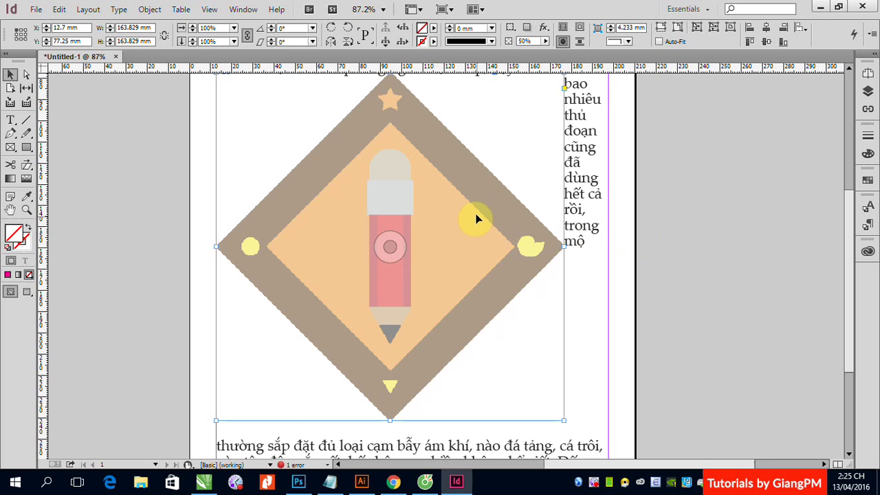
pyautogui.hotkey('ctrl', '0')
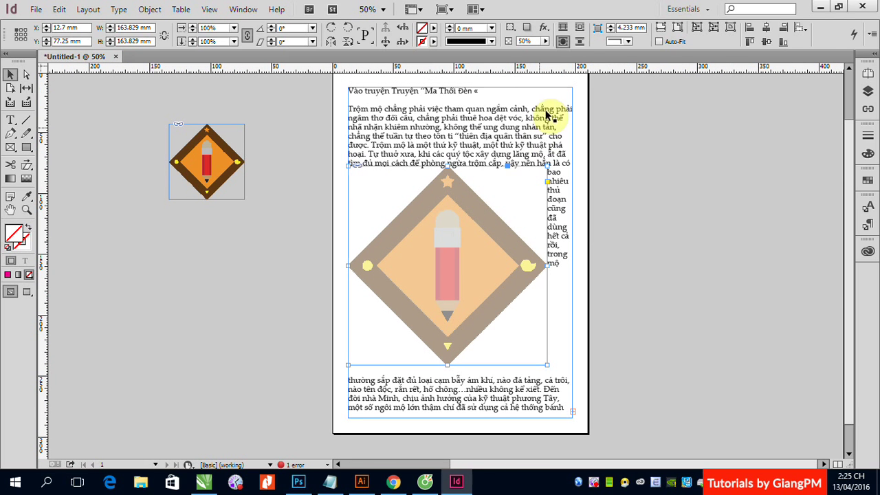
pyautogui.click(580, 42)
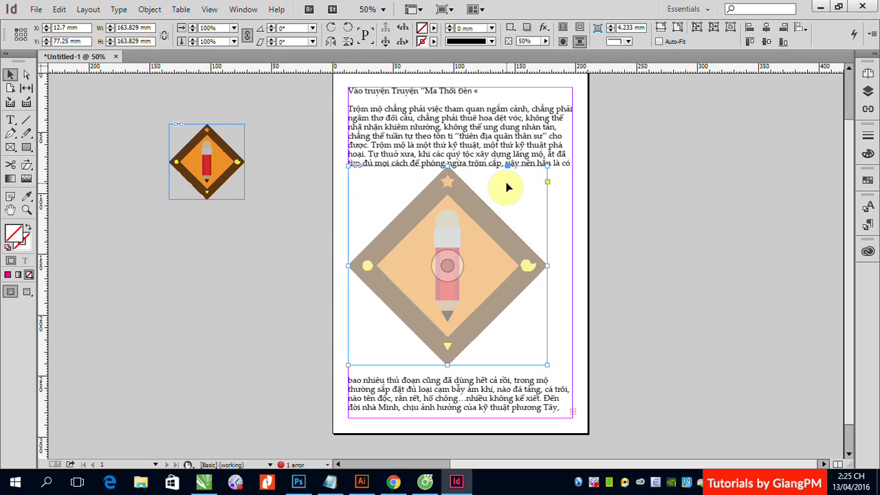
pyautogui.moveTo(474, 219)
pyautogui.moveTo(476, 216); pyautogui.dragTo(743, 212)
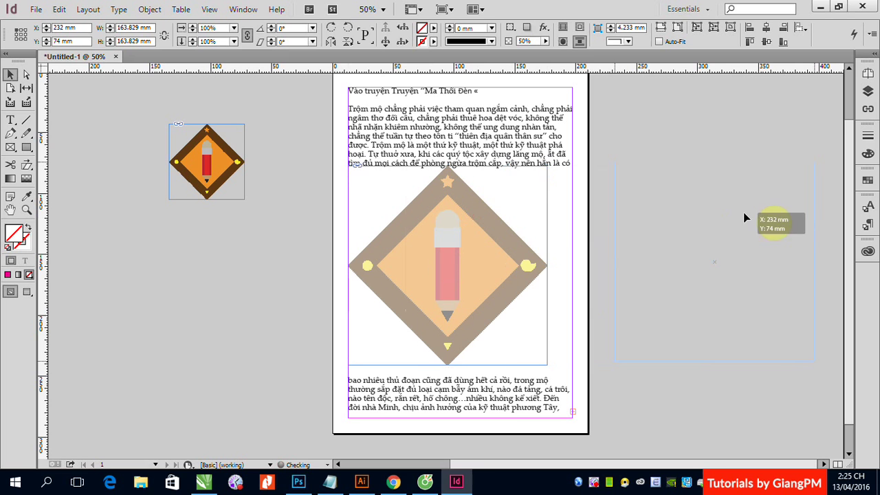
# Draw a rectangle frame over the text, rotate it 45°, and wrap text around its shape
pyautogui.click(26, 147)
pyautogui.moveTo(403, 198)
pyautogui.mouseDown()
pyautogui.moveTo(531, 304)
pyautogui.moveTo(526, 314)
pyautogui.mouseUp()
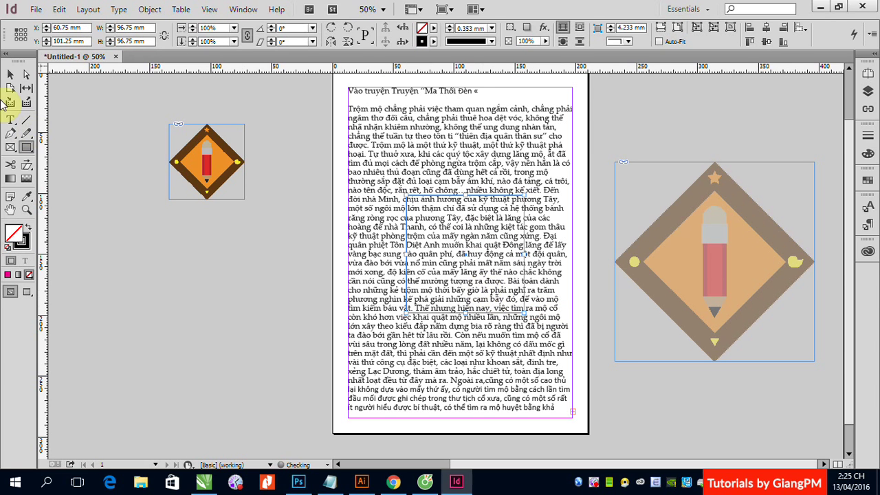
pyautogui.click(15, 75)
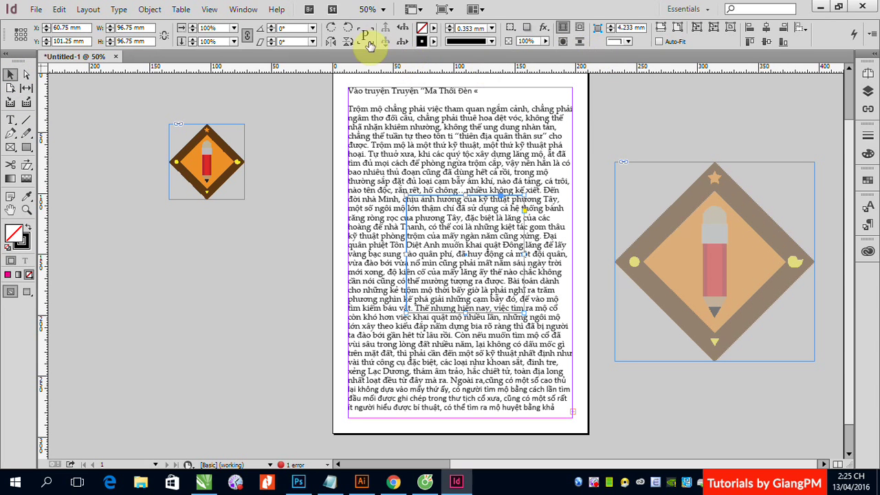
pyautogui.click(294, 27)
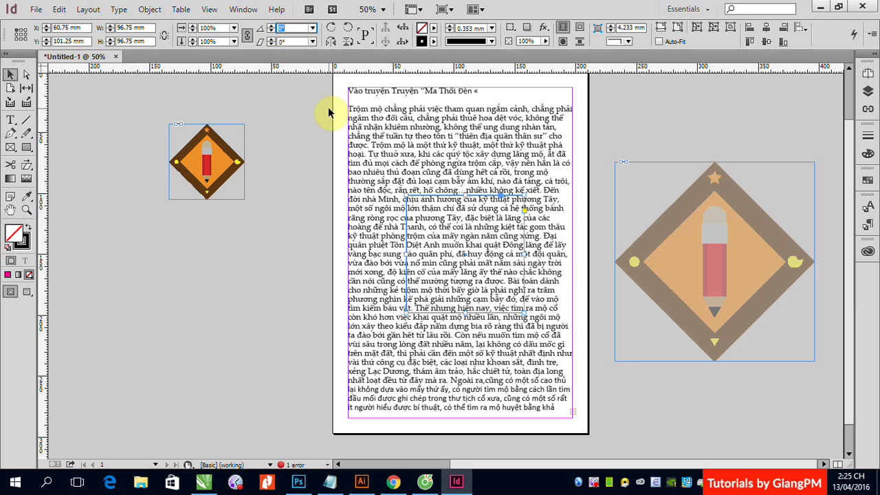
pyautogui.write('45')
pyautogui.press('Return')
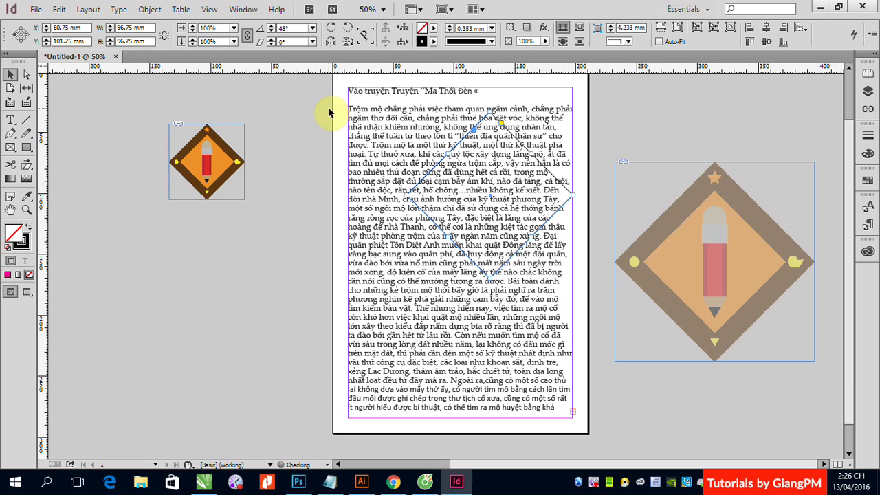
pyautogui.click(563, 41)
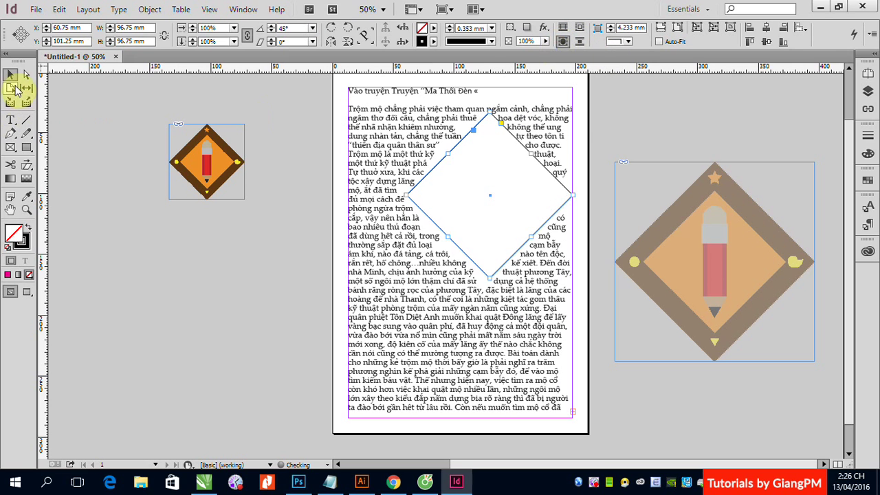
# Move the diamond frame lower into the body text
pyautogui.moveTo(496, 180)
pyautogui.mouseDown()
pyautogui.moveTo(445, 241)
pyautogui.moveTo(476, 220)
pyautogui.mouseUp()
pyautogui.hotkey('ctrl', 'z')
pyautogui.click(558, 218)
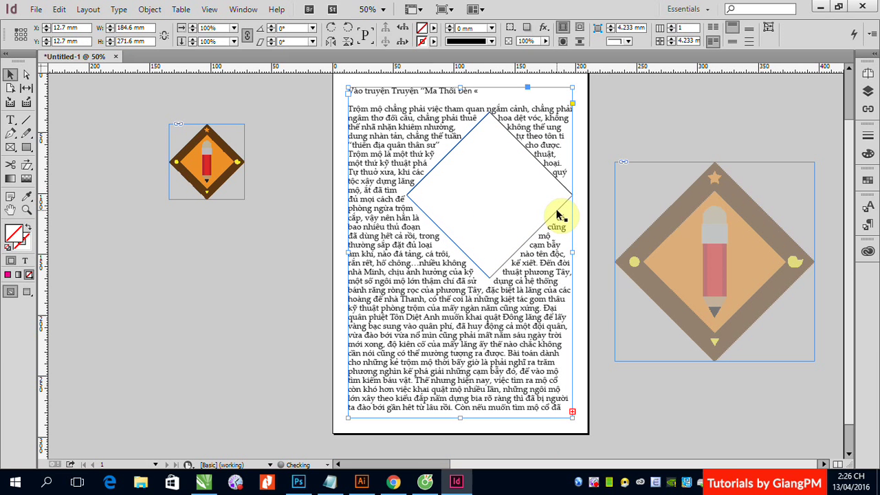
pyautogui.click(557, 213)
pyautogui.moveTo(555, 210); pyautogui.dragTo(509, 268)
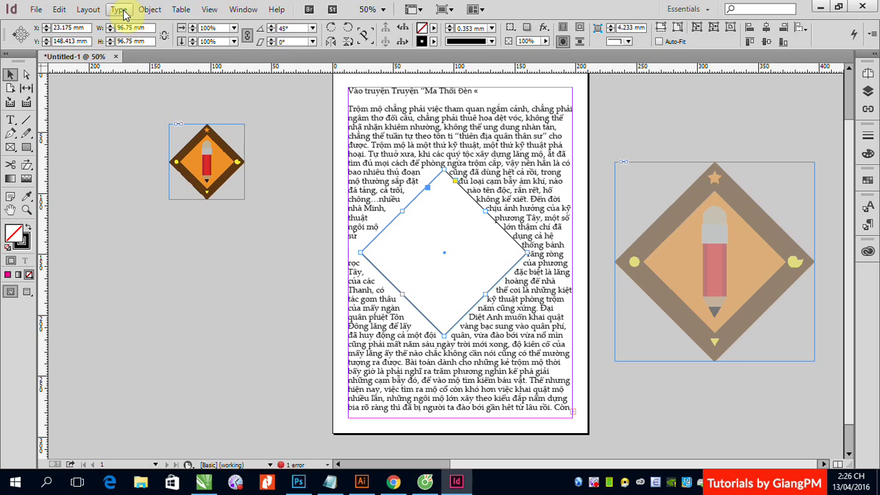
pyautogui.click(120, 11)
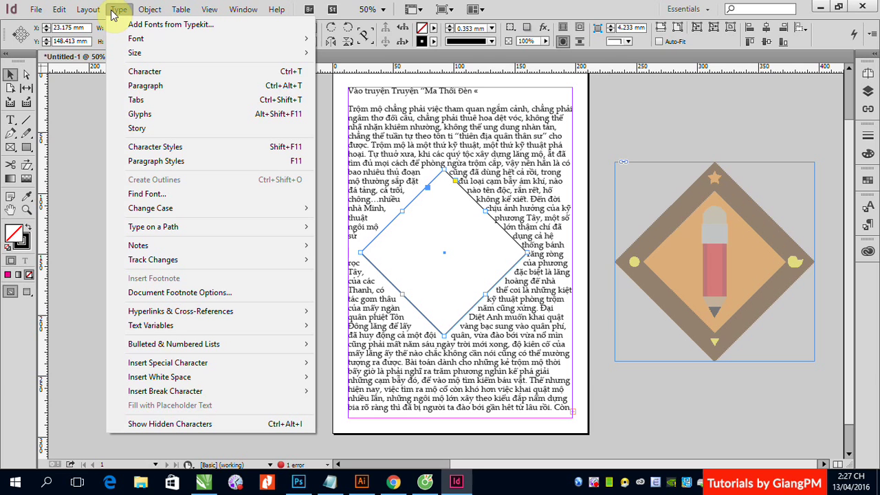
pyautogui.click(114, 14)
pyautogui.click(240, 11)
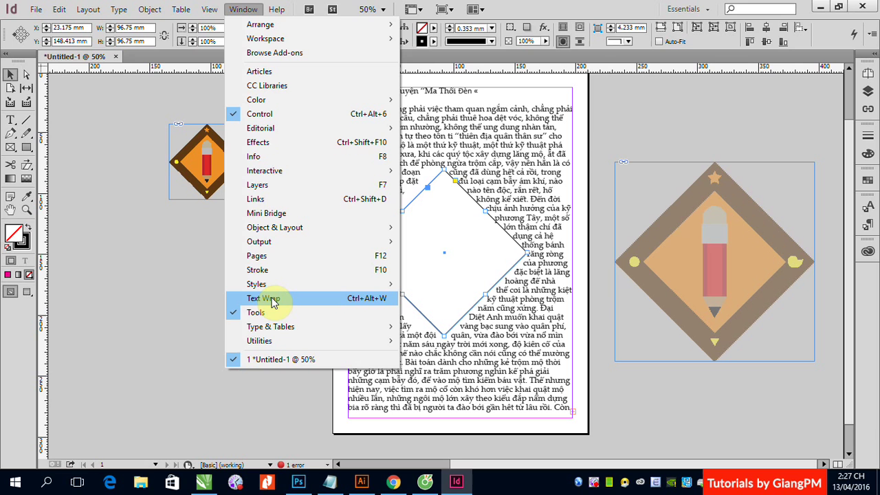
# Open the Text Wrap panel and dock it as an icon left of the page
pyautogui.click(273, 300)
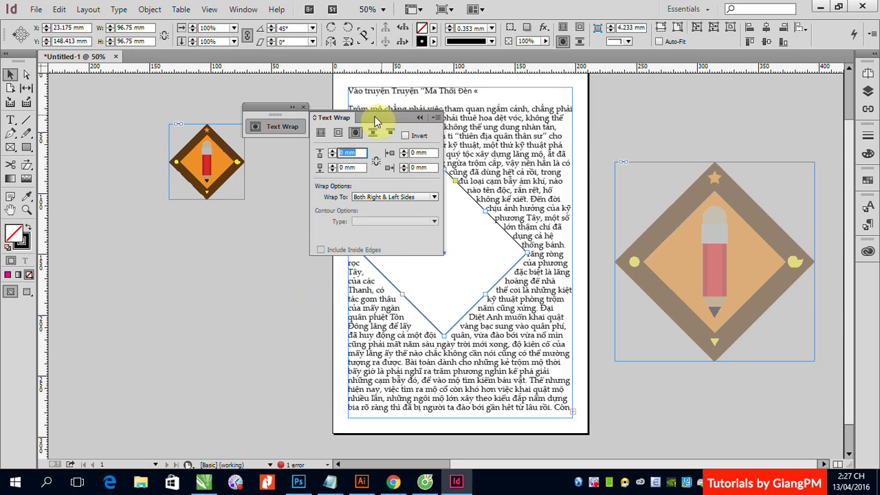
pyautogui.click(356, 129)
pyautogui.click(274, 123)
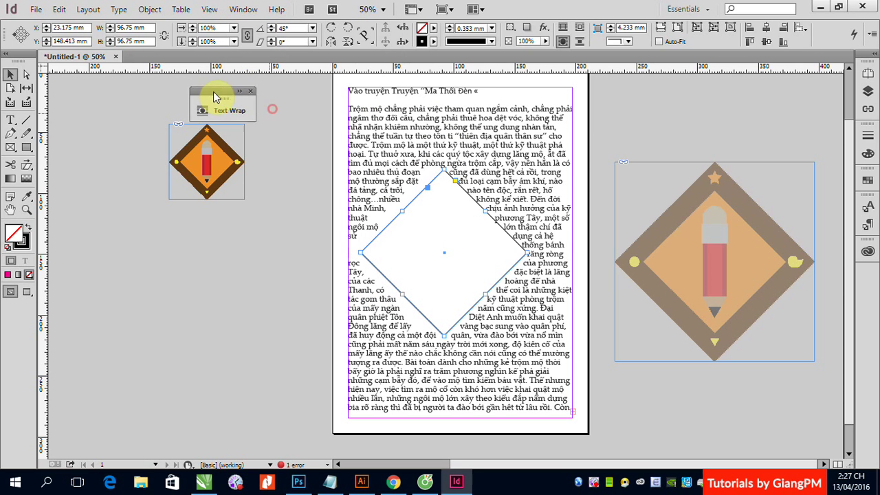
pyautogui.moveTo(272, 109); pyautogui.dragTo(213, 91)
pyautogui.click(216, 108)
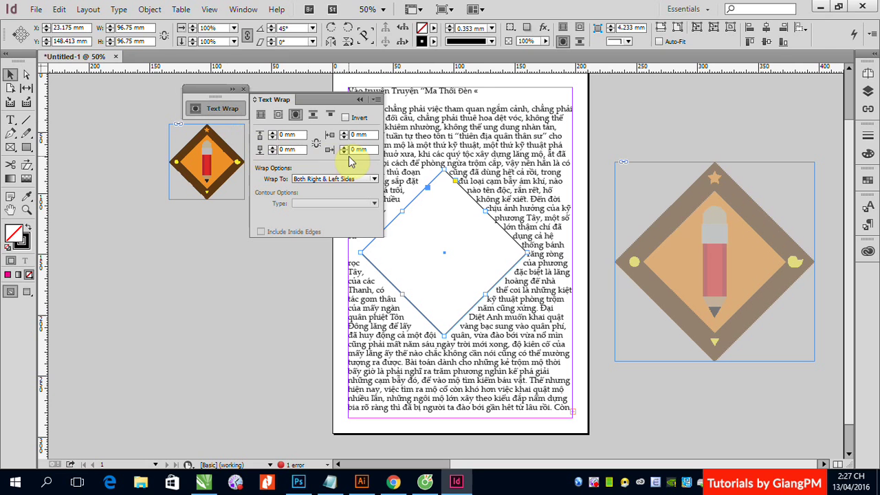
pyautogui.click(287, 136)
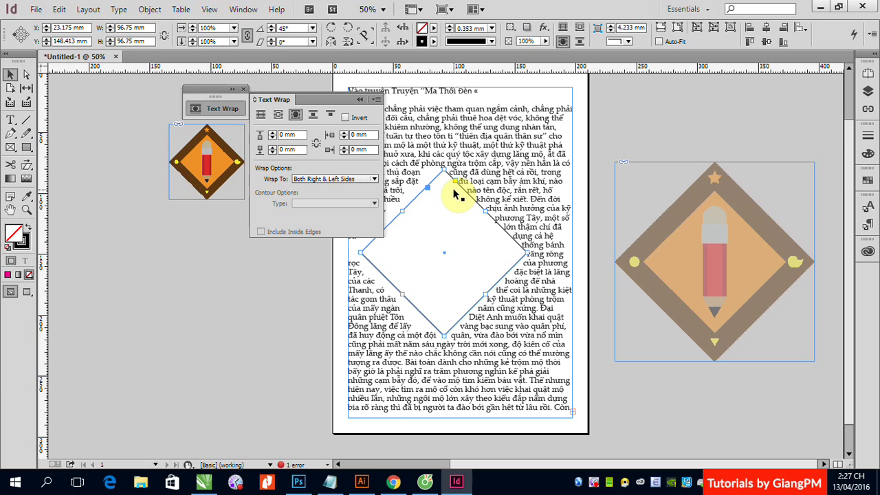
# Raise the diamond's text-wrap offset to 7 mm and link all four sides
pyautogui.click(285, 136)
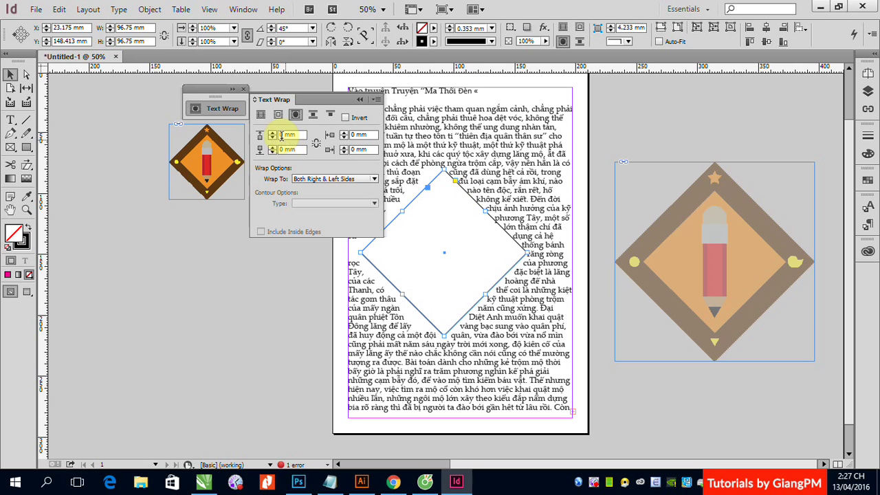
pyautogui.click(272, 134)
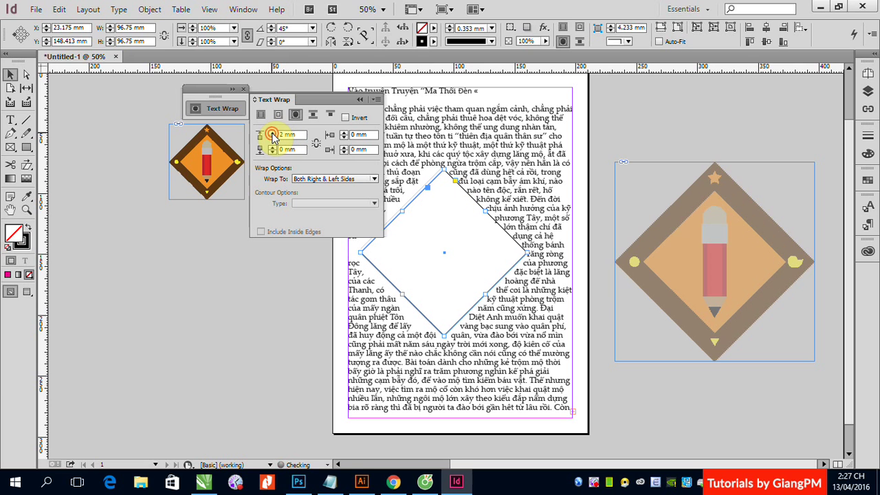
pyautogui.click(272, 135)
pyautogui.click(272, 135)
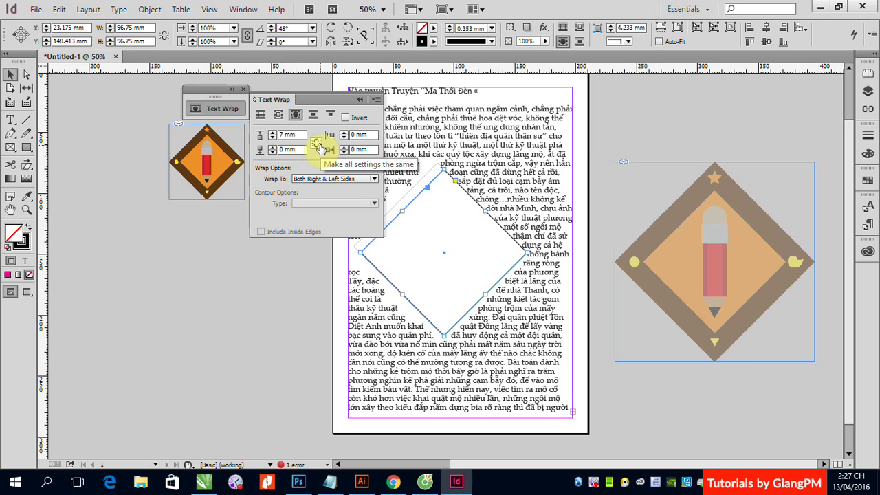
pyautogui.click(318, 145)
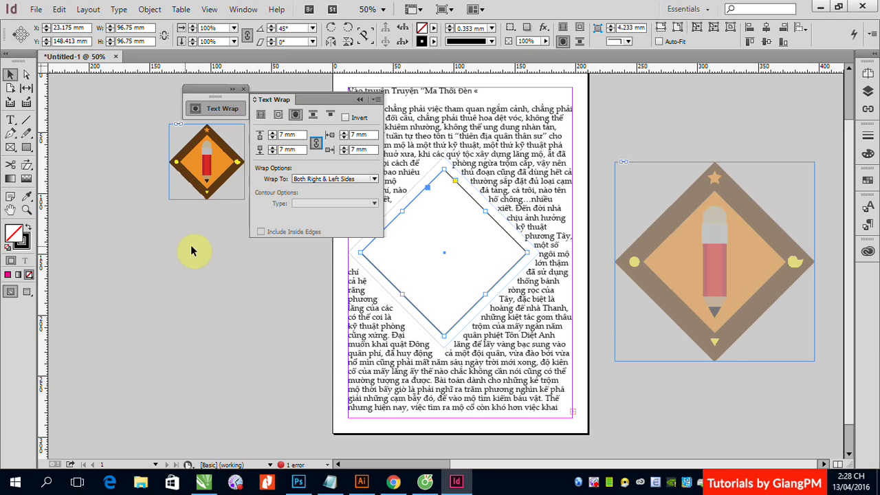
pyautogui.click(148, 307)
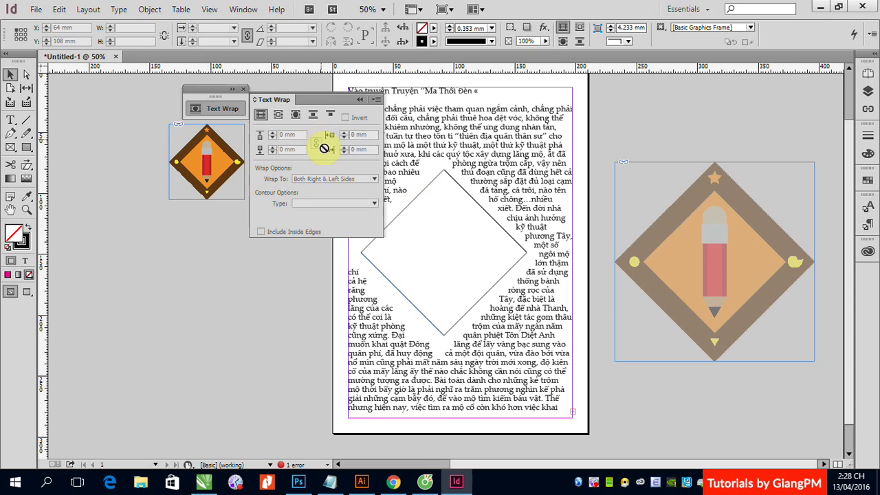
pyautogui.click(421, 196)
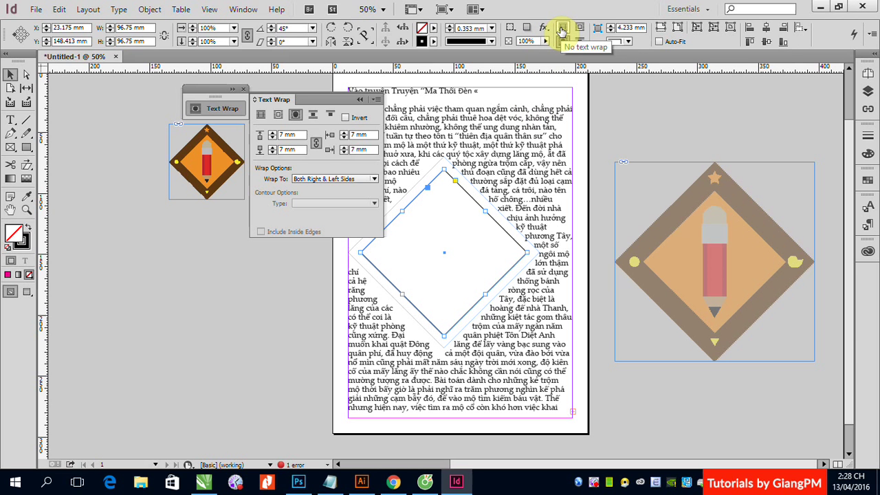
pyautogui.click(561, 31)
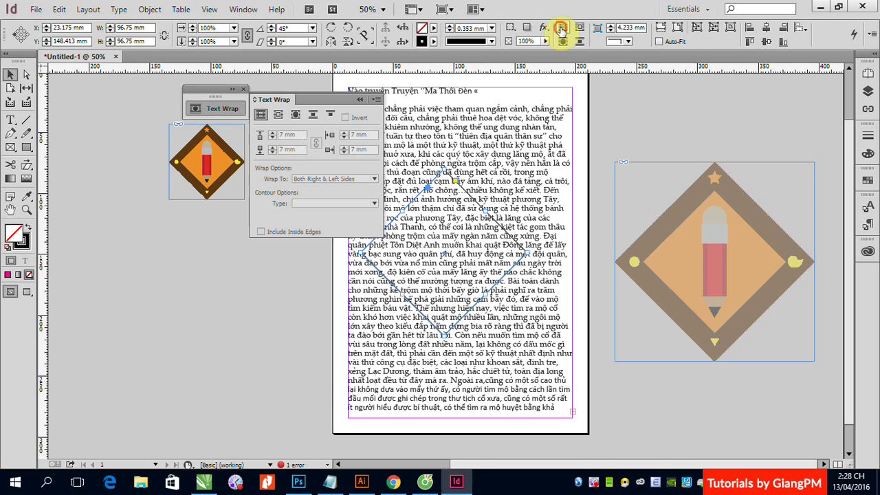
pyautogui.click(563, 41)
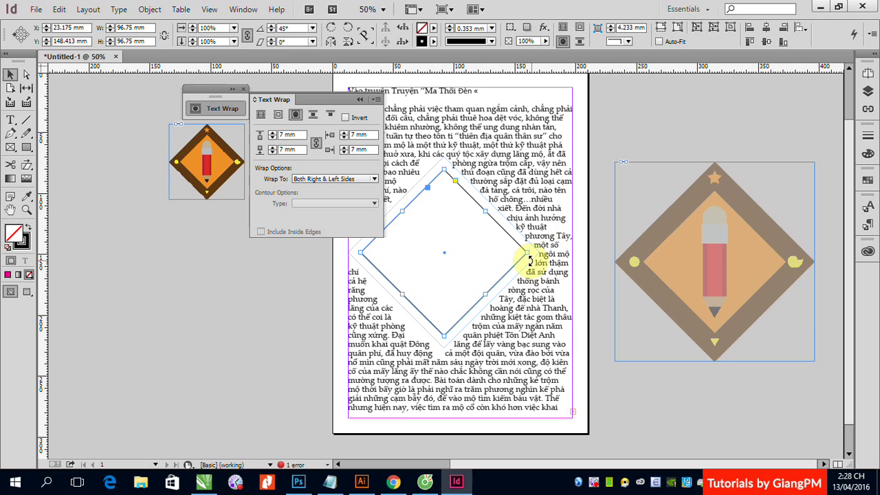
pyautogui.moveTo(567, 233); pyautogui.dragTo(453, 237)
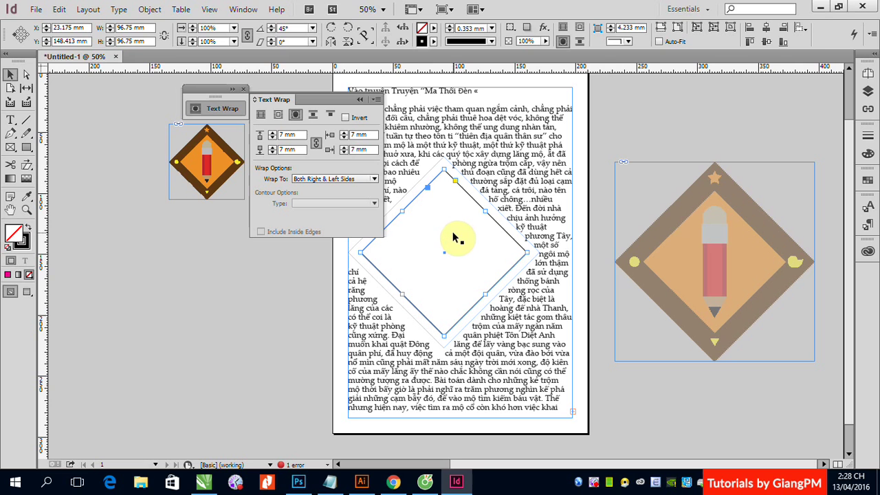
# Try the Wrap To options Side Towards Spine, Left Side and Right Side on the diamond
pyautogui.click(375, 180)
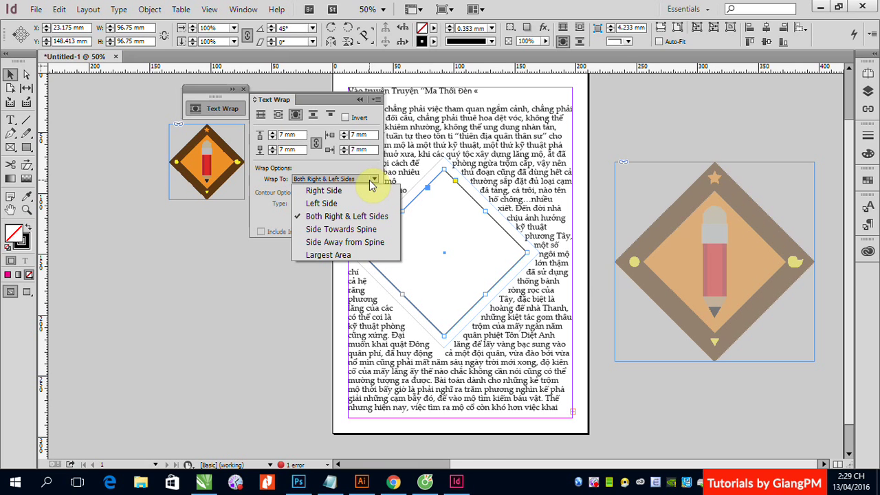
pyautogui.click(323, 230)
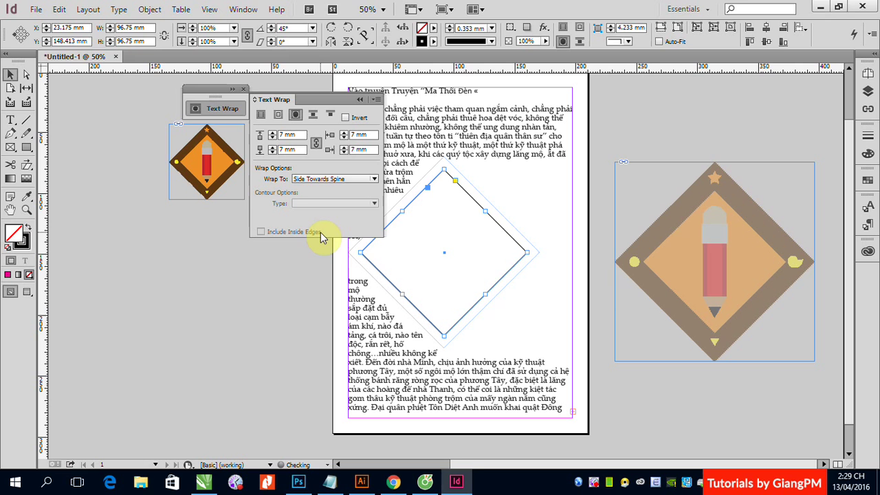
pyautogui.click(374, 180)
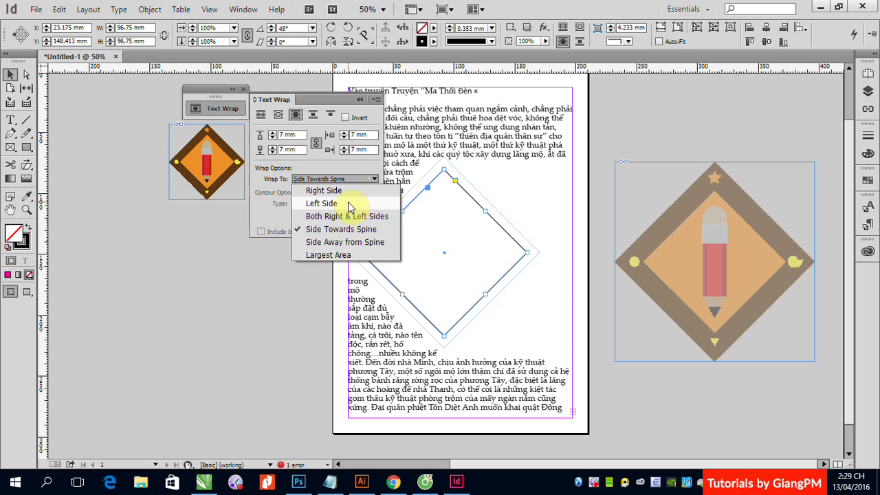
pyautogui.click(338, 204)
pyautogui.click(373, 180)
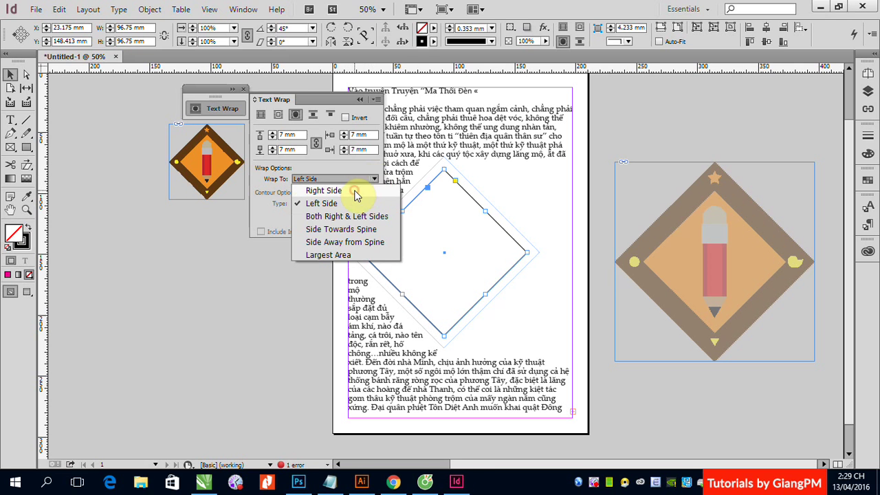
pyautogui.click(366, 191)
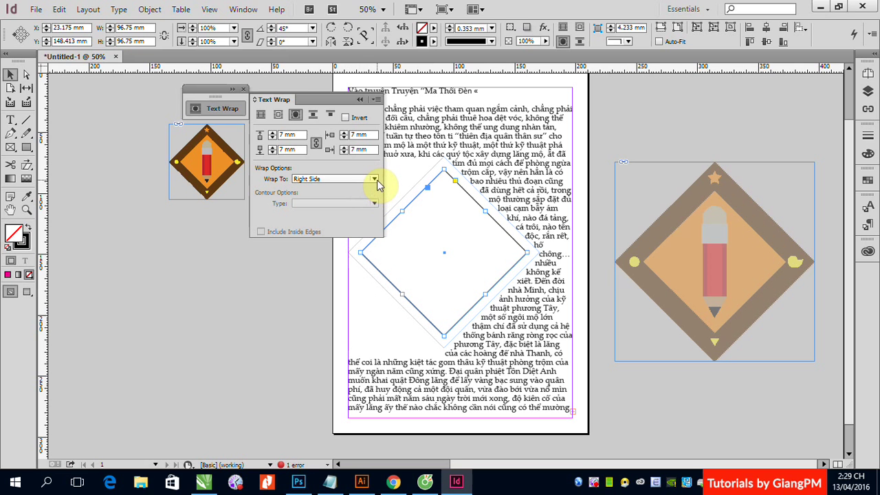
pyautogui.click(373, 179)
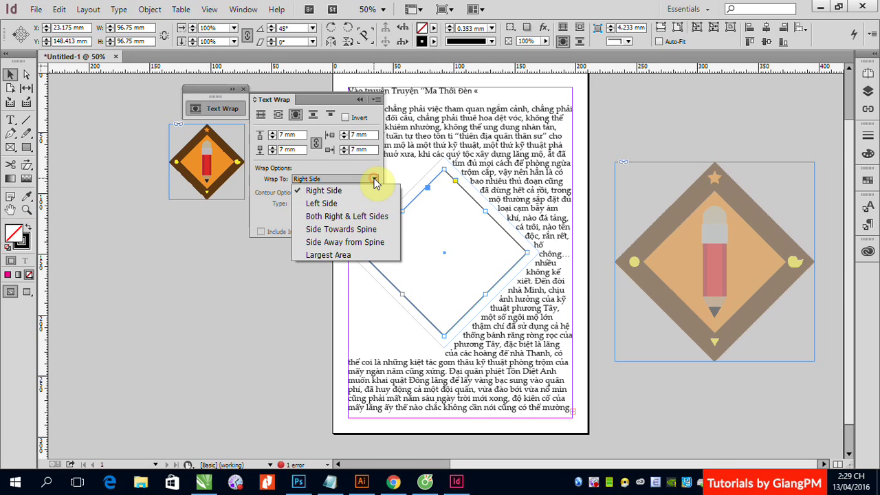
pyautogui.click(347, 203)
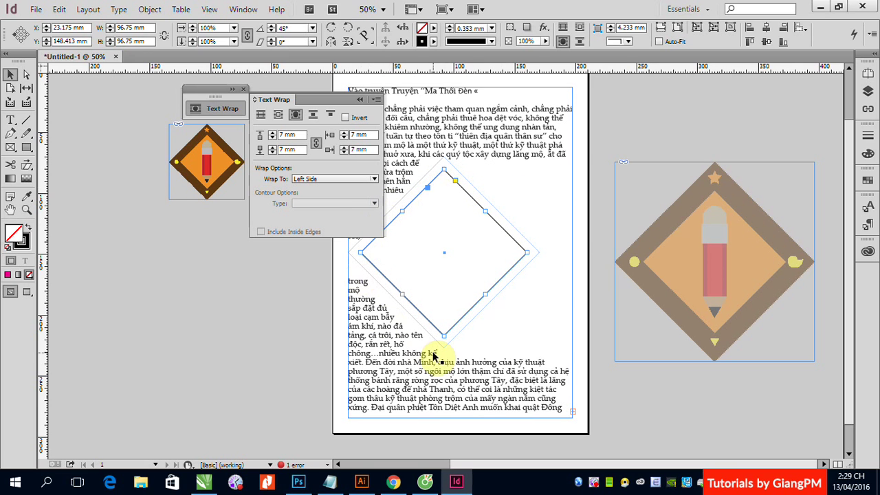
# Try the spine-side, Largest Area and Right Side options, finishing with Both Right & Left Sides
pyautogui.click(373, 179)
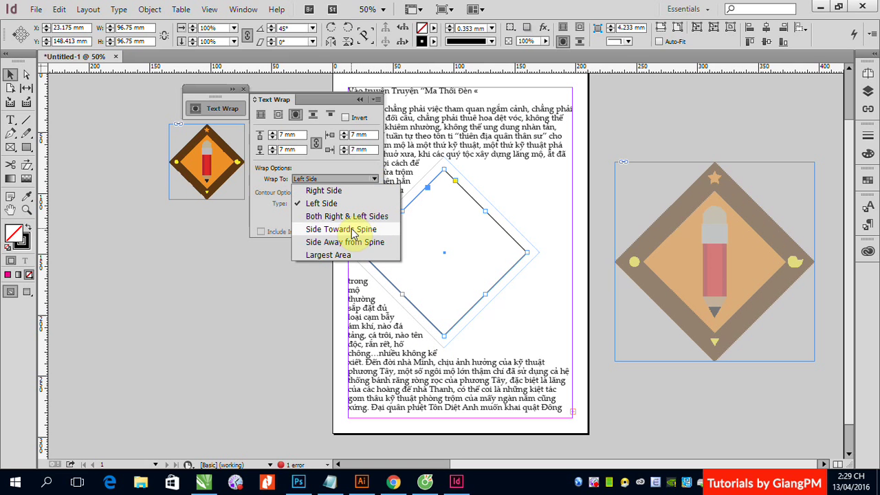
pyautogui.click(352, 230)
pyautogui.click(374, 179)
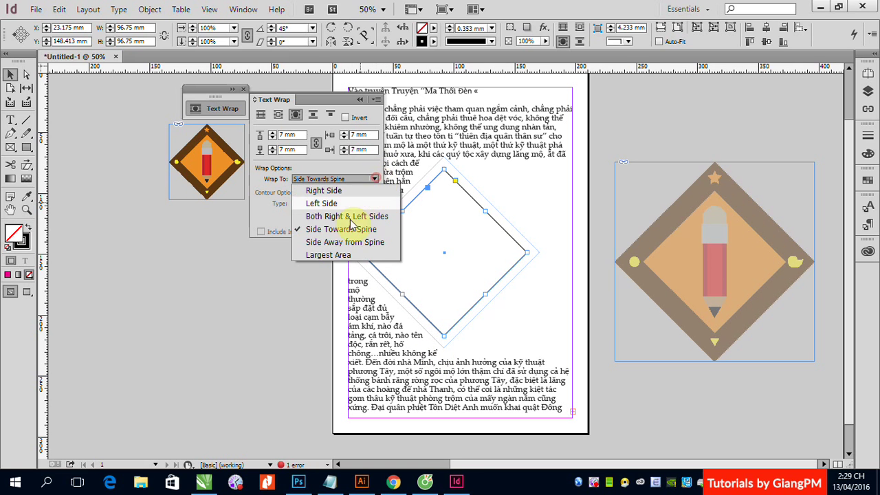
pyautogui.click(344, 238)
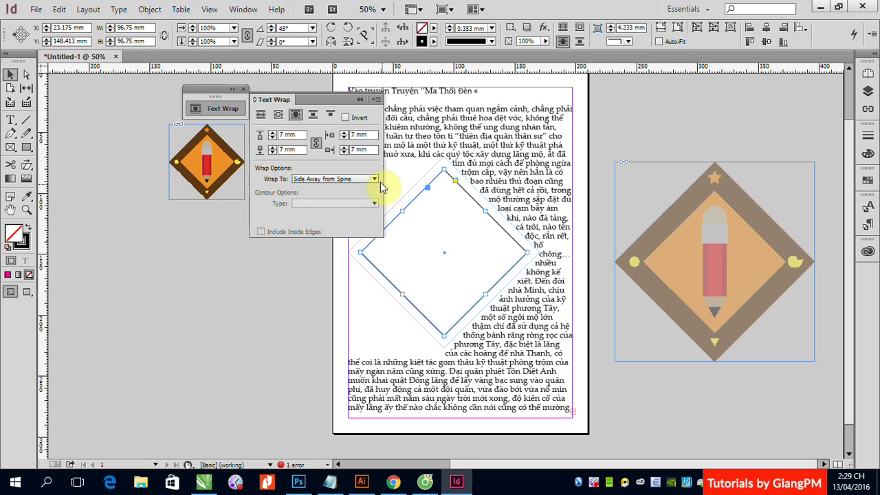
pyautogui.click(374, 178)
pyautogui.click(324, 254)
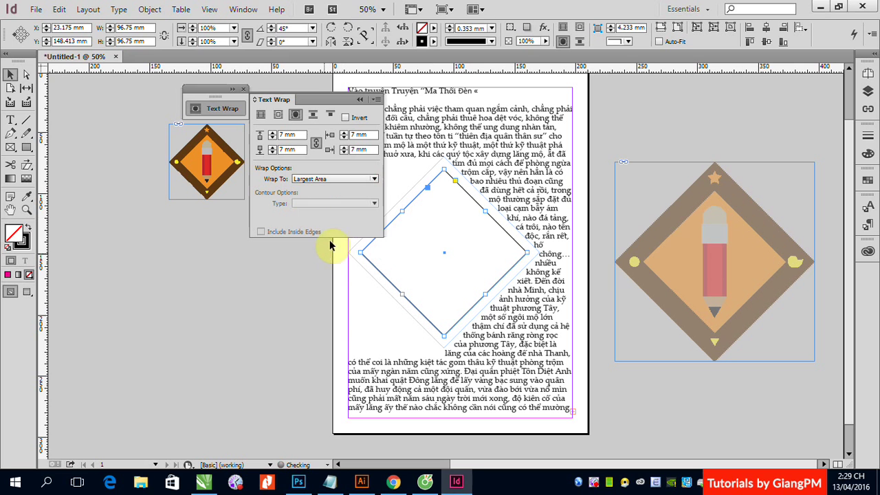
pyautogui.click(373, 178)
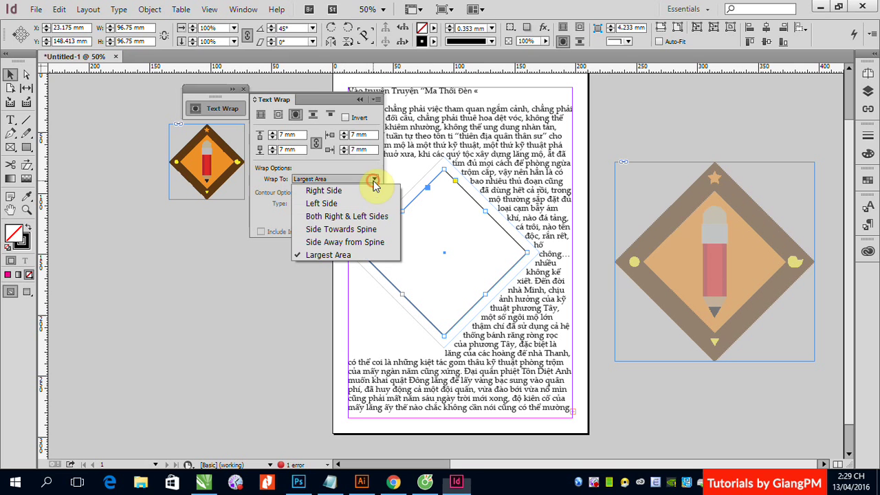
pyautogui.click(313, 191)
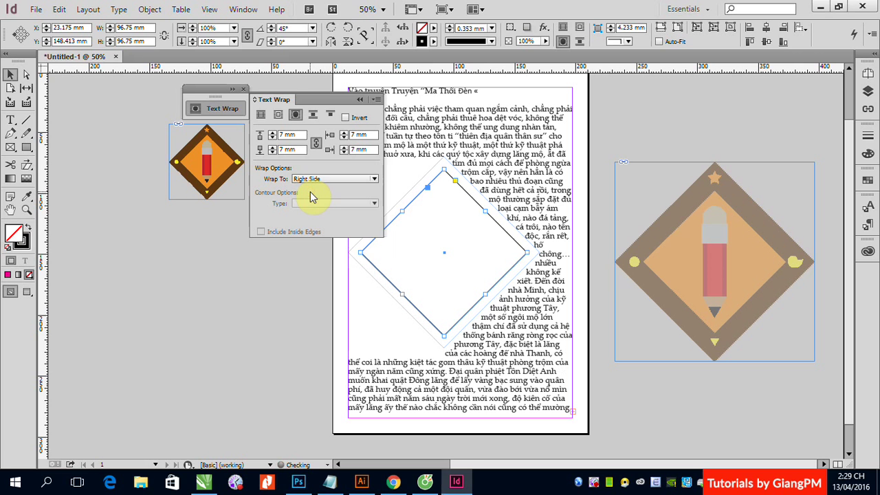
pyautogui.click(374, 178)
pyautogui.click(336, 217)
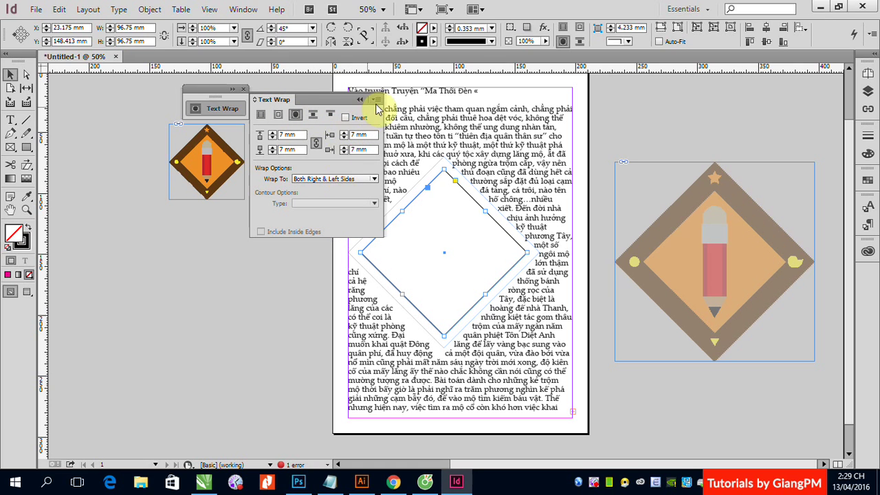
# Collapse the Text Wrap panel and drag the diamond frame onto the left pasteboard
pyautogui.click(289, 140)
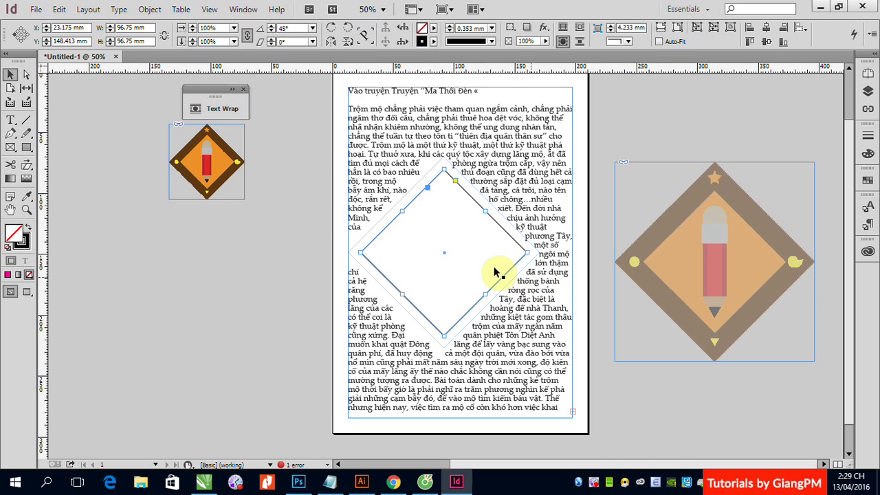
pyautogui.click(231, 279)
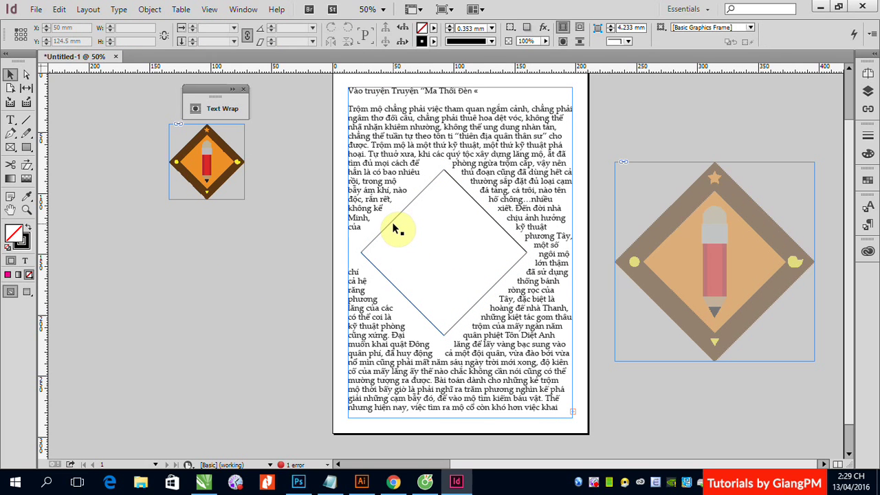
pyautogui.click(392, 223)
pyautogui.click(392, 227)
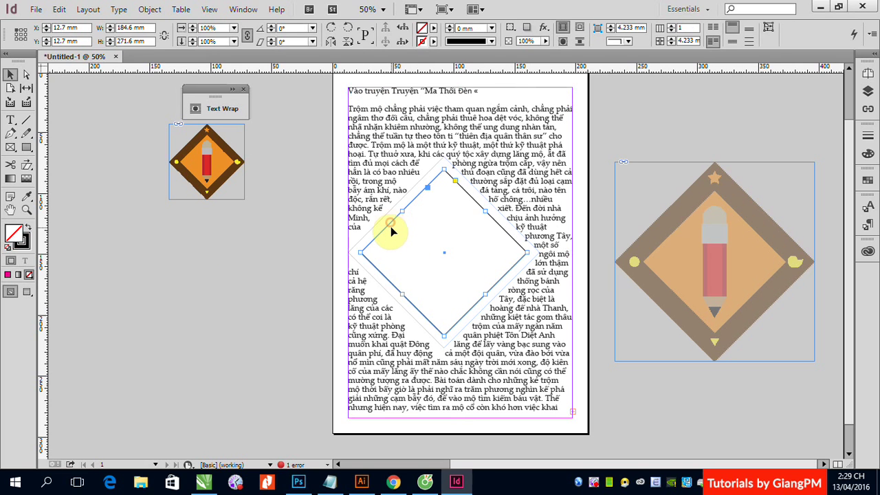
pyautogui.moveTo(392, 227); pyautogui.dragTo(139, 291)
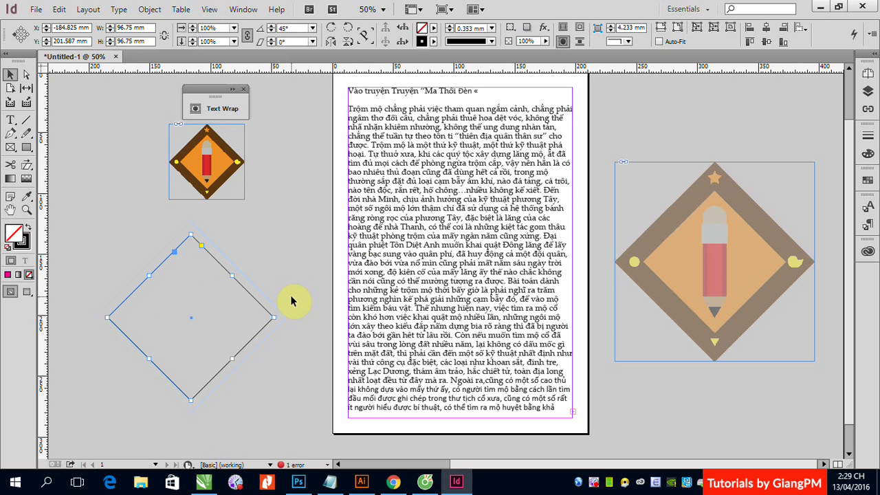
pyautogui.click(36, 10)
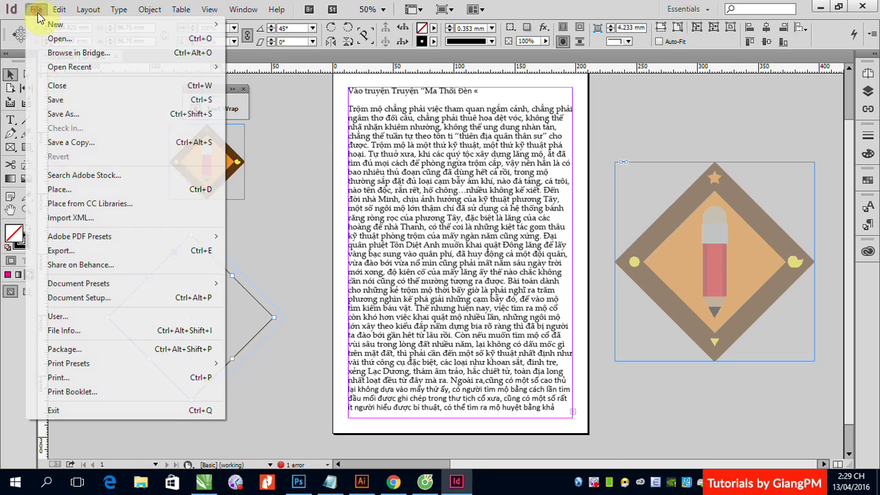
# Place bananas-03.jpg in a frame drawn across the middle of the body text
pyautogui.click(69, 189)
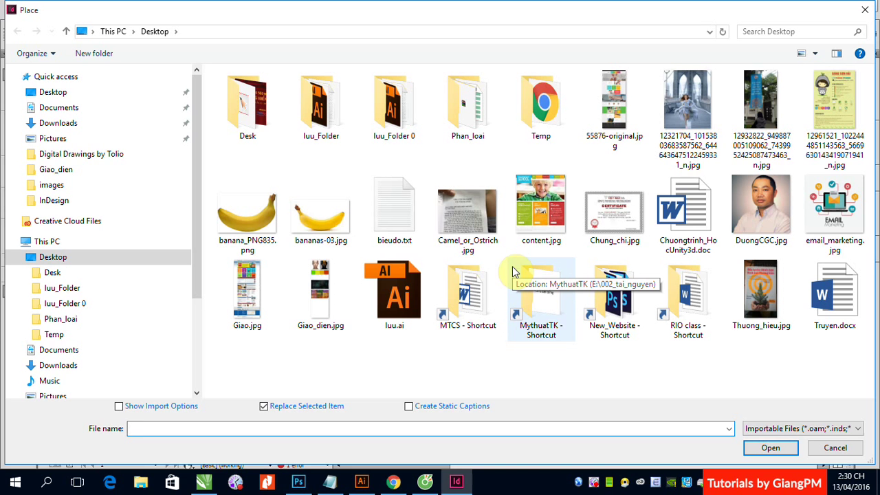
pyautogui.click(316, 224)
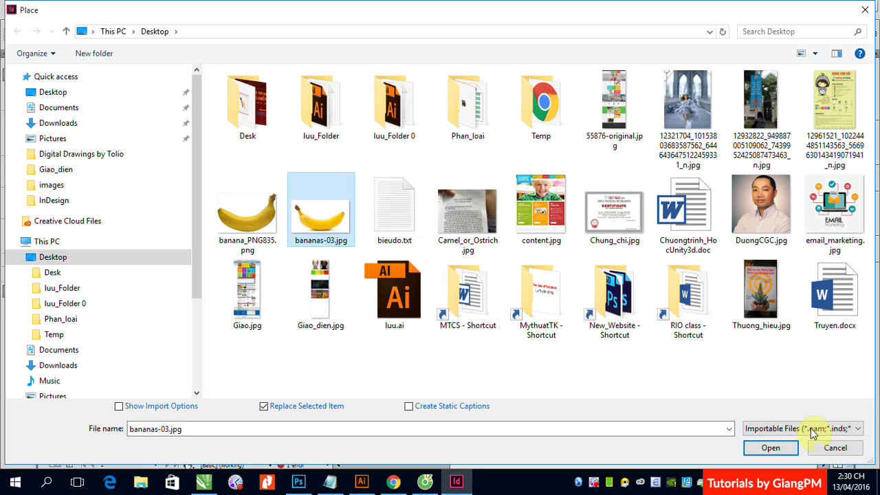
pyautogui.click(770, 447)
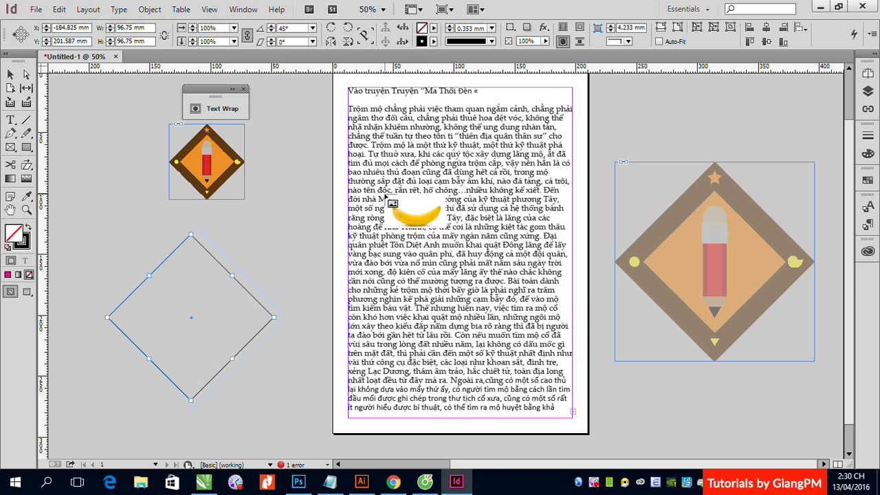
pyautogui.moveTo(365, 187)
pyautogui.mouseDown()
pyautogui.moveTo(510, 275)
pyautogui.moveTo(553, 318)
pyautogui.mouseUp()
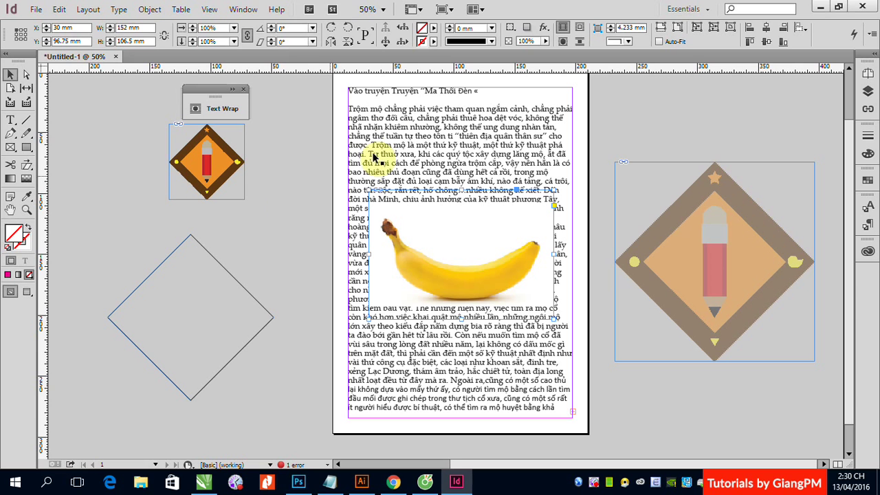
pyautogui.moveTo(460, 254)
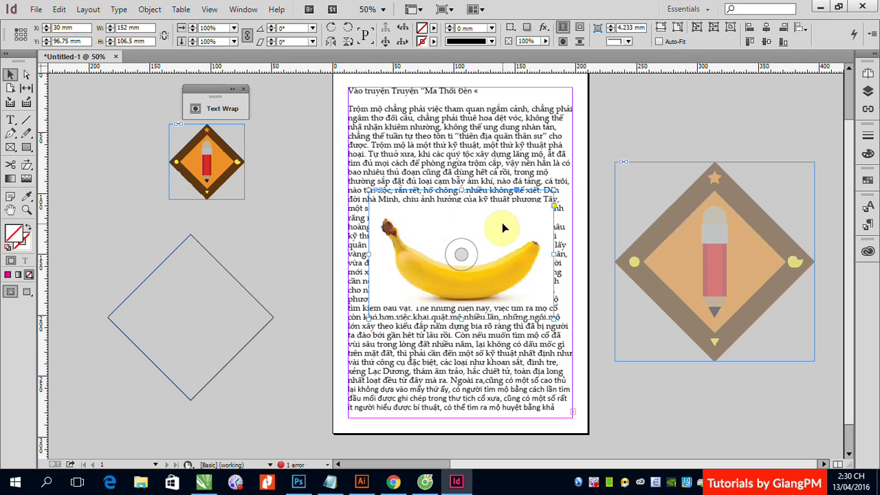
pyautogui.click(115, 200)
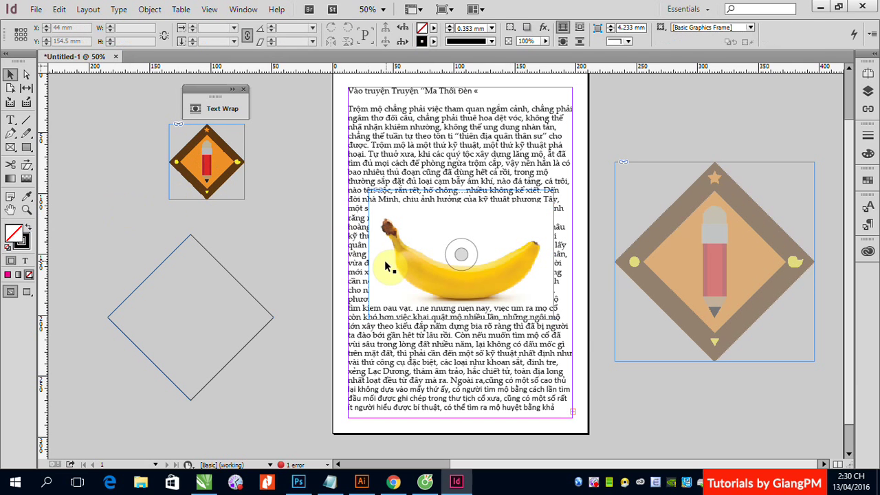
pyautogui.click(384, 260)
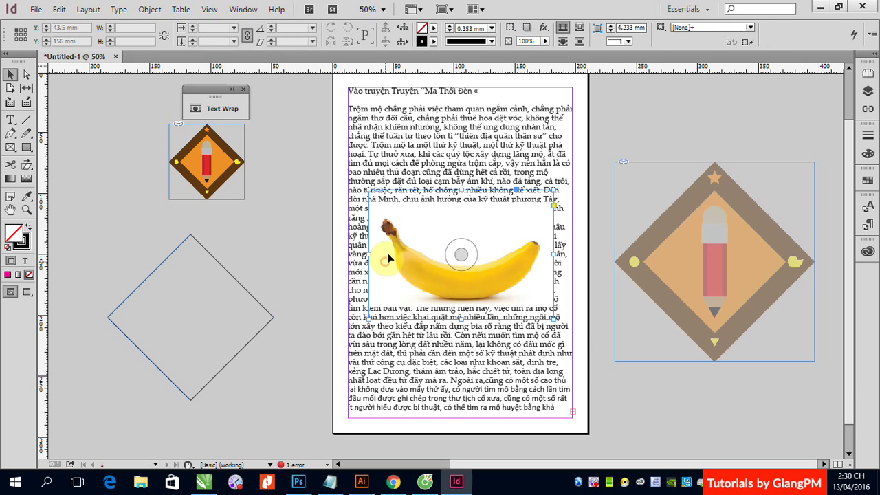
pyautogui.click(580, 28)
pyautogui.moveTo(580, 28)
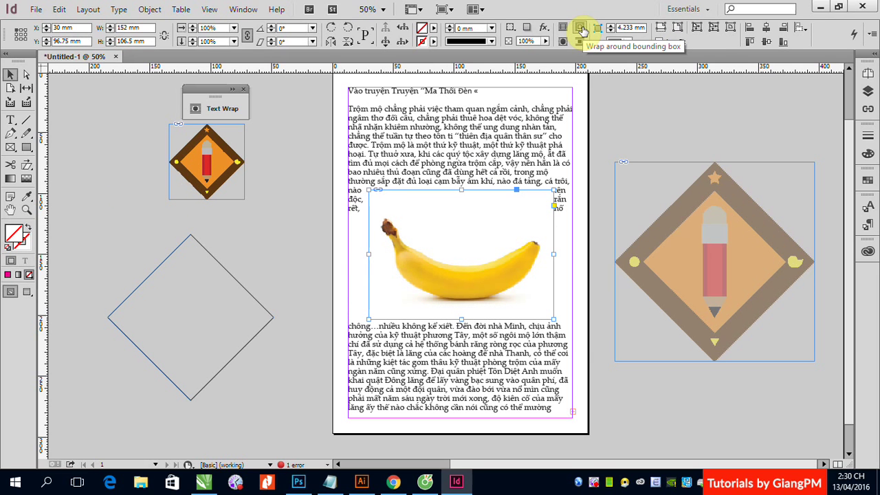
pyautogui.click(579, 42)
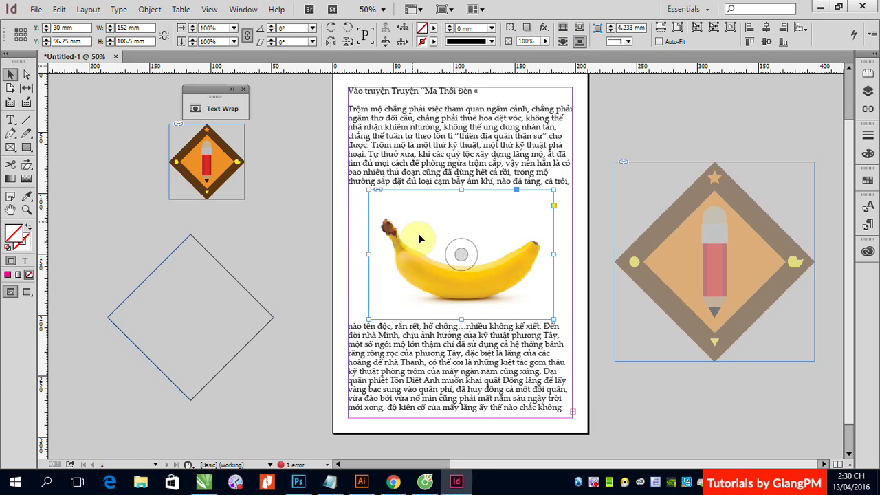
pyautogui.click(564, 42)
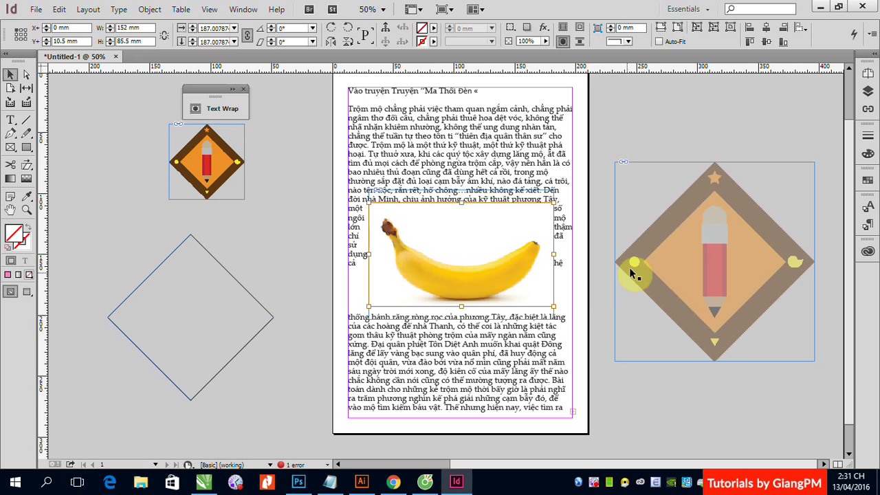
pyautogui.click(625, 126)
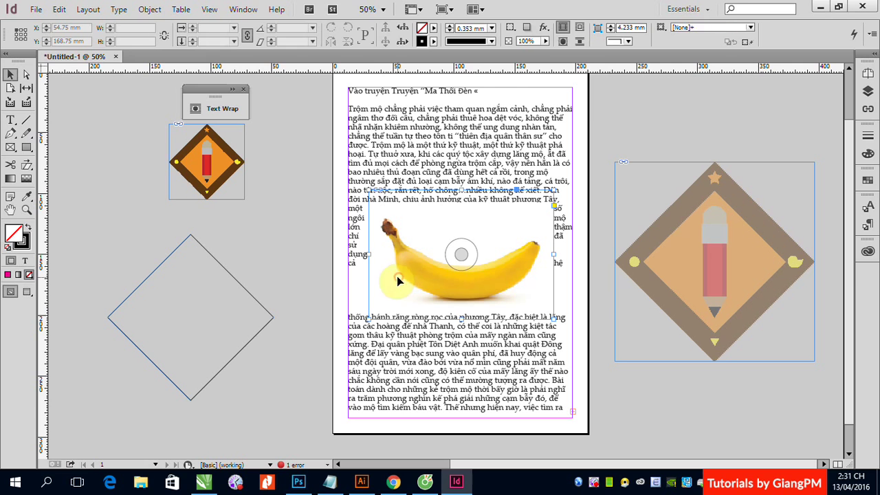
pyautogui.click(369, 290)
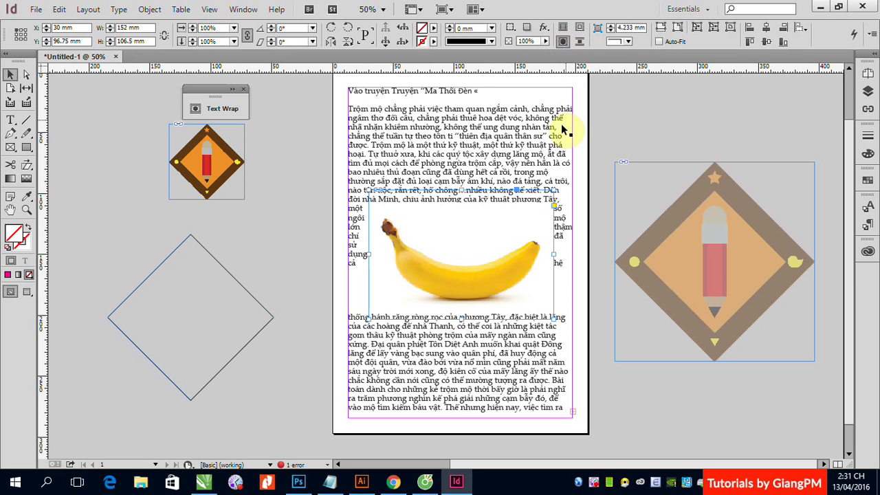
pyautogui.click(563, 44)
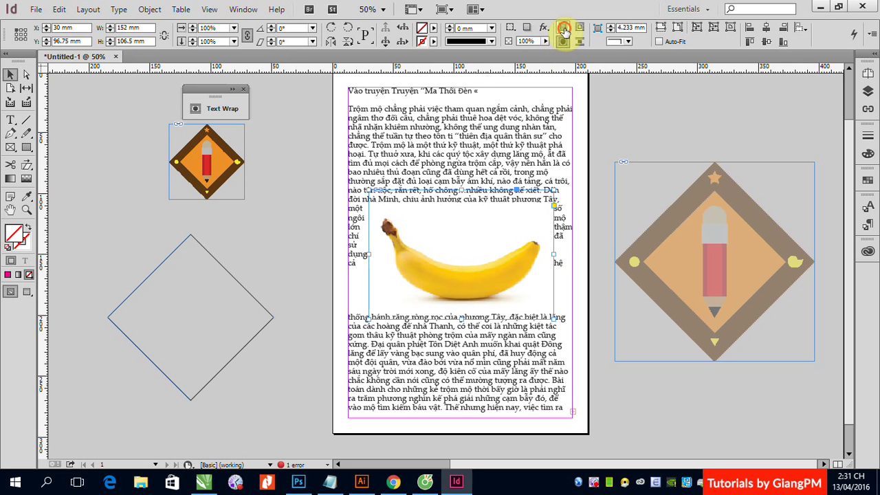
pyautogui.click(562, 28)
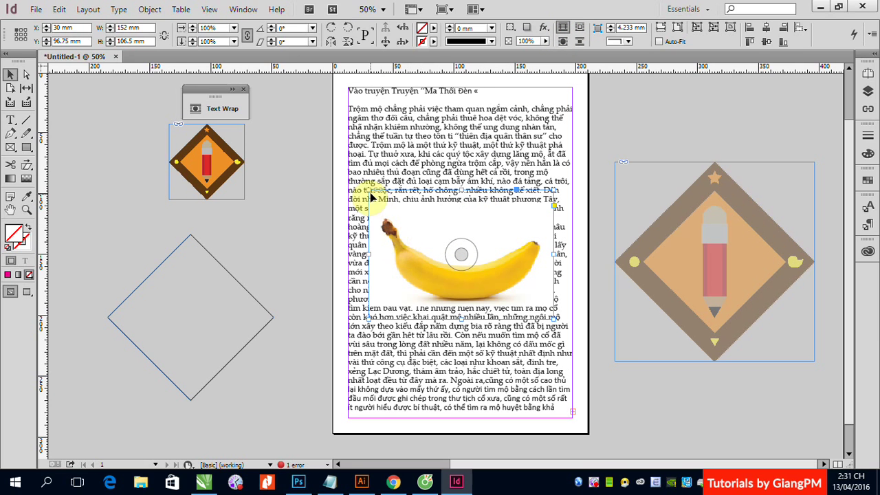
# Enlarge the banana frame and set its text wrap to No Text Wrap
pyautogui.moveTo(369, 186); pyautogui.dragTo(348, 177)
pyautogui.moveTo(555, 318); pyautogui.dragTo(571, 333)
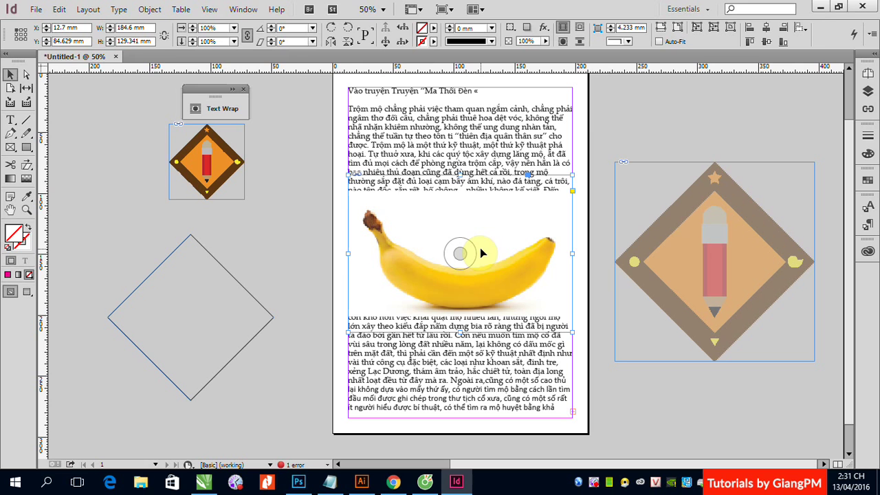
pyautogui.moveTo(481, 253); pyautogui.dragTo(481, 254)
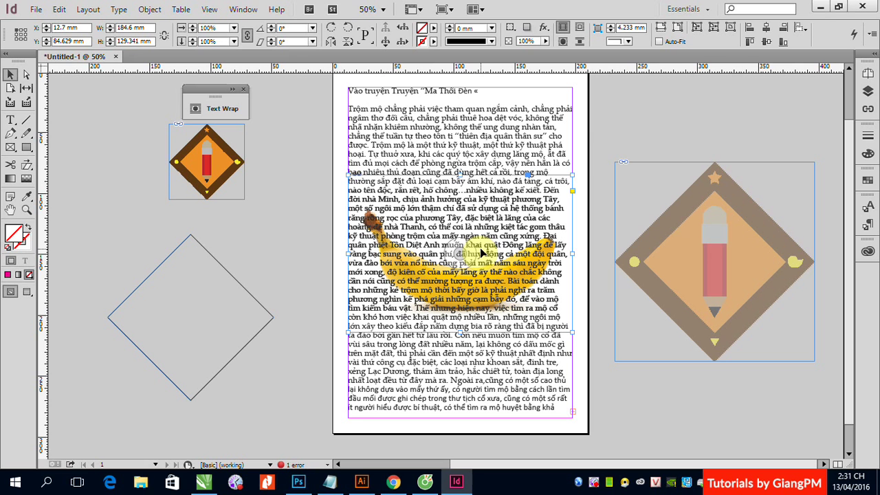
pyautogui.click(628, 131)
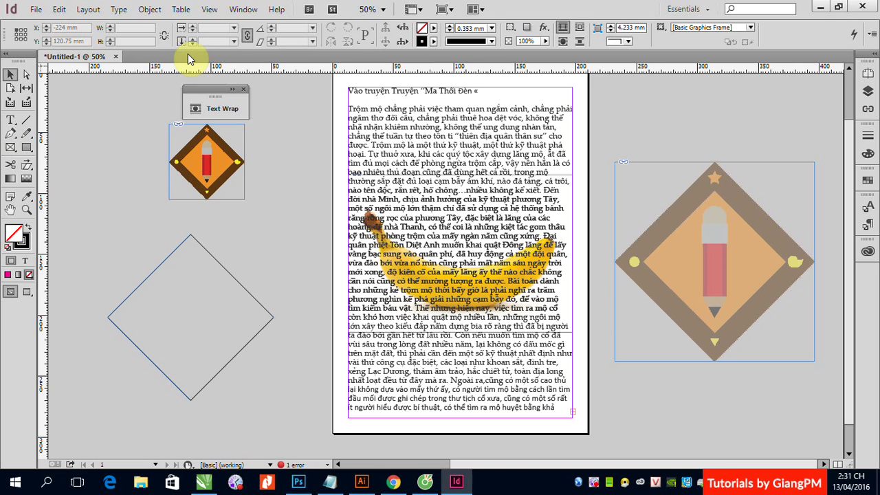
pyautogui.click(10, 138)
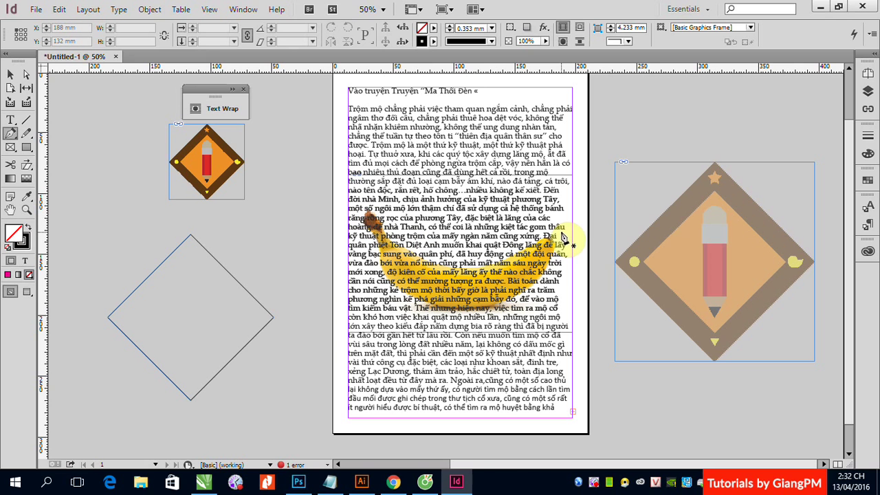
pyautogui.click(369, 204)
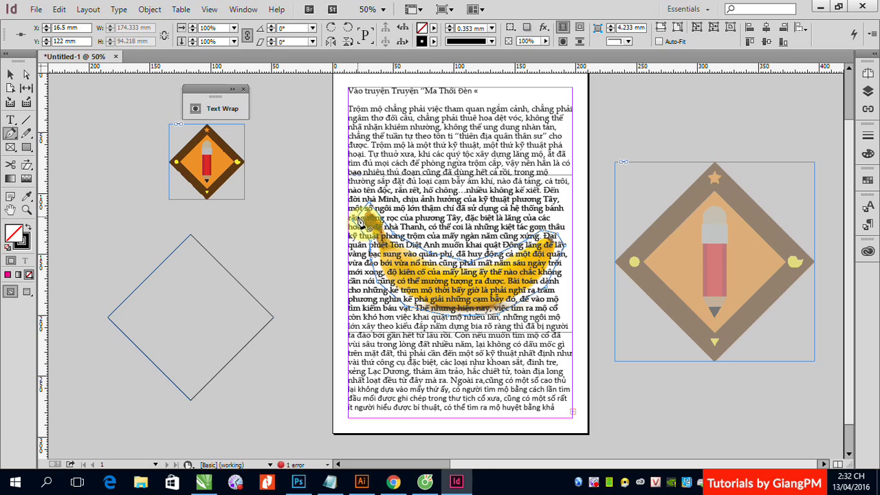
pyautogui.click(10, 76)
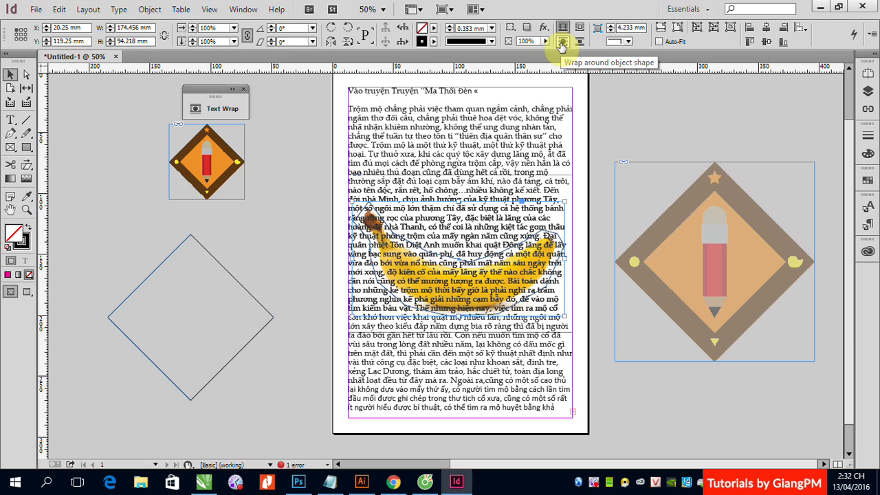
# Apply Wrap around object shape to the banana photo so text hugs its curved outline
pyautogui.click(561, 43)
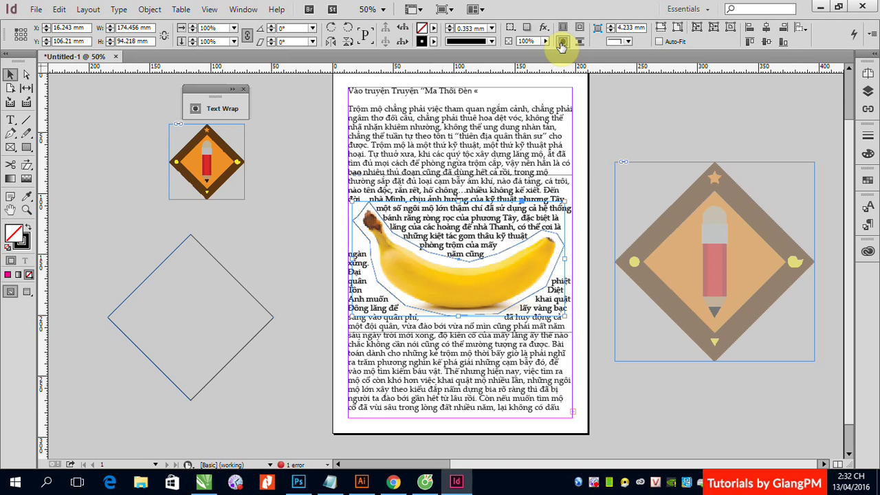
pyautogui.click(630, 128)
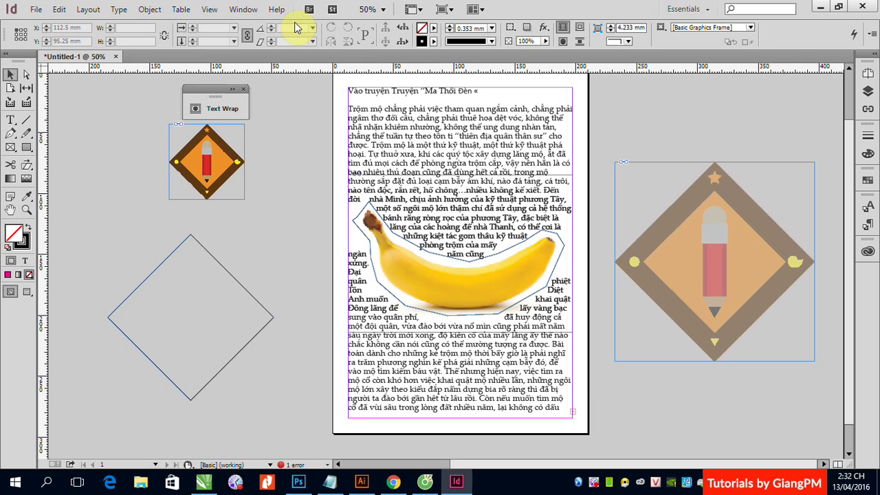
pyautogui.click(359, 232)
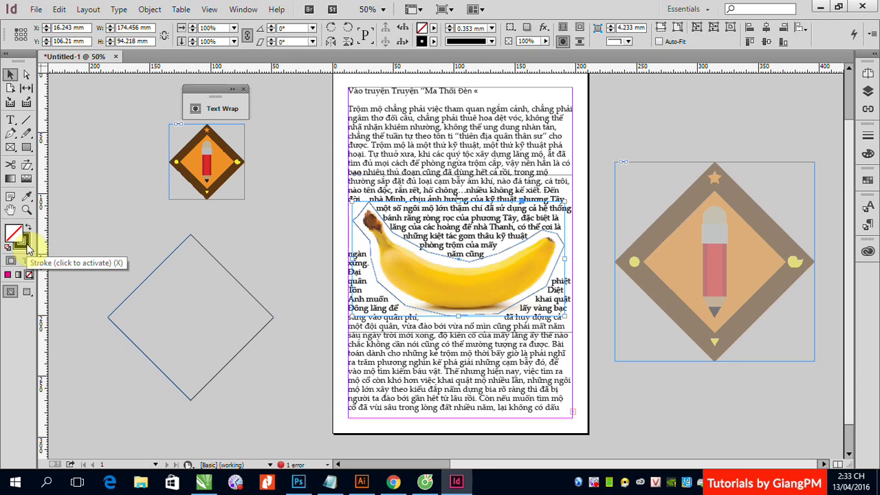
# Give the banana photo's frame a 0 mm stroke weight and a [None] stroke colour, then deselect it
pyautogui.click(492, 28)
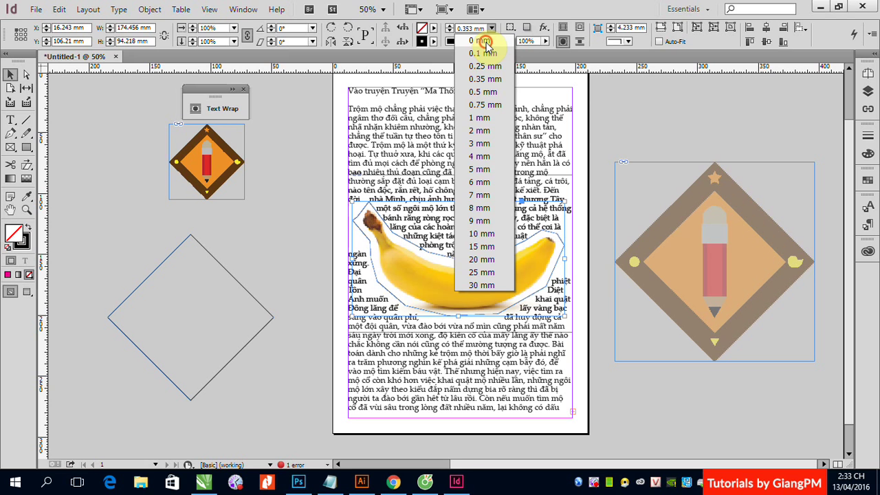
pyautogui.click(484, 41)
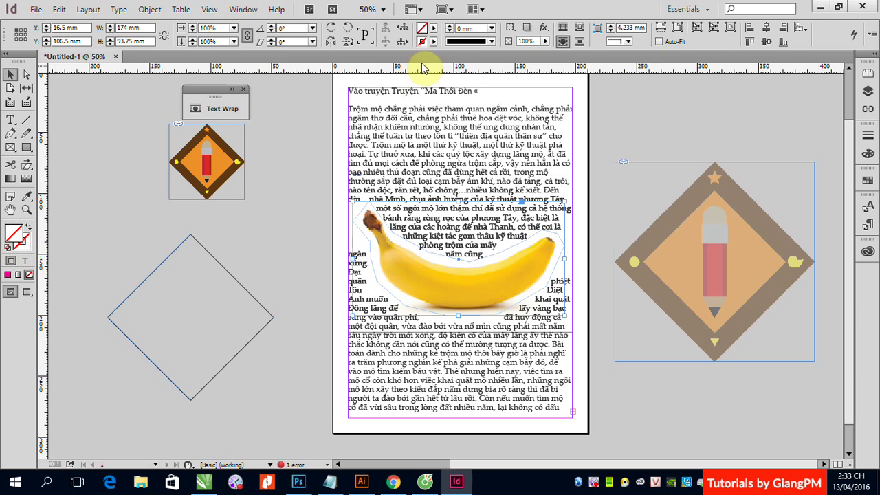
pyautogui.click(432, 42)
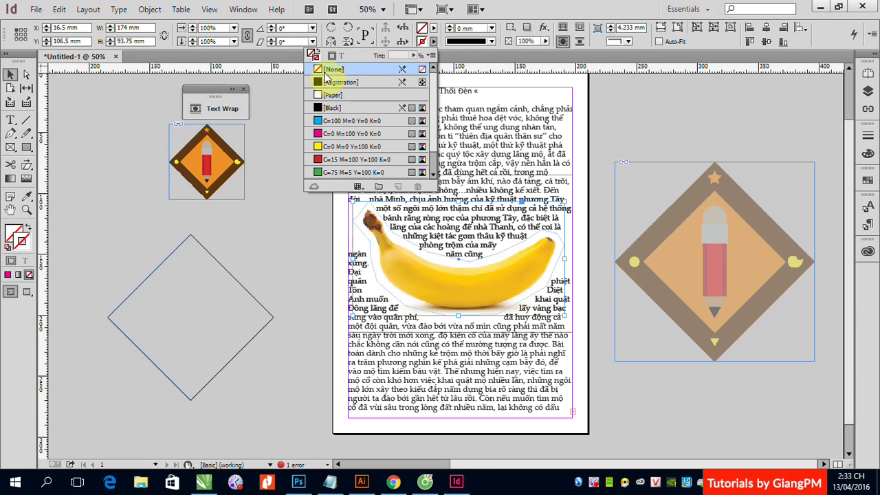
pyautogui.click(318, 71)
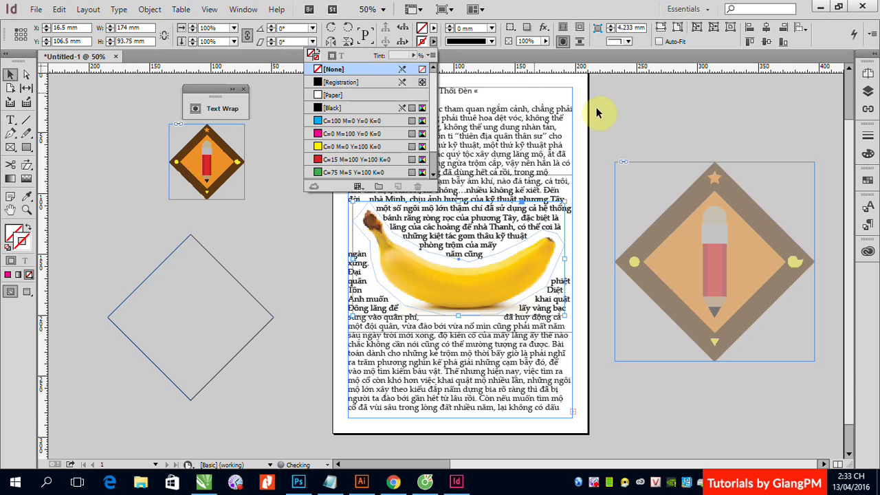
pyautogui.click(638, 118)
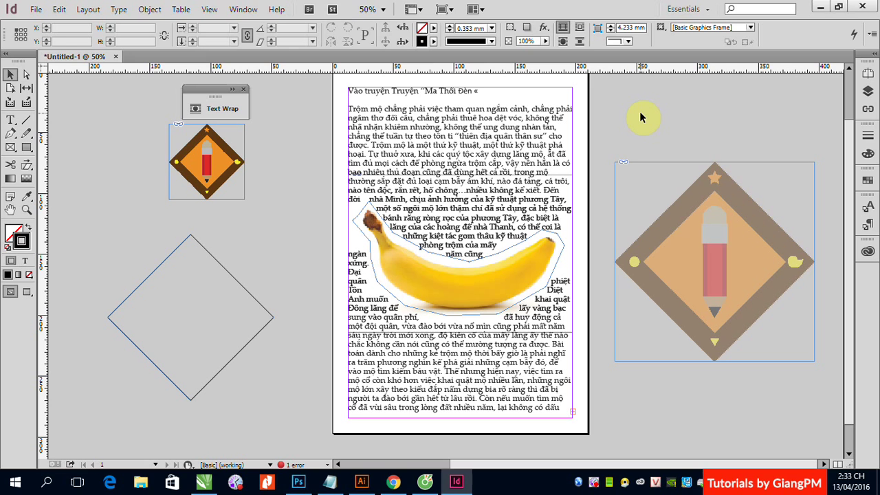
# Switch to Preview screen mode and delete the empty frame on the pasteboard
pyautogui.click(211, 11)
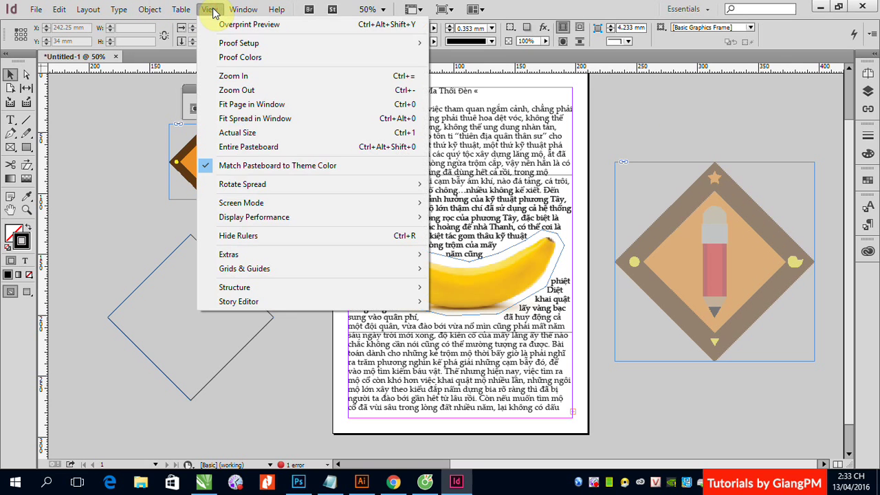
pyautogui.moveTo(240, 203)
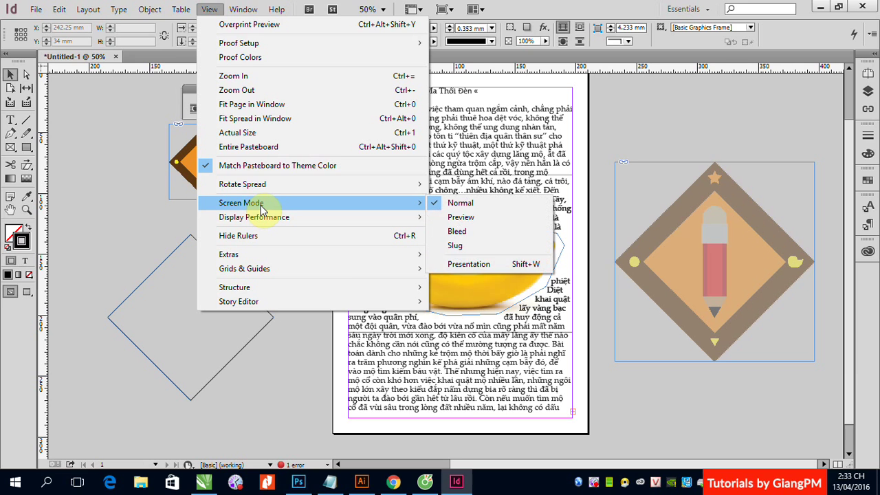
pyautogui.click(459, 218)
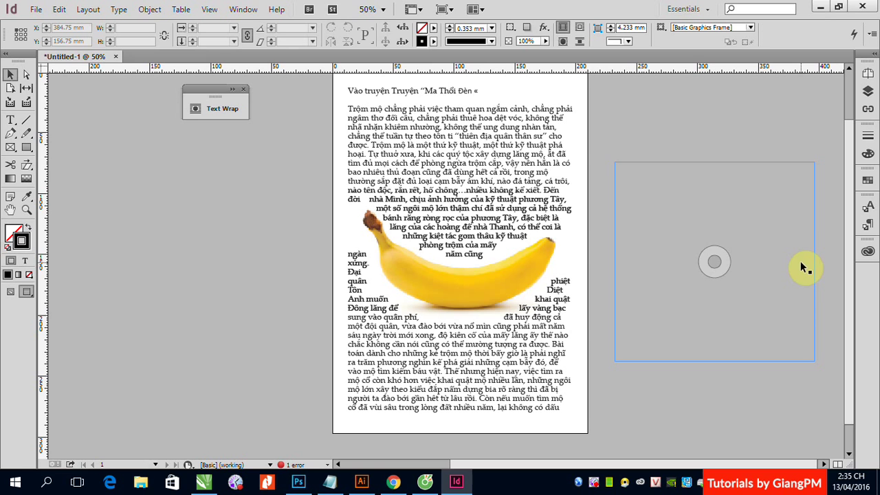
pyautogui.press('Delete')
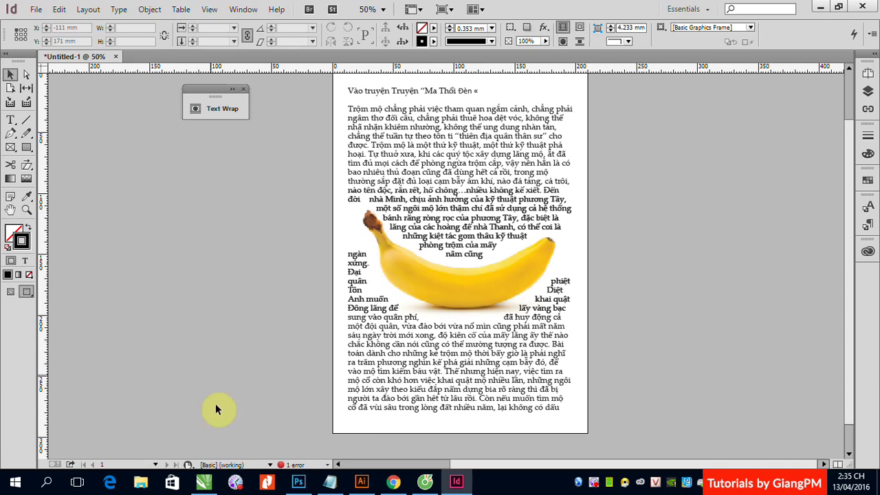
pyautogui.moveTo(297, 482)
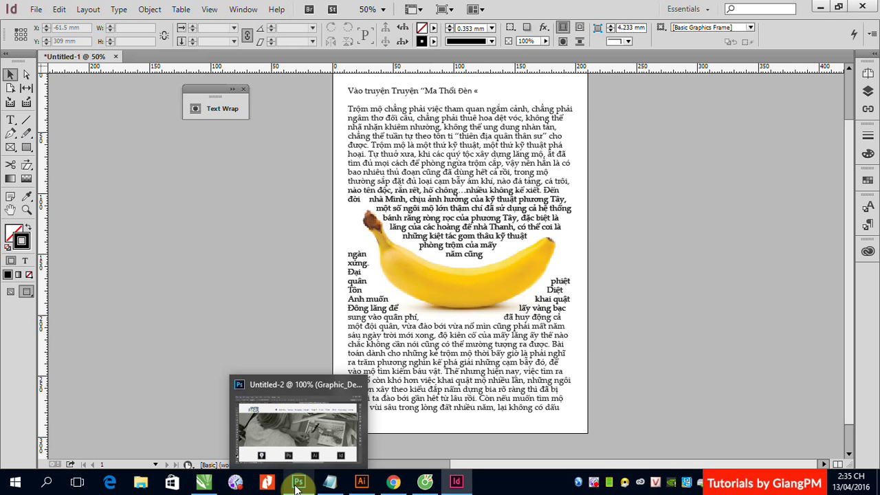
# In Photoshop, start opening a file and browse into the Setup (D:) drive
pyautogui.click(297, 483)
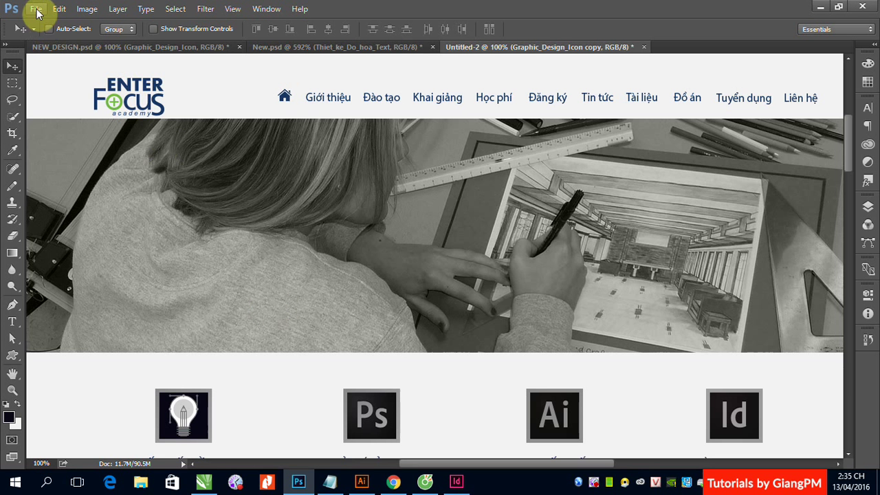
pyautogui.click(35, 9)
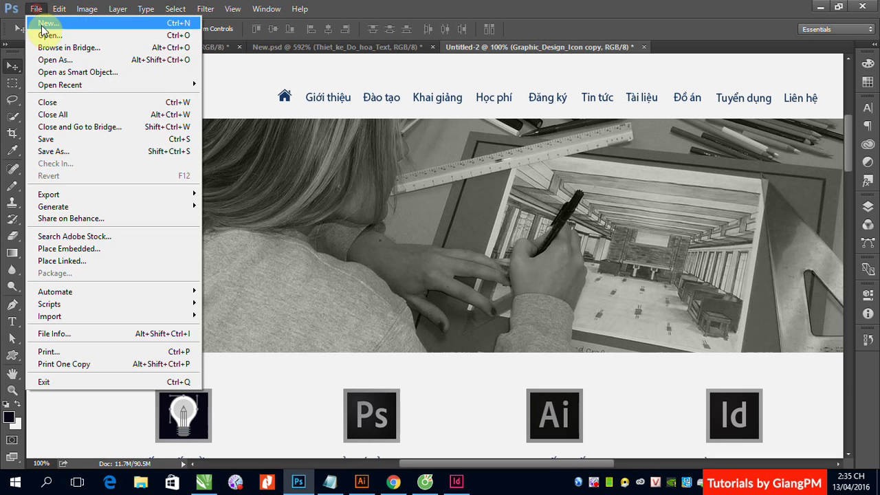
pyautogui.click(49, 35)
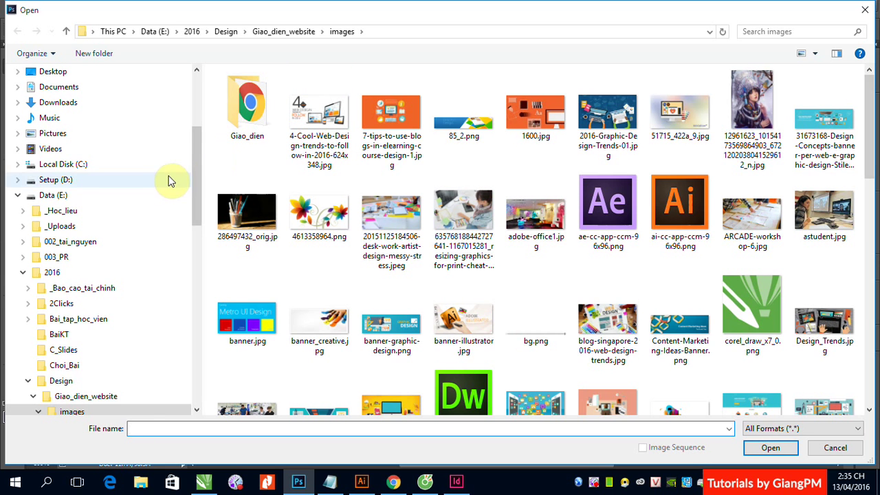
pyautogui.scroll(-1, 198, 164)
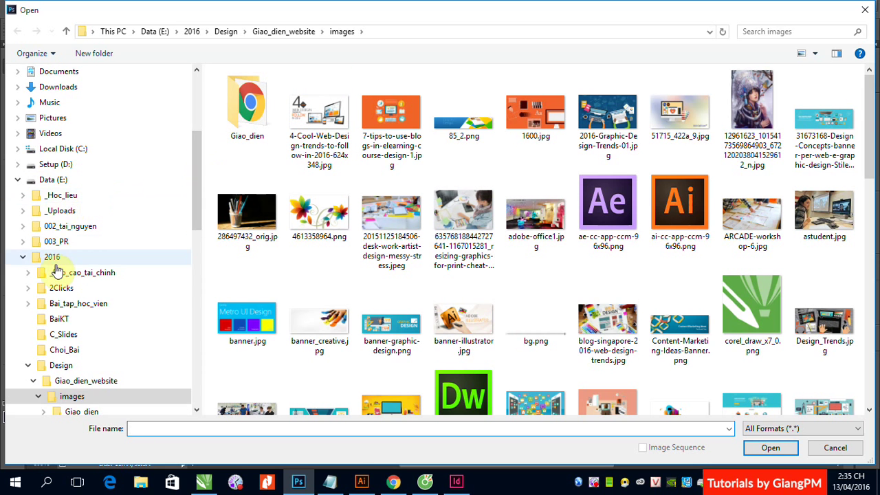
pyautogui.click(55, 164)
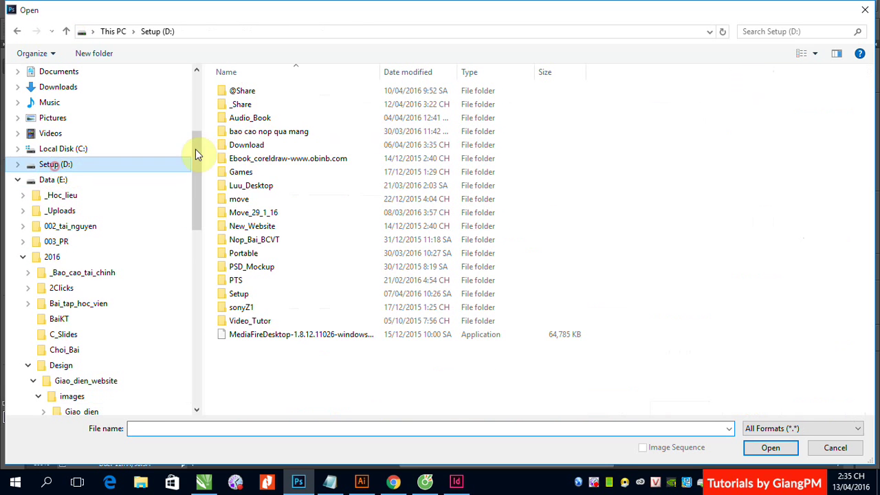
pyautogui.doubleClick(242, 105)
pyautogui.scroll(-1, 443, 237)
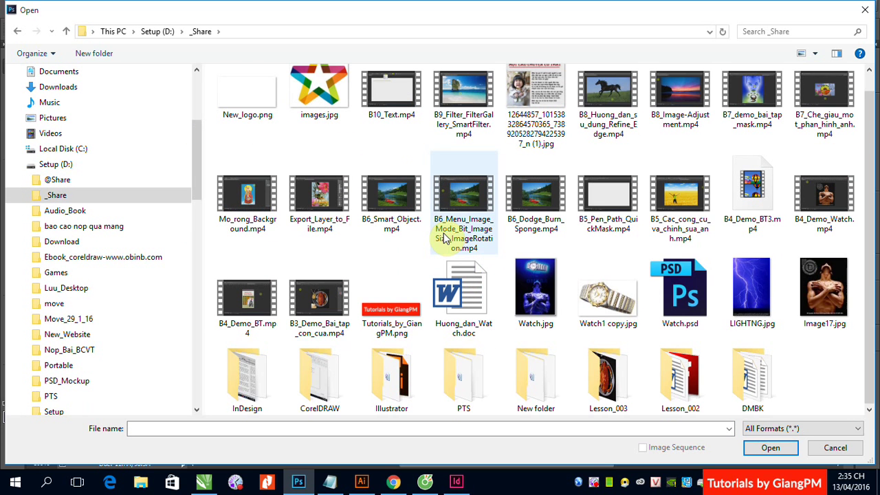
pyautogui.scroll(1, 444, 237)
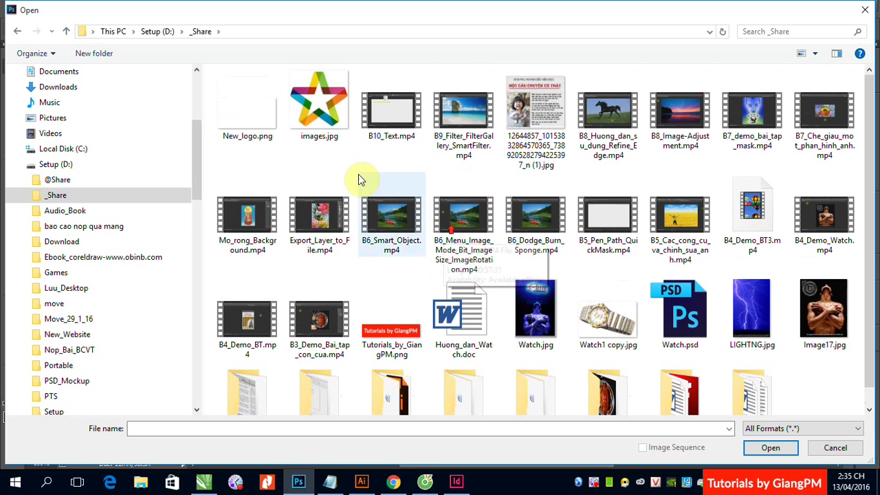
pyautogui.click(165, 36)
pyautogui.doubleClick(236, 90)
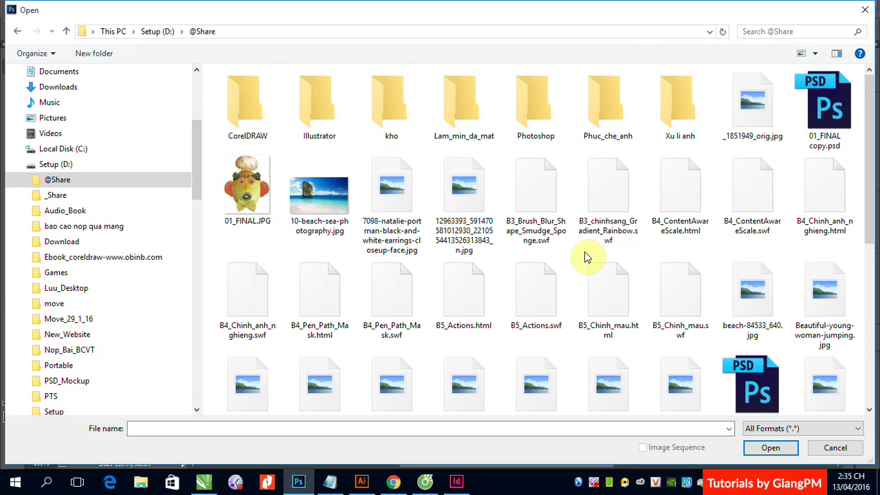
pyautogui.scroll(-5, 583, 255)
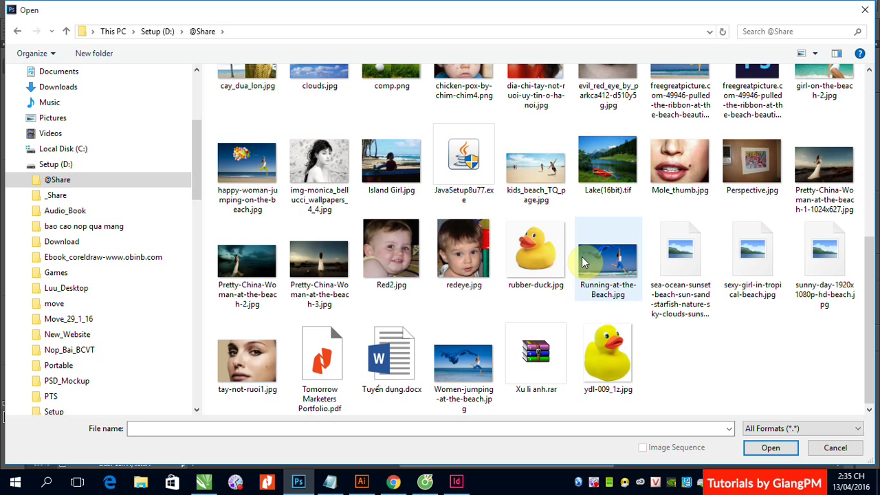
pyautogui.click(540, 252)
pyautogui.click(769, 447)
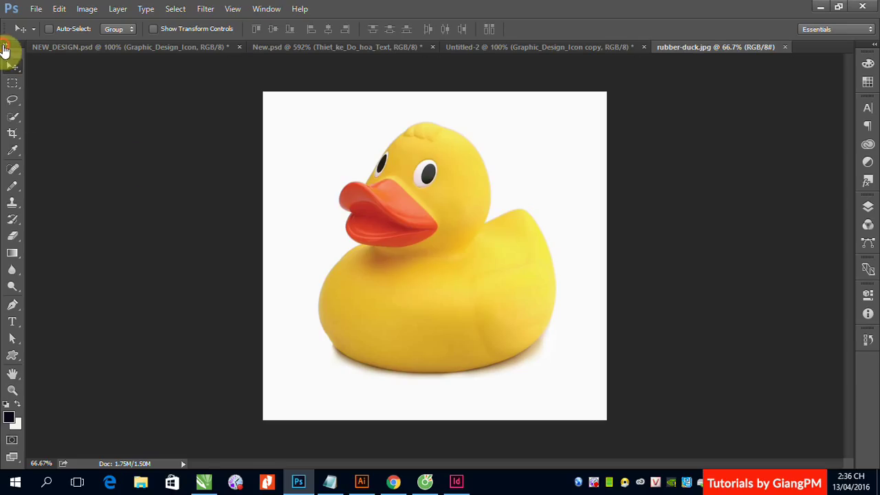
pyautogui.click(7, 44)
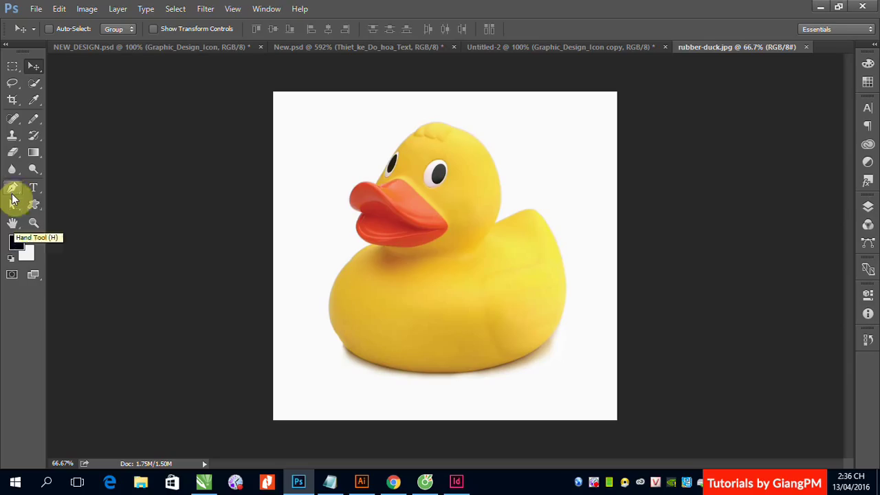
pyautogui.click(13, 190)
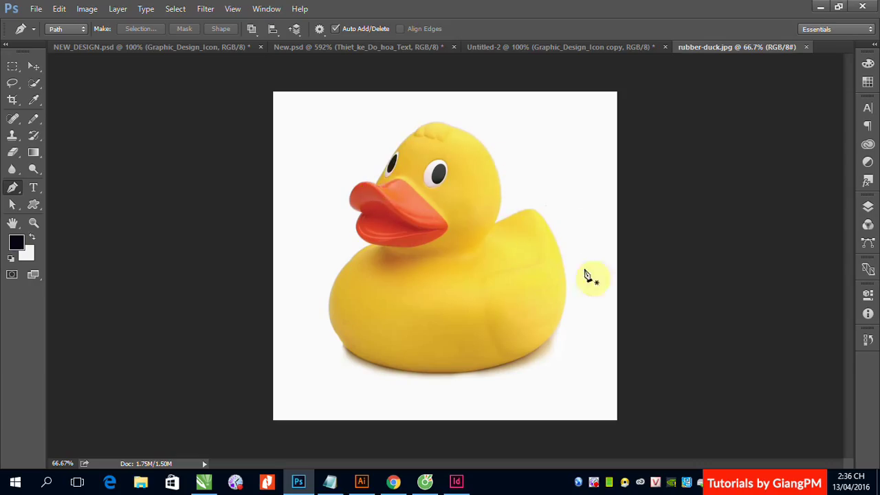
pyautogui.click(82, 30)
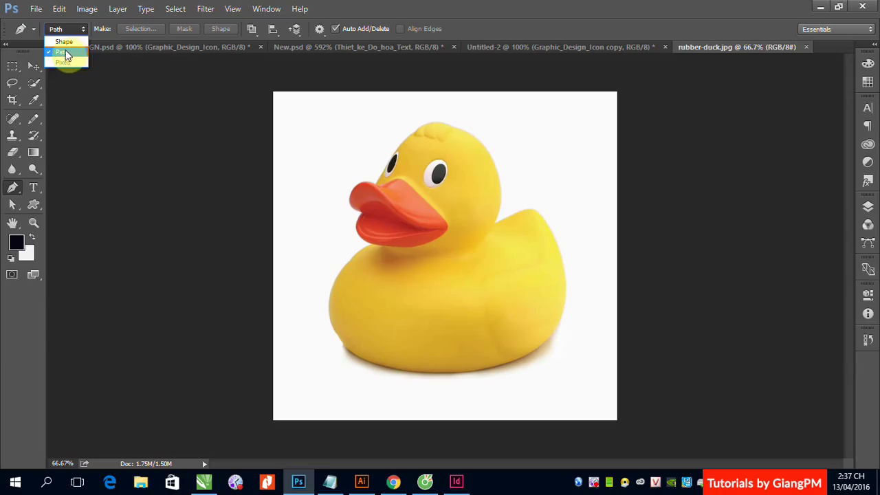
pyautogui.click(71, 54)
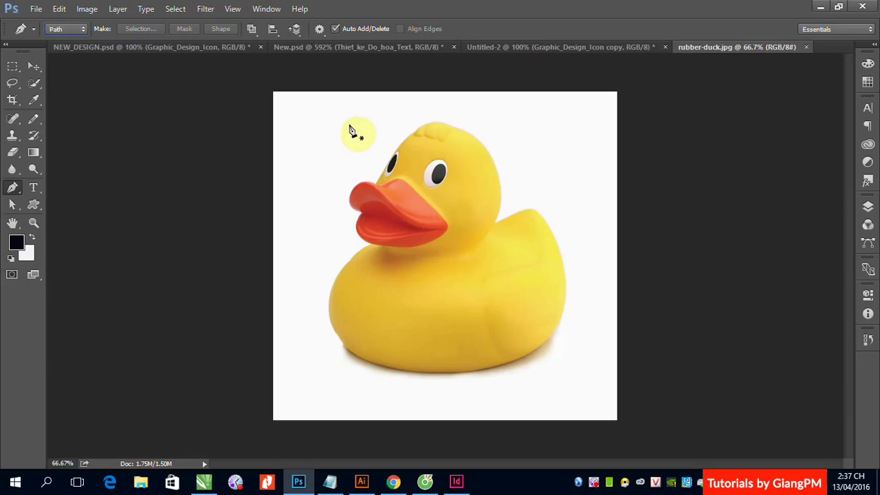
# Place straight Pen anchors from above-left of the duck, over its head, down its back and along its bottom
pyautogui.click(303, 130)
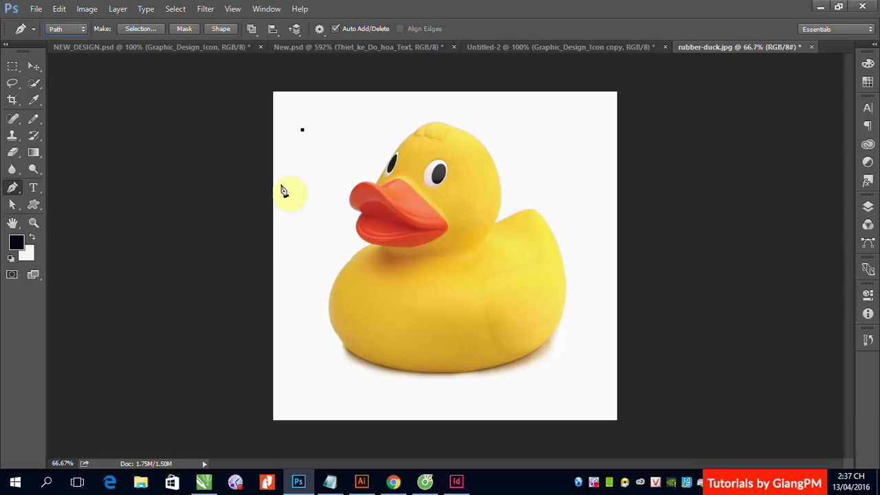
pyautogui.click(442, 101)
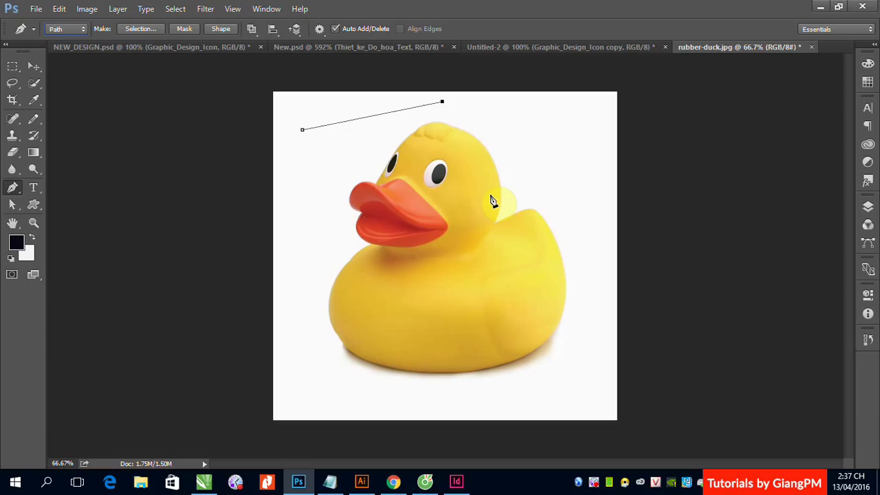
pyautogui.click(519, 128)
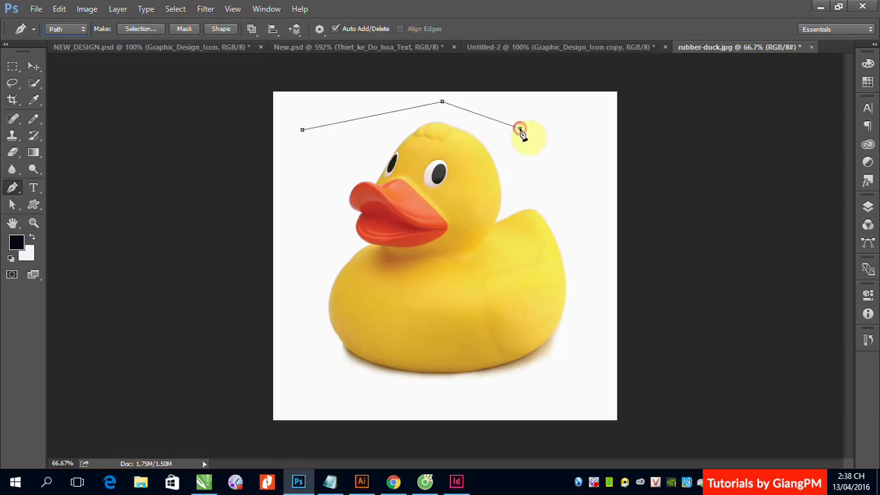
pyautogui.click(554, 197)
pyautogui.click(580, 263)
pyautogui.click(569, 351)
pyautogui.click(465, 385)
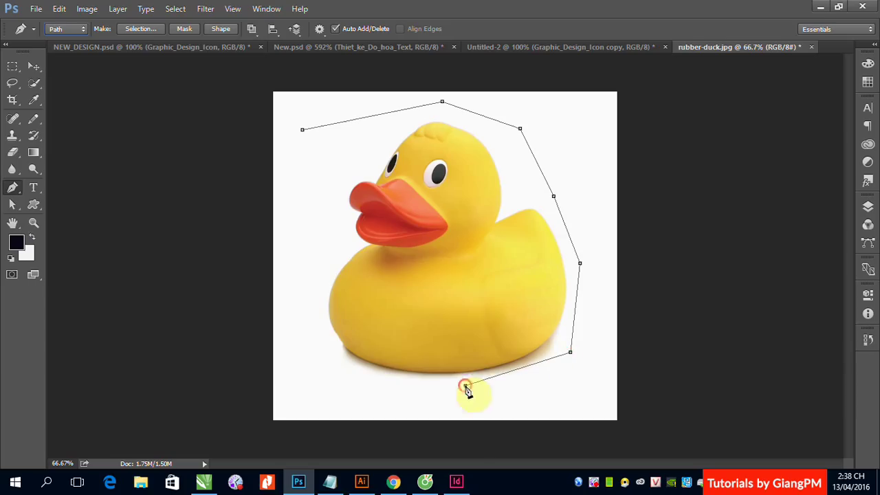
pyautogui.click(349, 376)
# Add anchors up the duck's left side and around the beak, closing the path and switching to the Move tool
pyautogui.click(311, 329)
pyautogui.click(311, 265)
pyautogui.click(346, 246)
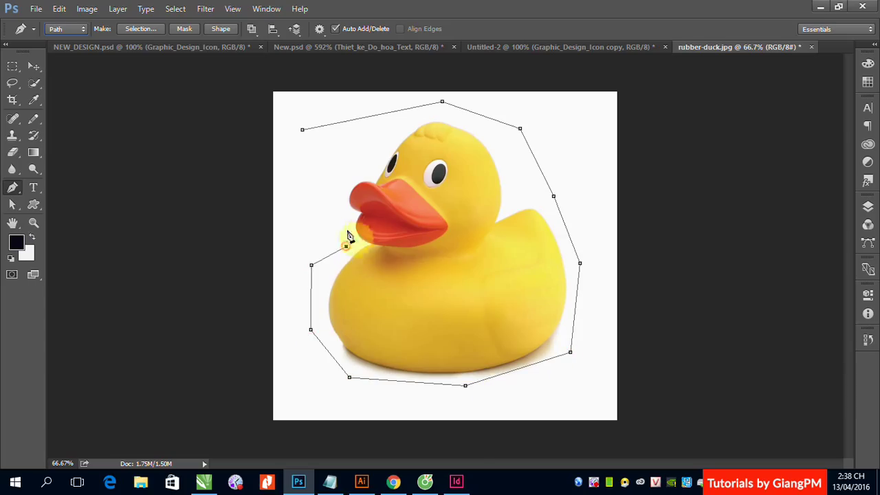
pyautogui.click(346, 210)
pyautogui.click(351, 166)
pyautogui.click(365, 142)
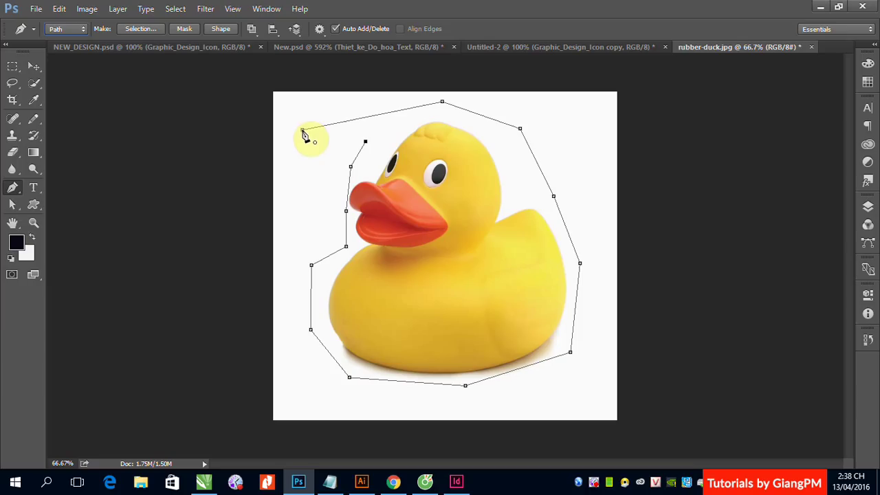
pyautogui.click(303, 130)
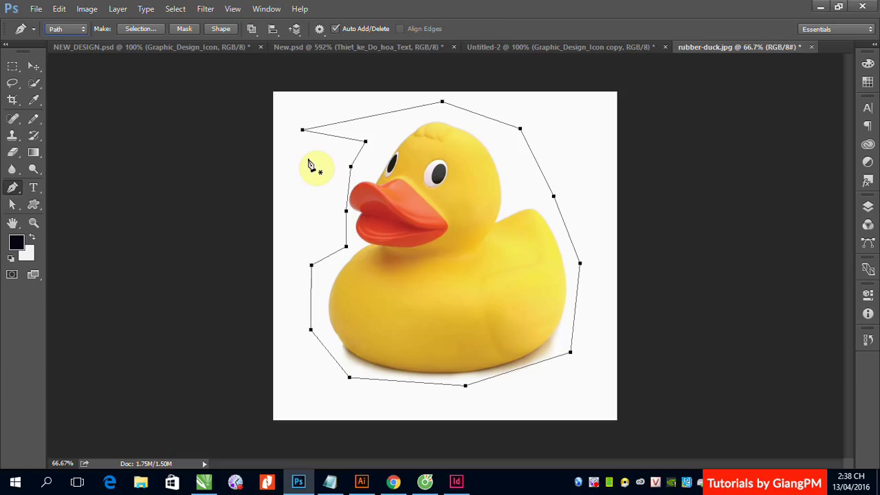
pyautogui.click(40, 68)
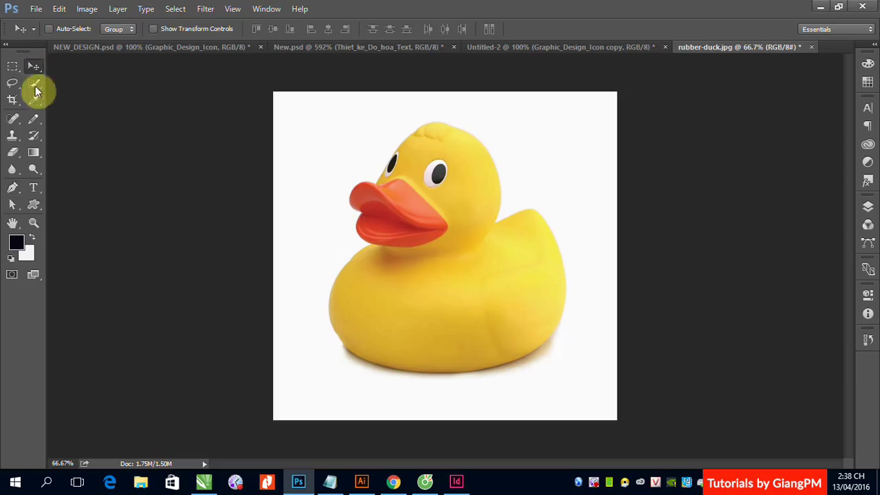
# Start a new Pen path left of the duck's head, dragging a curved anchor at the head's top
pyautogui.click(13, 188)
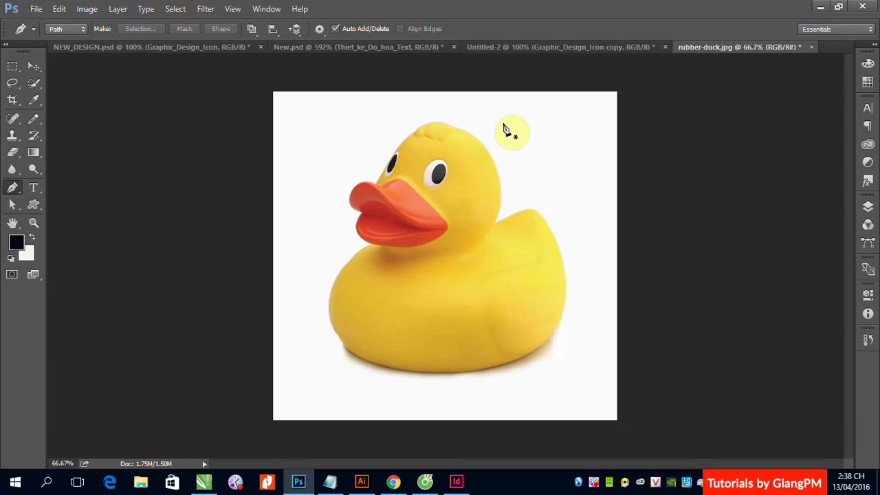
pyautogui.click(309, 154)
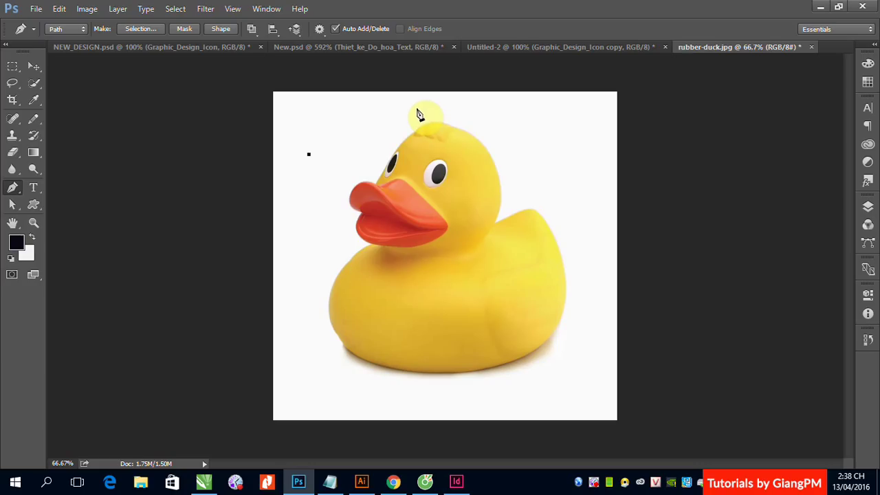
pyautogui.click(416, 109)
pyautogui.moveTo(435, 111); pyautogui.dragTo(495, 111)
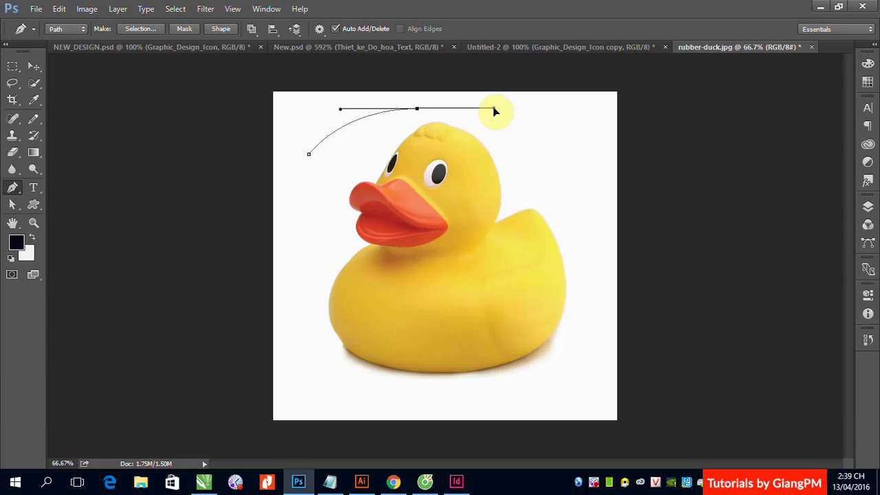
# Drag the top anchor's direction handles repeatedly until the arch hugs the duck's head, finishing with level handles
pyautogui.moveTo(494, 110); pyautogui.dragTo(493, 63)
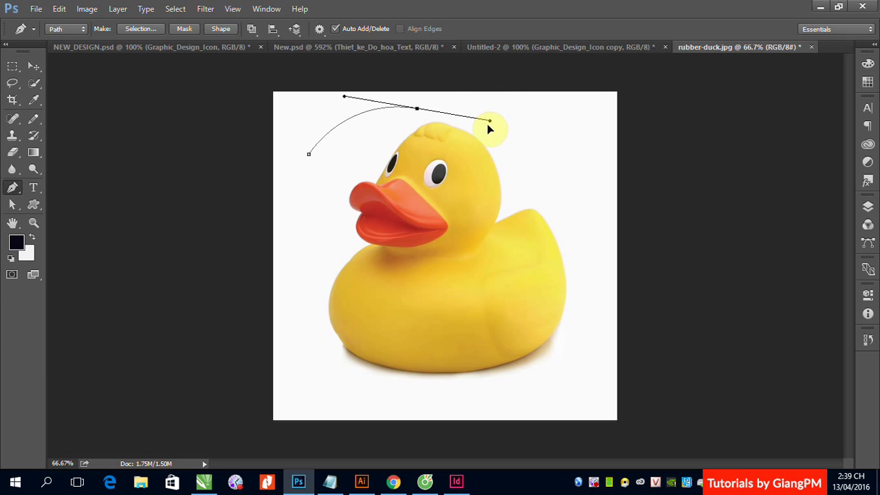
pyautogui.moveTo(493, 64)
pyautogui.mouseDown()
pyautogui.moveTo(479, 144)
pyautogui.moveTo(489, 79)
pyautogui.moveTo(488, 115)
pyautogui.moveTo(599, 114)
pyautogui.moveTo(459, 108)
pyautogui.moveTo(509, 111)
pyautogui.moveTo(507, 77)
pyautogui.moveTo(470, 69)
pyautogui.moveTo(472, 152)
pyautogui.moveTo(488, 111)
pyautogui.moveTo(578, 111)
pyautogui.mouseUp()
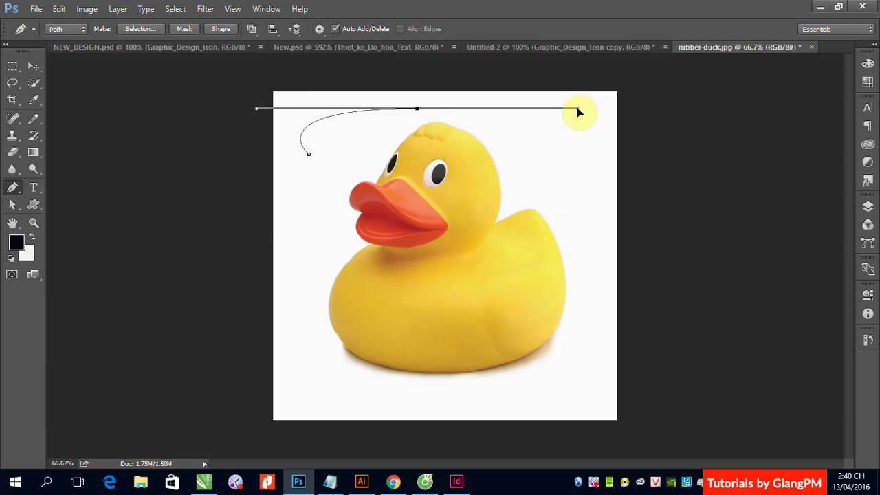
pyautogui.moveTo(579, 112); pyautogui.dragTo(487, 112)
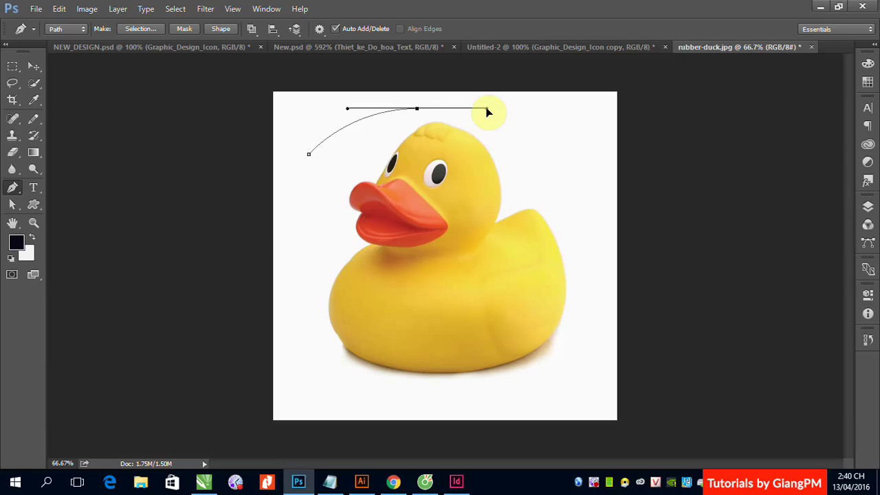
pyautogui.moveTo(487, 108); pyautogui.dragTo(563, 112)
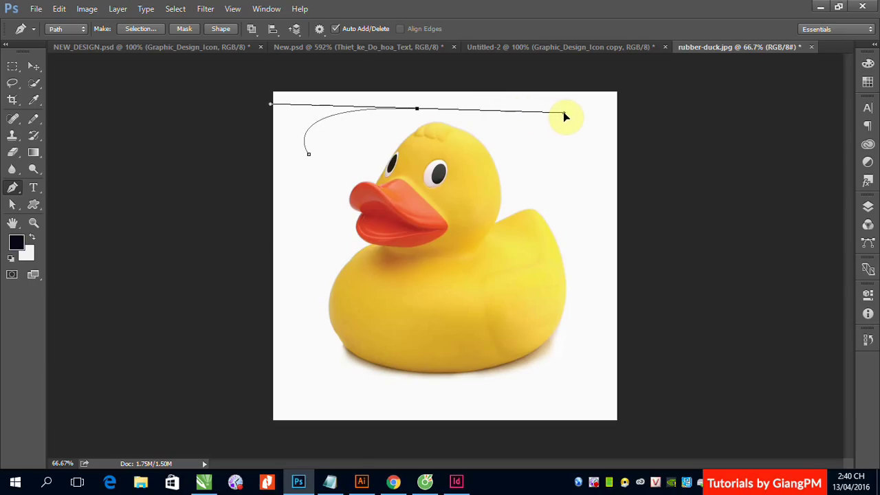
pyautogui.moveTo(563, 113); pyautogui.dragTo(594, 111)
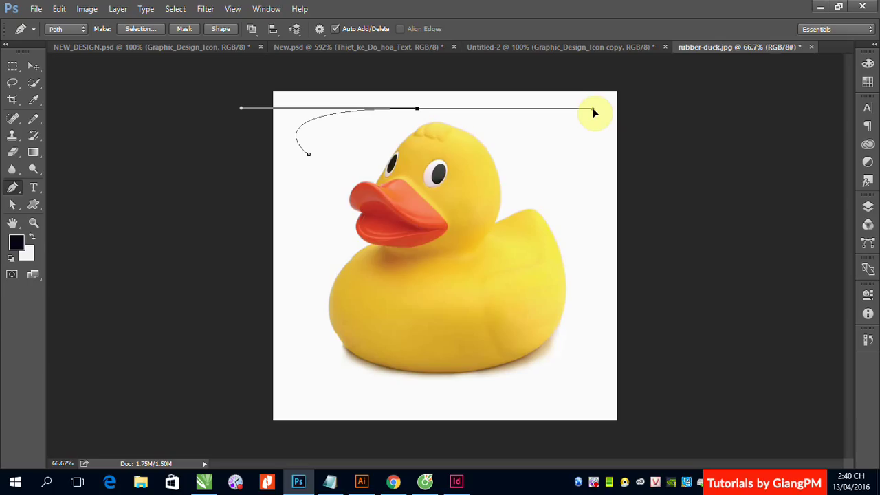
pyautogui.moveTo(595, 112)
pyautogui.mouseDown()
pyautogui.moveTo(436, 108)
pyautogui.moveTo(481, 108)
pyautogui.mouseUp()
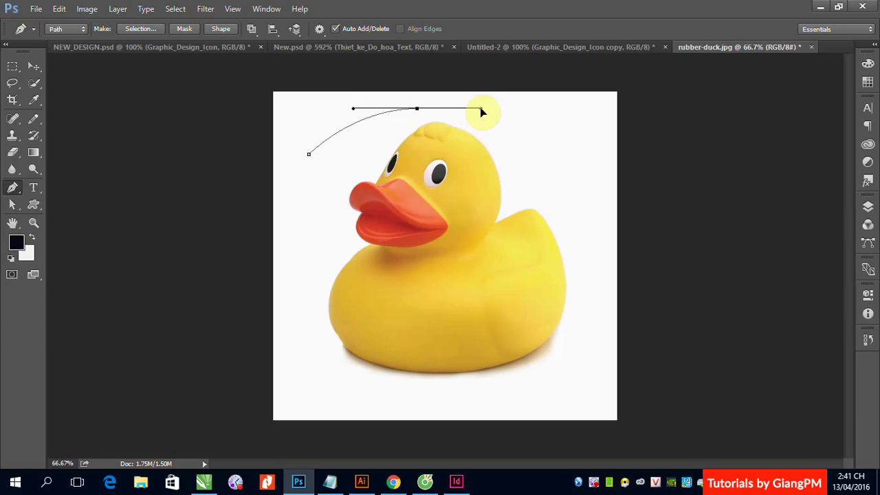
pyautogui.moveTo(479, 110)
pyautogui.mouseDown()
pyautogui.moveTo(473, 90)
pyautogui.moveTo(453, 80)
pyautogui.moveTo(380, 81)
pyautogui.mouseUp()
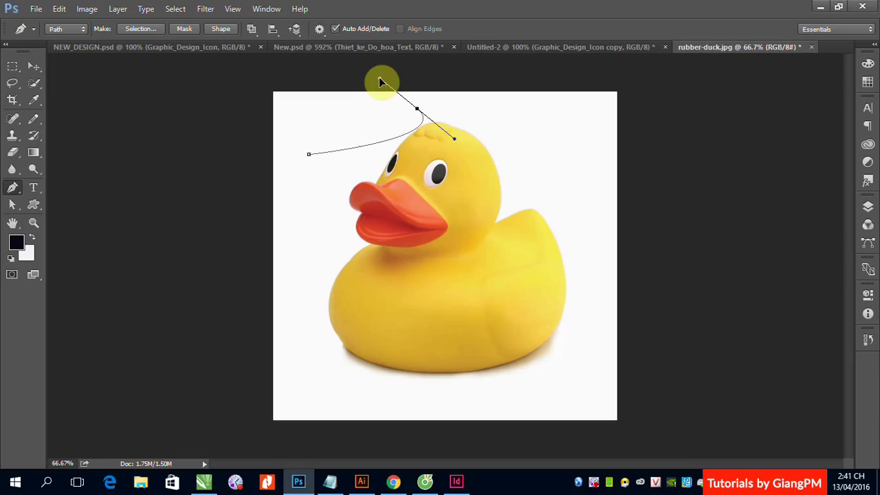
pyautogui.moveTo(379, 77); pyautogui.dragTo(427, 105)
pyautogui.moveTo(477, 144)
pyautogui.mouseDown()
pyautogui.moveTo(511, 157)
pyautogui.moveTo(376, 85)
pyautogui.mouseUp()
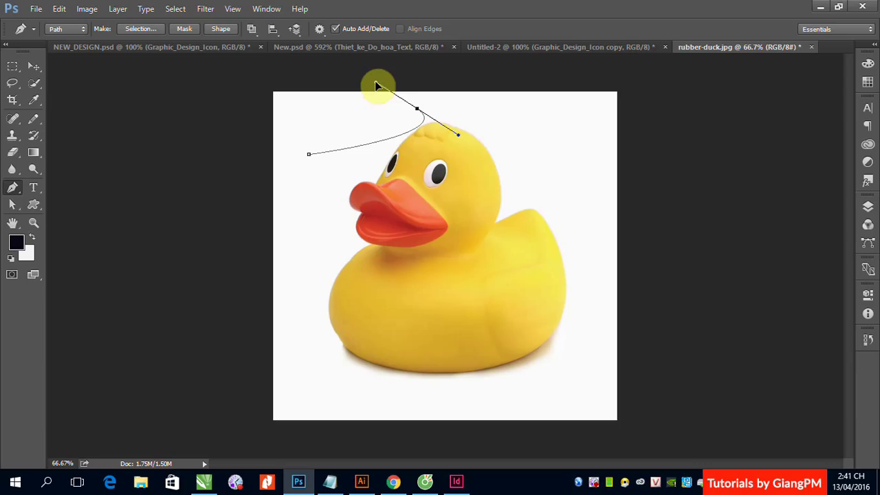
pyautogui.moveTo(376, 85)
pyautogui.mouseDown()
pyautogui.moveTo(627, 109)
pyautogui.moveTo(489, 112)
pyautogui.mouseUp()
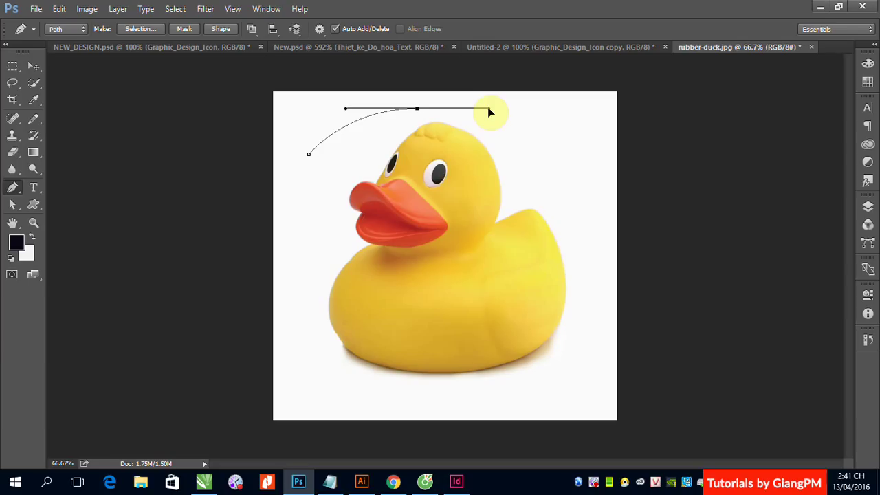
pyautogui.moveTo(490, 111); pyautogui.dragTo(488, 108)
# Add curved Pen anchors down the duck's upper back and right side to near its tail
pyautogui.click(534, 161)
pyautogui.click(573, 230)
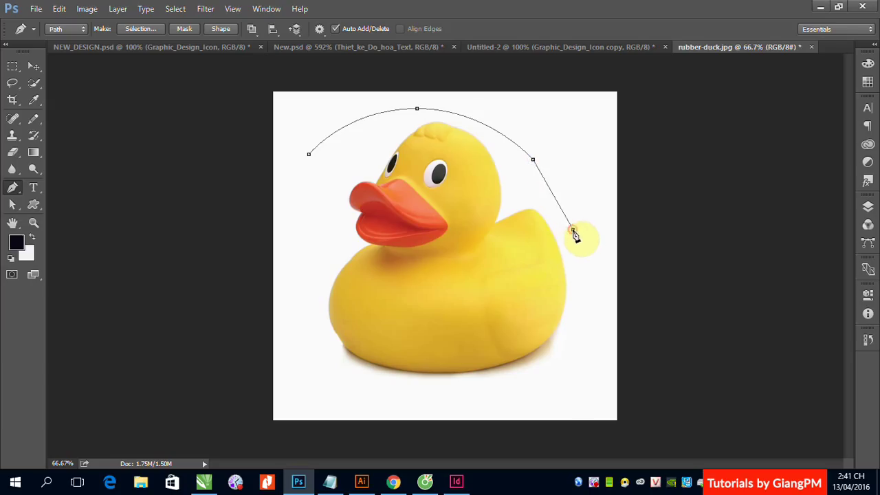
pyautogui.click(574, 314)
pyautogui.moveTo(574, 314); pyautogui.dragTo(552, 357)
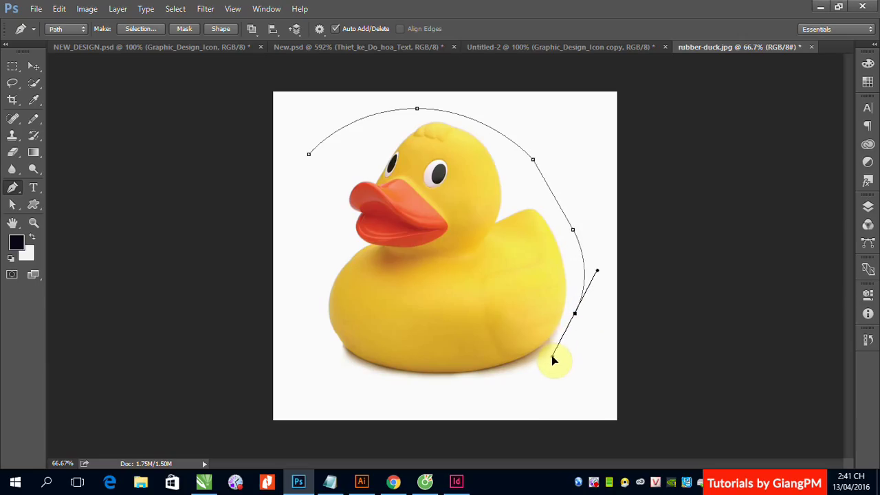
pyautogui.moveTo(552, 358); pyautogui.dragTo(565, 347)
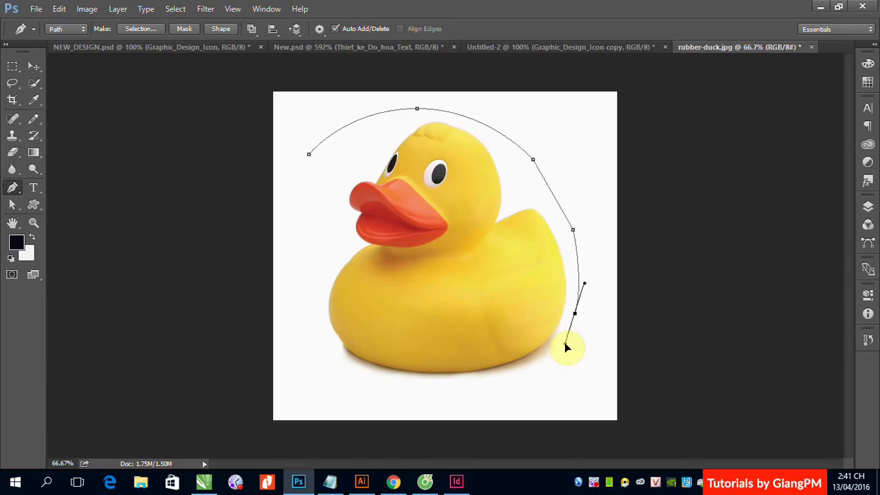
pyautogui.moveTo(565, 347); pyautogui.dragTo(564, 347)
pyautogui.moveTo(565, 347); pyautogui.dragTo(575, 343)
pyautogui.click(540, 344)
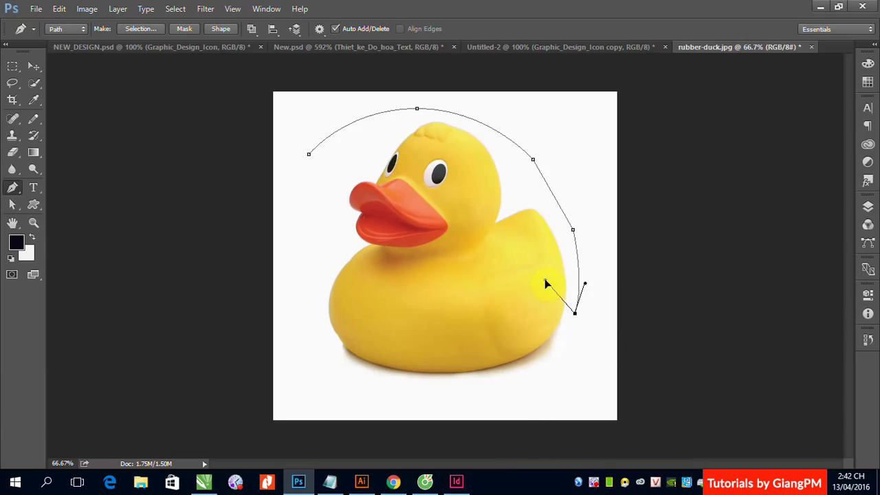
pyautogui.moveTo(546, 283); pyautogui.dragTo(545, 280)
# Undo the last anchor, delete the unfinished path, and zoom in on the duck's head
pyautogui.hotkey('ctrl', 'z')
pyautogui.press('Delete')
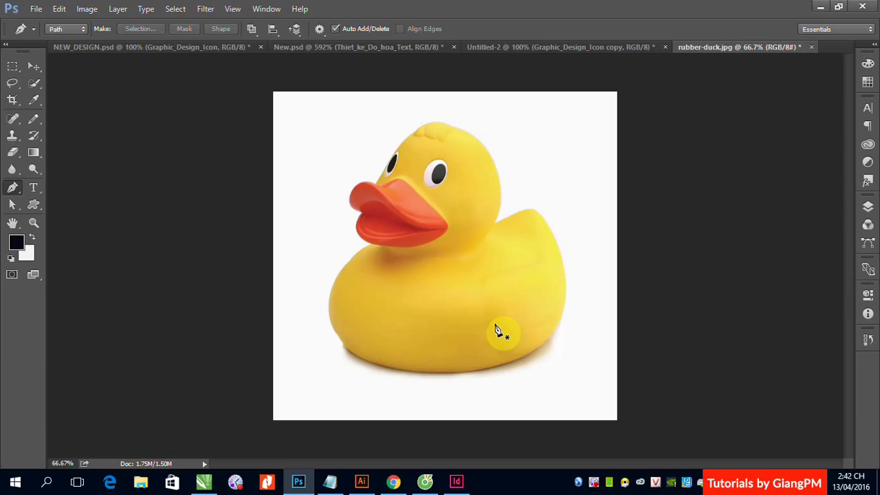
pyautogui.moveTo(310, 112); pyautogui.dragTo(615, 299)
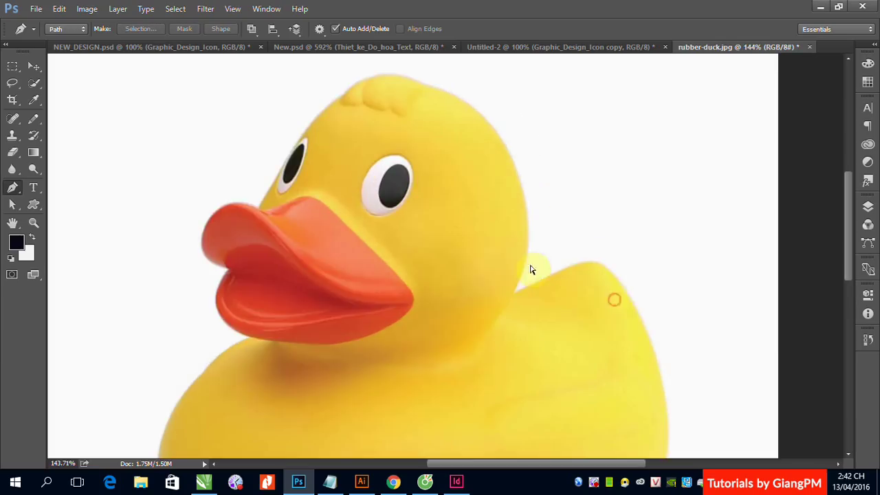
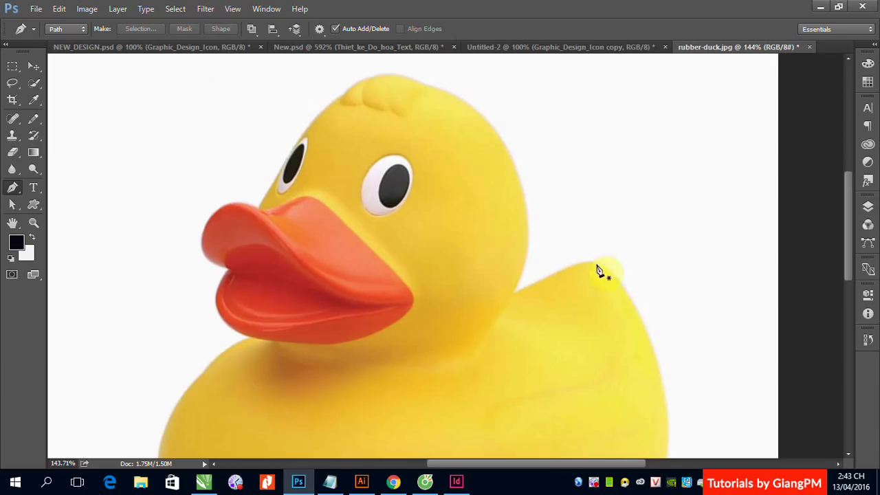
# Undo the stray path point on the duck's back and bring the head top into view
pyautogui.click(596, 264)
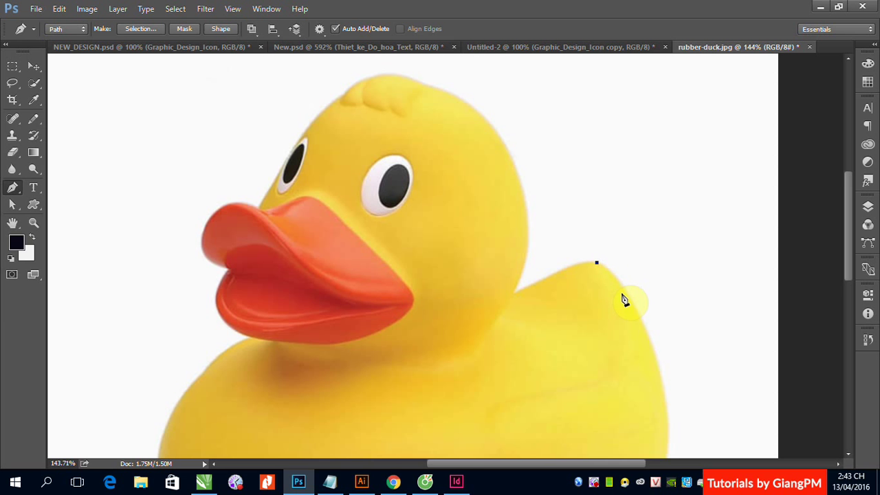
pyautogui.scroll(-3, 629, 309)
pyautogui.scroll(-2, 632, 318)
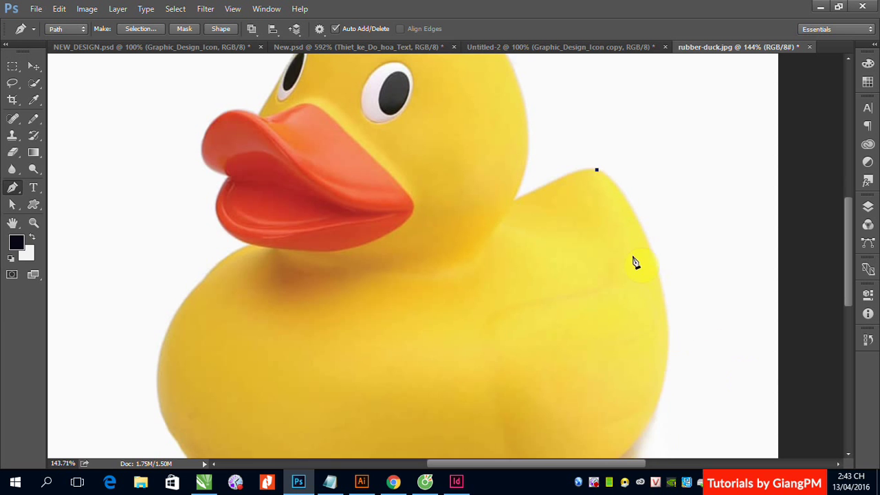
pyautogui.scroll(-2, 635, 263)
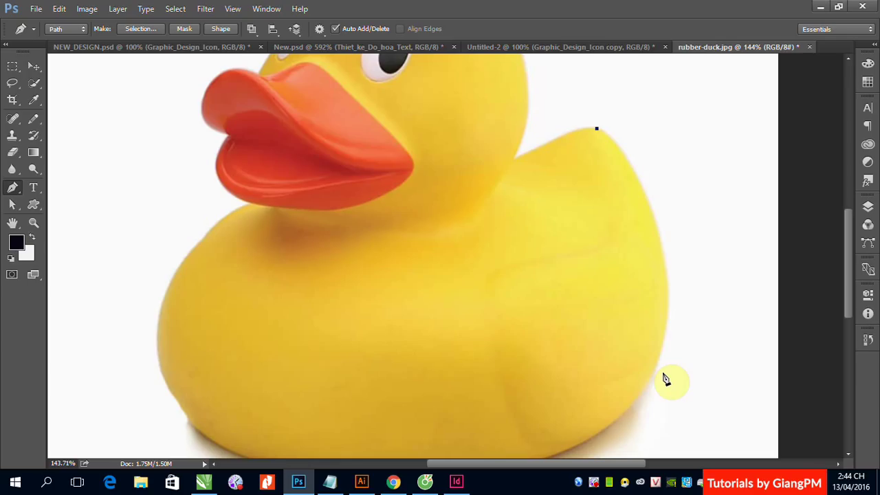
pyautogui.hotkey('ctrl', 'z')
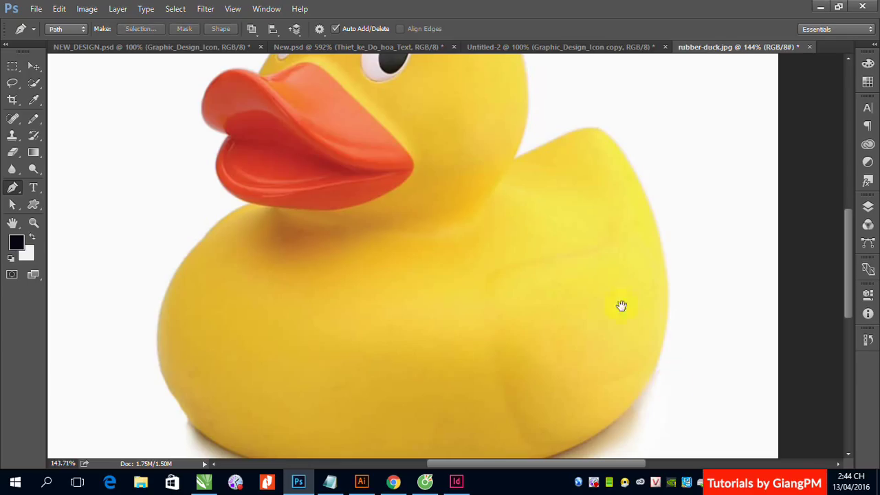
pyautogui.moveTo(506, 200); pyautogui.dragTo(488, 323)
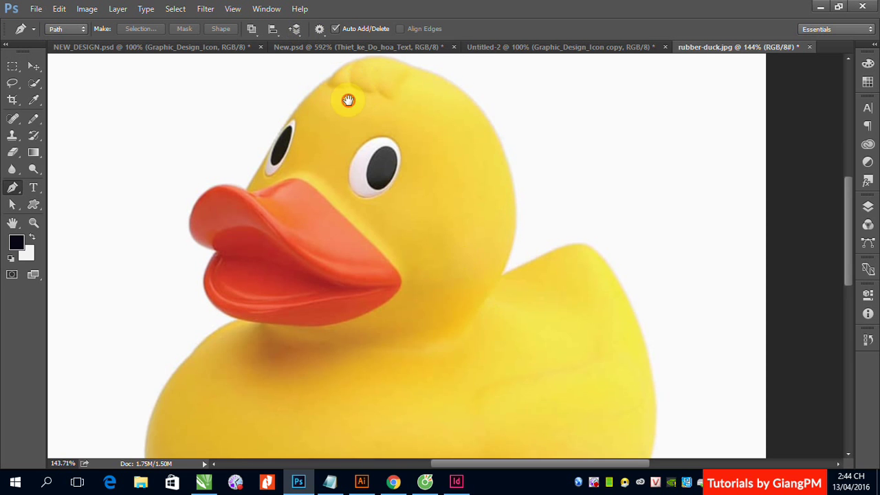
pyautogui.moveTo(344, 101); pyautogui.dragTo(339, 173)
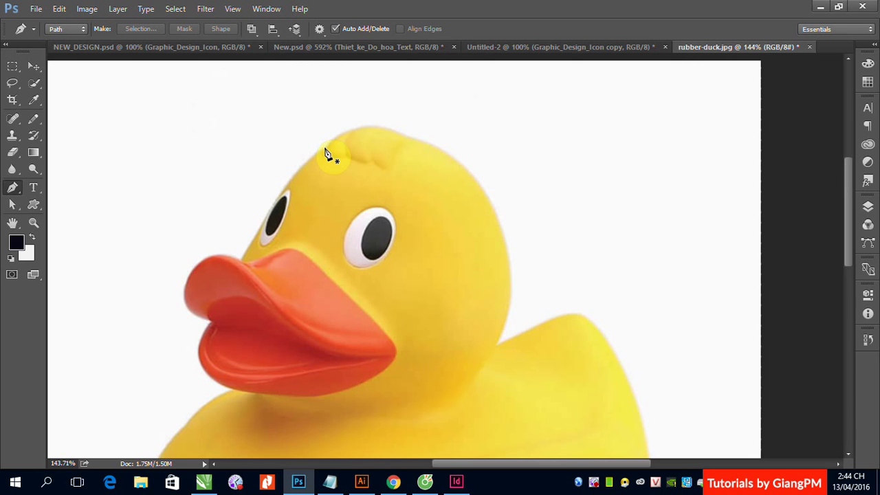
# Start the Pen path at the head top and curve it along the head outline
pyautogui.click(326, 147)
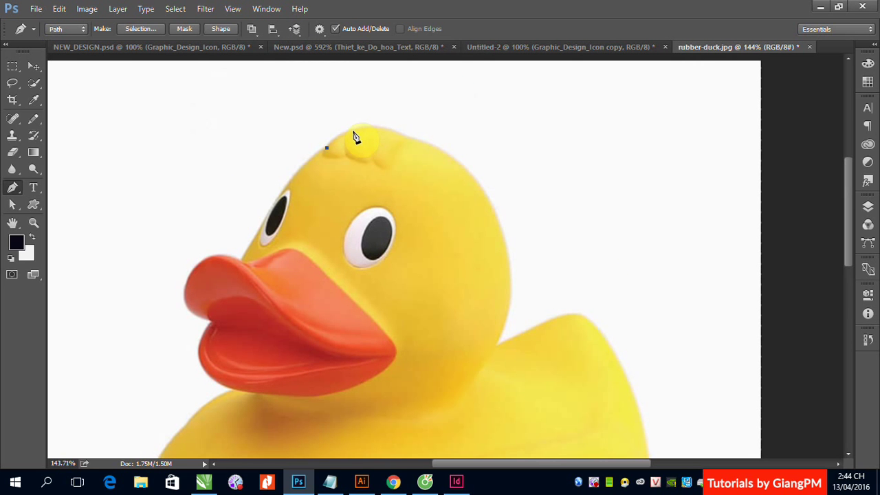
pyautogui.click(352, 130)
pyautogui.moveTo(364, 135)
pyautogui.mouseDown()
pyautogui.moveTo(378, 140)
pyautogui.moveTo(379, 130)
pyautogui.mouseUp()
pyautogui.moveTo(377, 129); pyautogui.dragTo(378, 126)
pyautogui.moveTo(359, 127); pyautogui.dragTo(359, 124)
pyautogui.moveTo(409, 137); pyautogui.dragTo(436, 156)
pyautogui.moveTo(435, 155); pyautogui.dragTo(440, 140)
pyautogui.click(459, 146)
# Curve the path down the back of the head, past the neck, onto the duck's back
pyautogui.moveTo(512, 282); pyautogui.dragTo(510, 358)
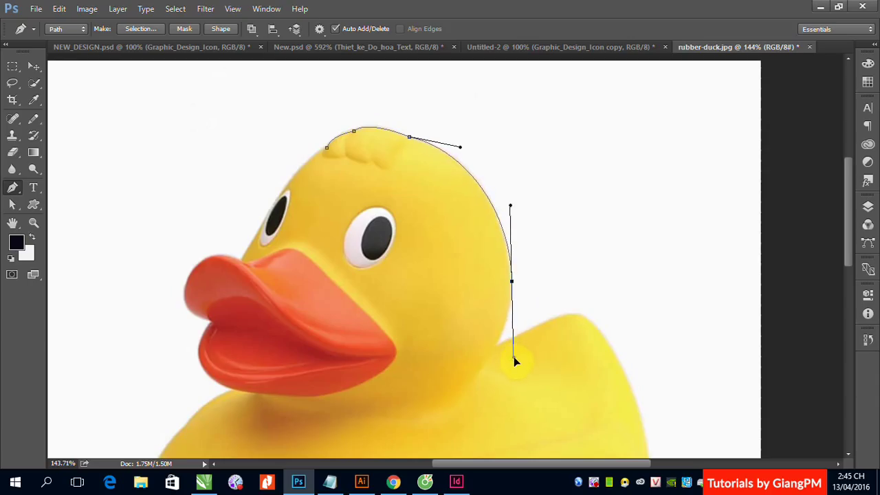
pyautogui.moveTo(510, 356)
pyautogui.mouseDown()
pyautogui.moveTo(518, 369)
pyautogui.moveTo(512, 313)
pyautogui.mouseUp()
pyautogui.click(496, 347)
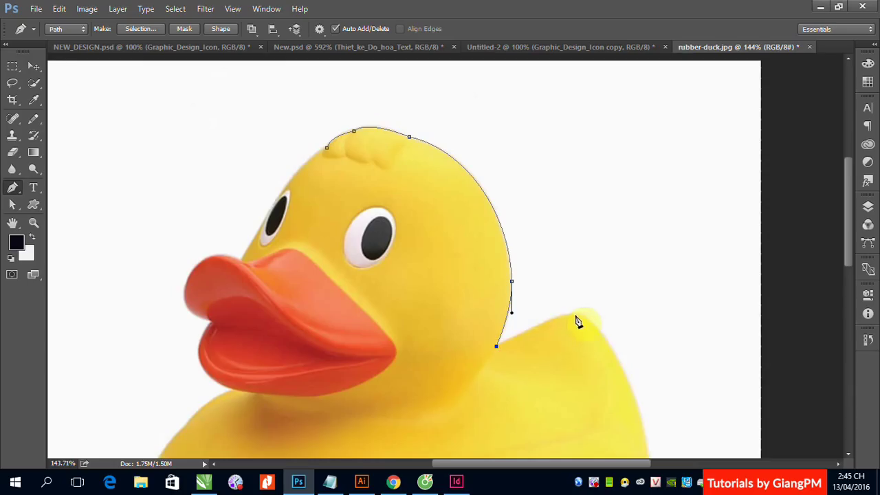
pyautogui.moveTo(581, 316)
pyautogui.mouseDown()
pyautogui.moveTo(596, 331)
pyautogui.moveTo(600, 324)
pyautogui.mouseUp()
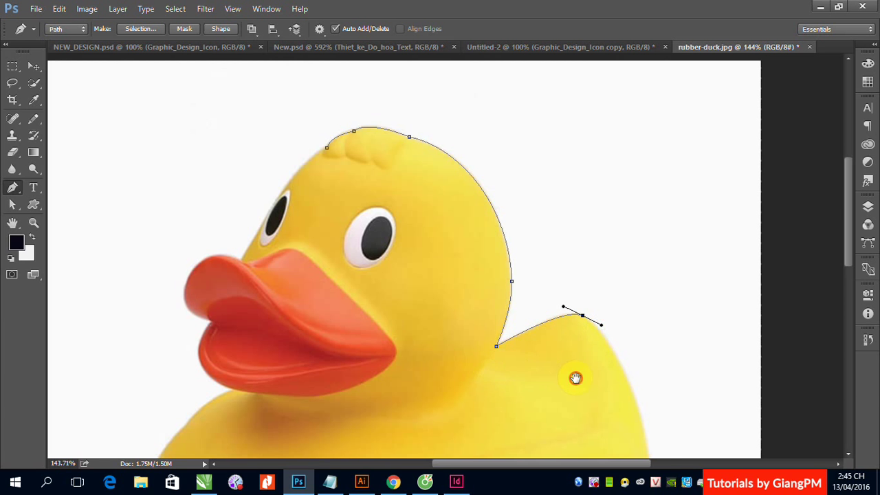
pyautogui.moveTo(575, 377); pyautogui.dragTo(494, 190)
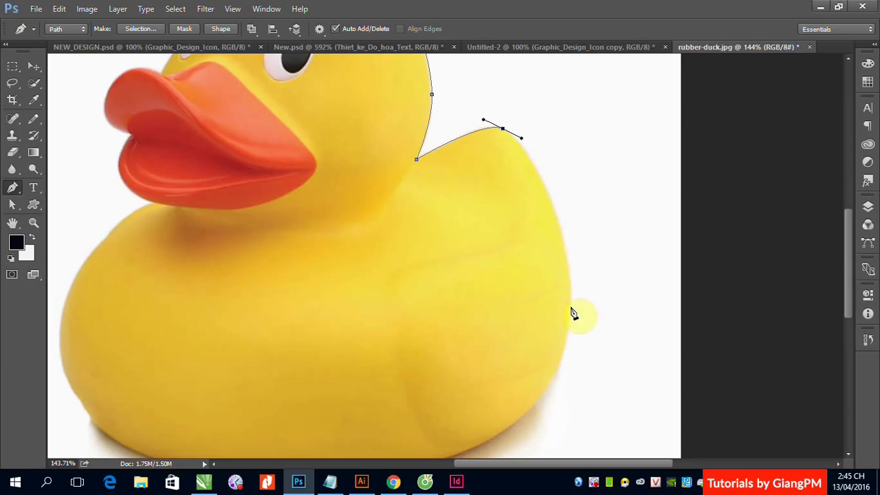
# Add curved anchors down the duck's rear edge and along its bottom
pyautogui.moveTo(571, 307)
pyautogui.mouseDown()
pyautogui.moveTo(568, 427)
pyautogui.moveTo(570, 406)
pyautogui.mouseUp()
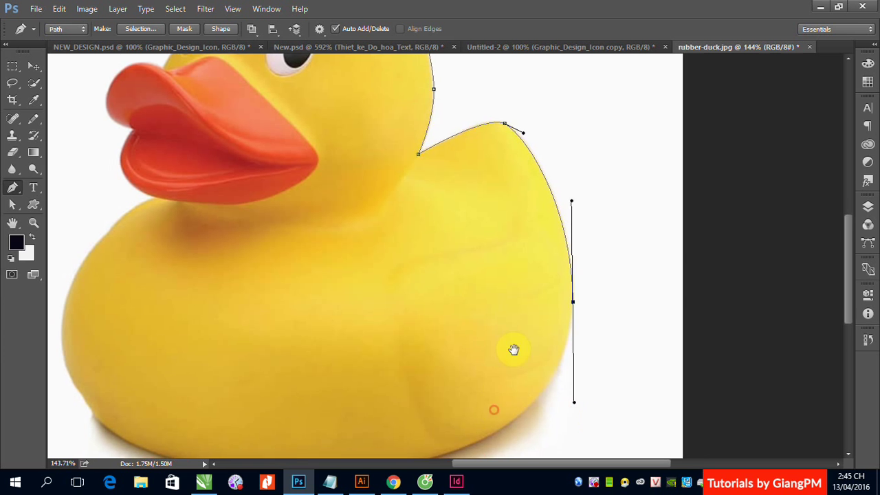
pyautogui.scroll(-3, 515, 348)
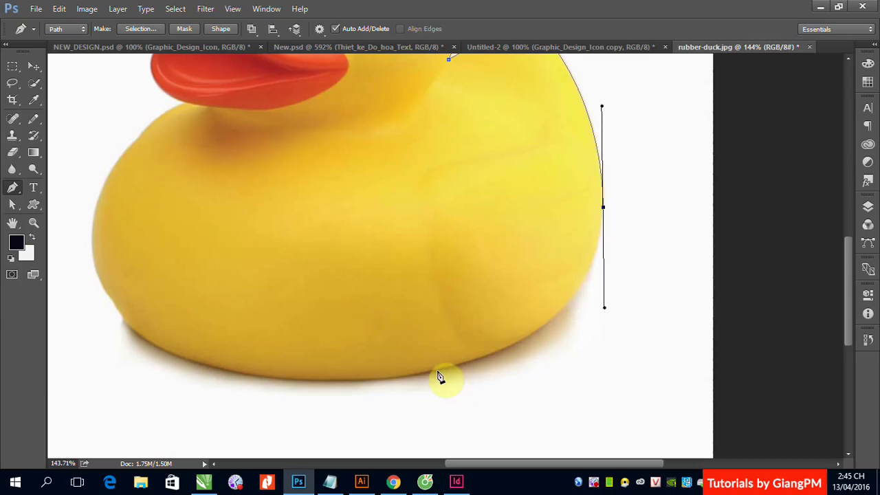
pyautogui.moveTo(437, 371); pyautogui.dragTo(363, 390)
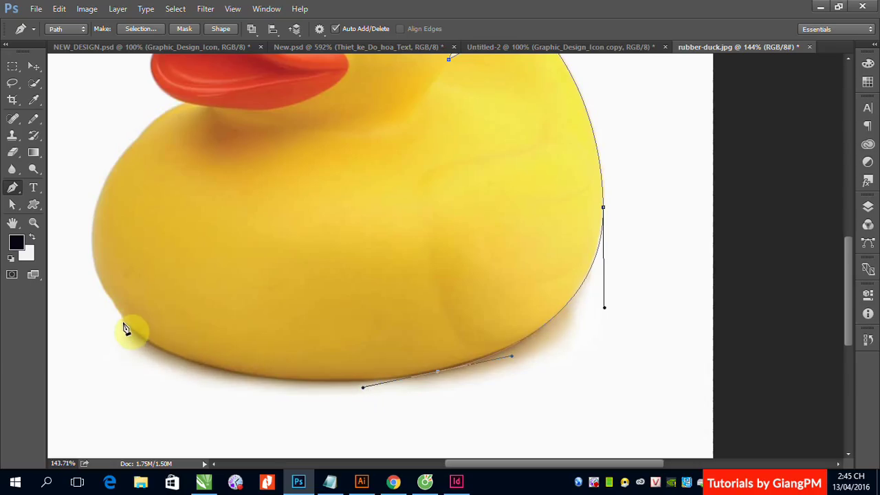
pyautogui.moveTo(125, 321)
pyautogui.mouseDown()
pyautogui.moveTo(50, 257)
pyautogui.moveTo(119, 318)
pyautogui.mouseUp()
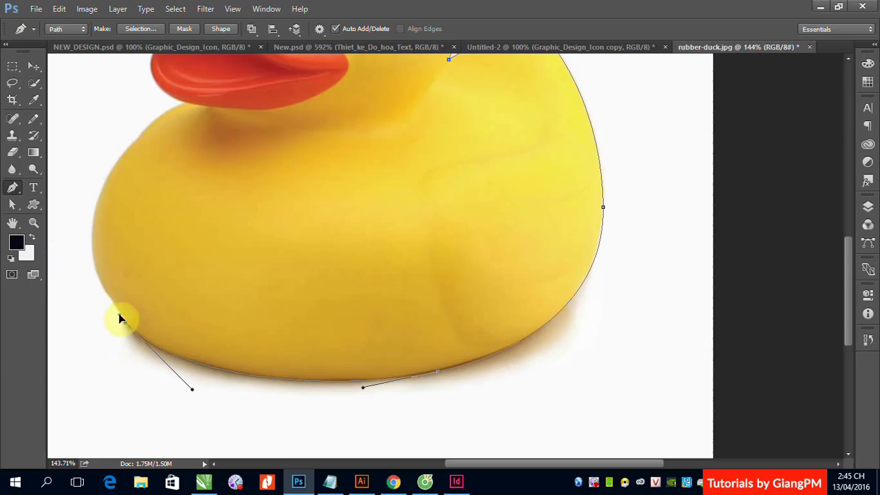
pyautogui.click(119, 317)
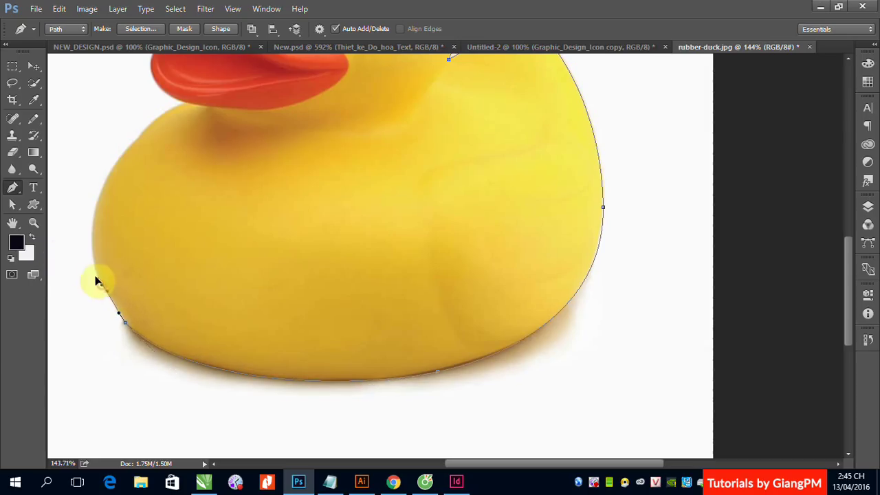
# Curve the path up the front of the body and chest to just under the beak
pyautogui.click(94, 274)
pyautogui.moveTo(139, 203); pyautogui.dragTo(158, 276)
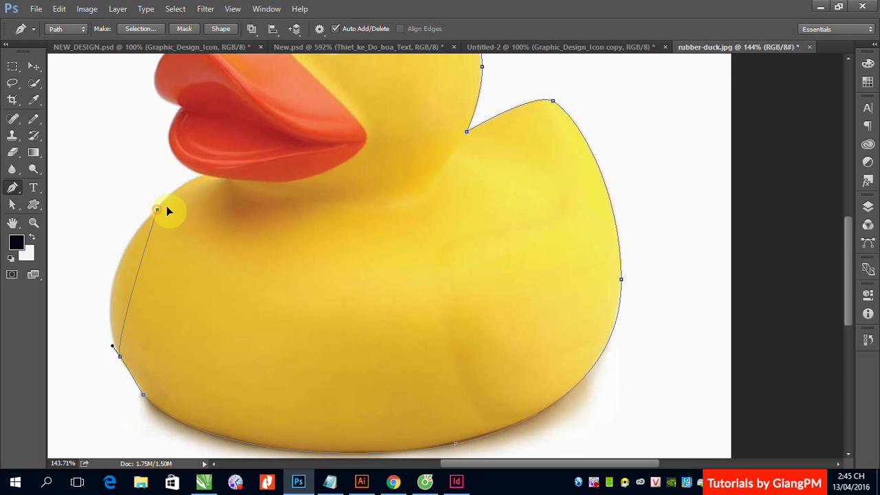
pyautogui.moveTo(157, 208)
pyautogui.mouseDown()
pyautogui.moveTo(227, 143)
pyautogui.moveTo(222, 151)
pyautogui.mouseUp()
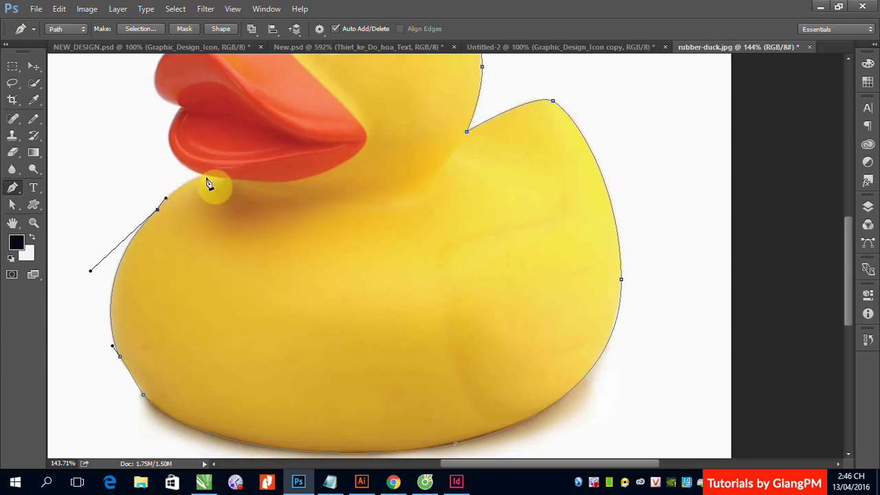
pyautogui.moveTo(204, 176); pyautogui.dragTo(210, 175)
pyautogui.click(180, 169)
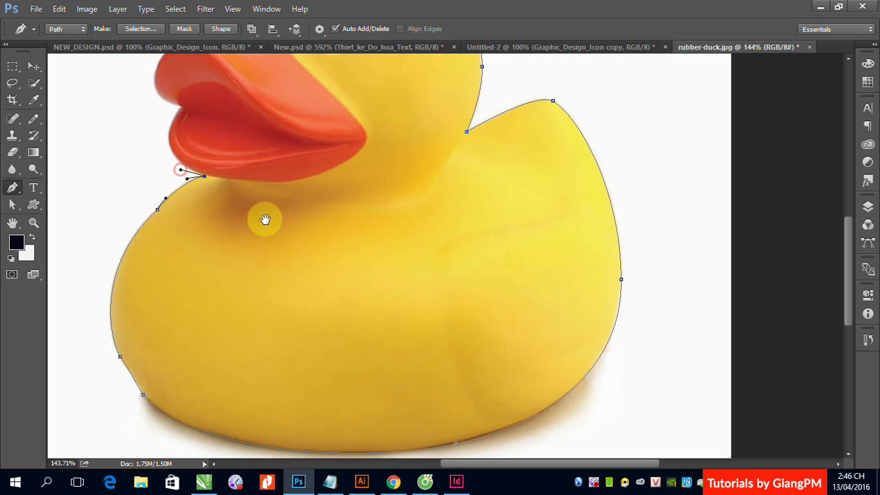
pyautogui.moveTo(264, 219); pyautogui.dragTo(328, 317)
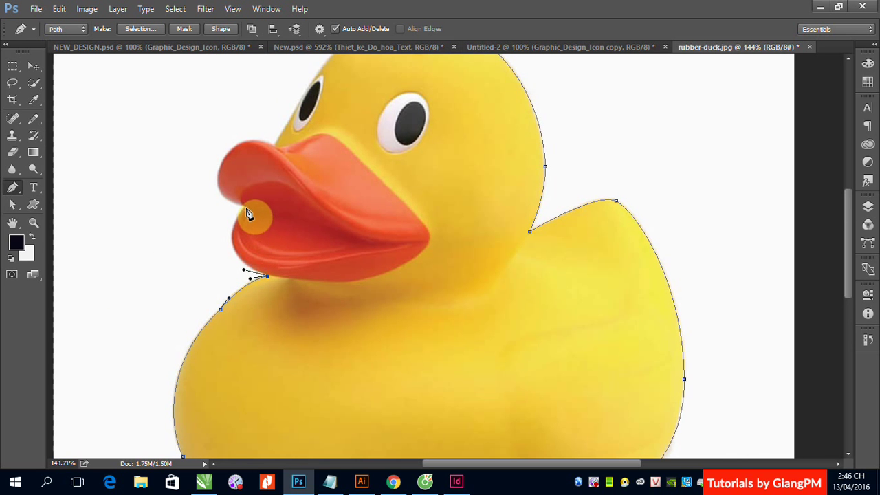
# Trace curved anchors under the beak, around its tip and over its top
pyautogui.moveTo(245, 207); pyautogui.dragTo(276, 177)
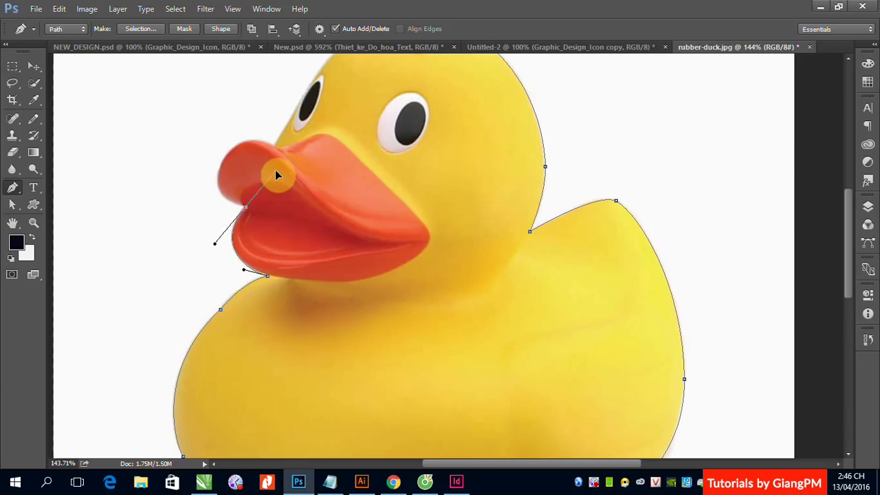
pyautogui.moveTo(275, 174); pyautogui.dragTo(221, 202)
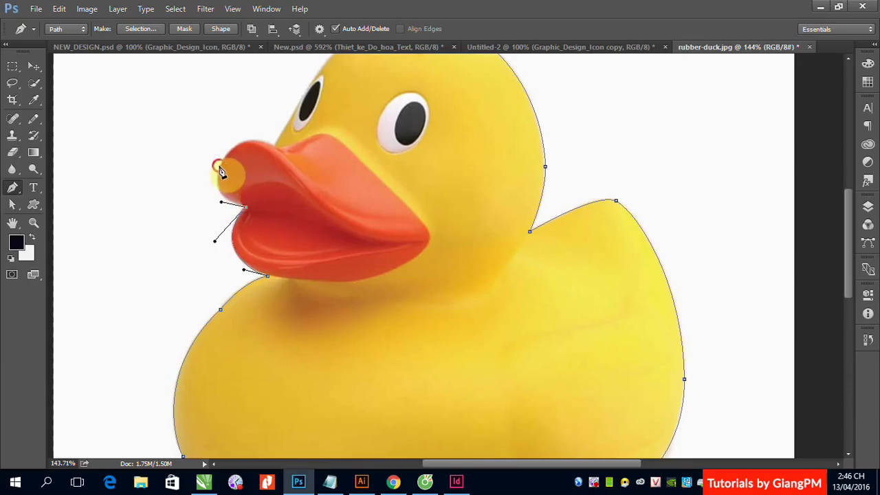
pyautogui.moveTo(218, 168); pyautogui.dragTo(226, 147)
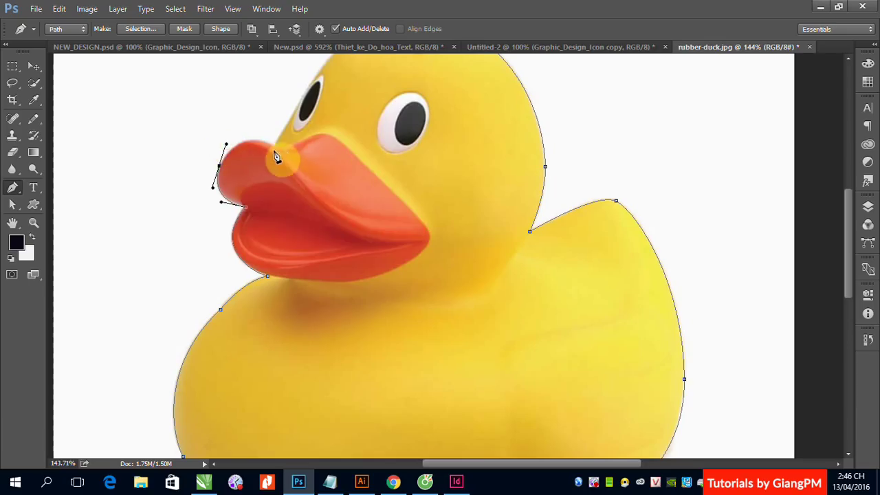
pyautogui.moveTo(276, 147); pyautogui.dragTo(281, 159)
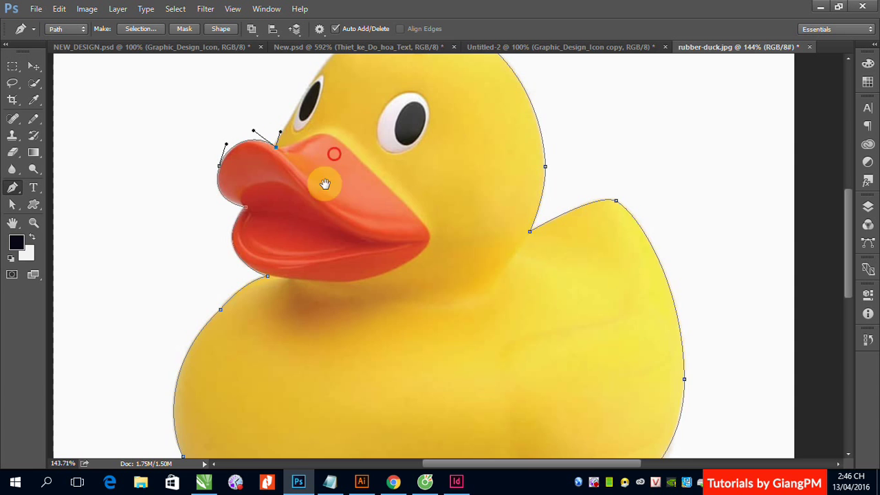
pyautogui.moveTo(326, 183); pyautogui.dragTo(310, 255)
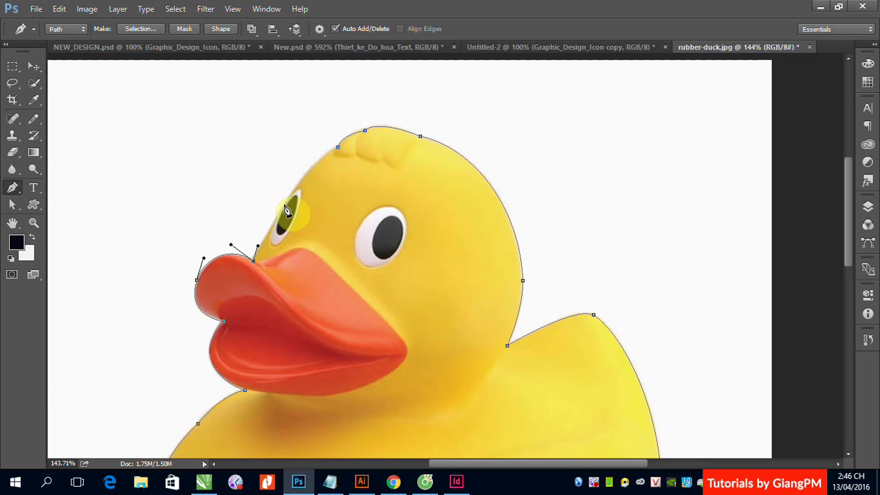
# Add forehead anchors, close the path at the starting point, and zoom out
pyautogui.moveTo(283, 204); pyautogui.dragTo(295, 192)
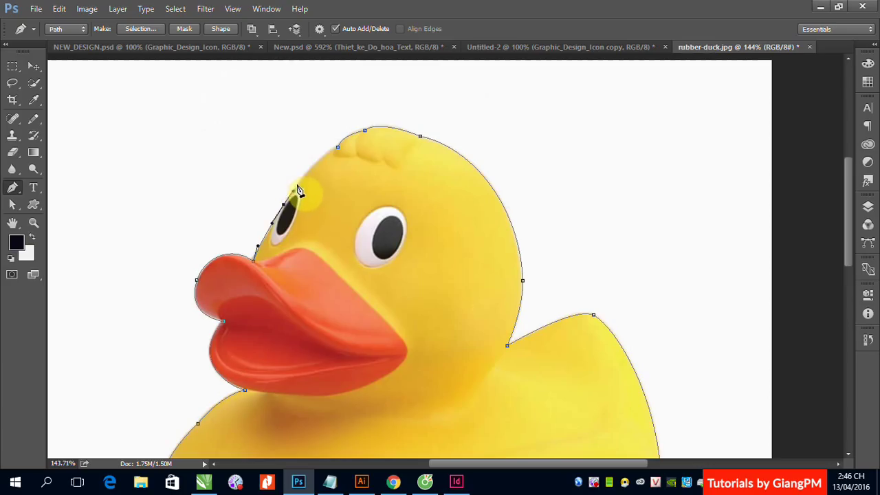
pyautogui.click(297, 184)
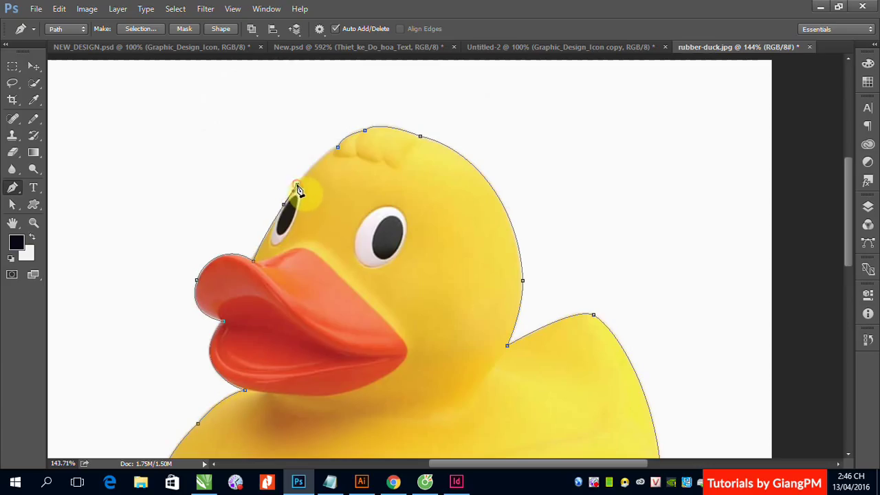
pyautogui.click(338, 150)
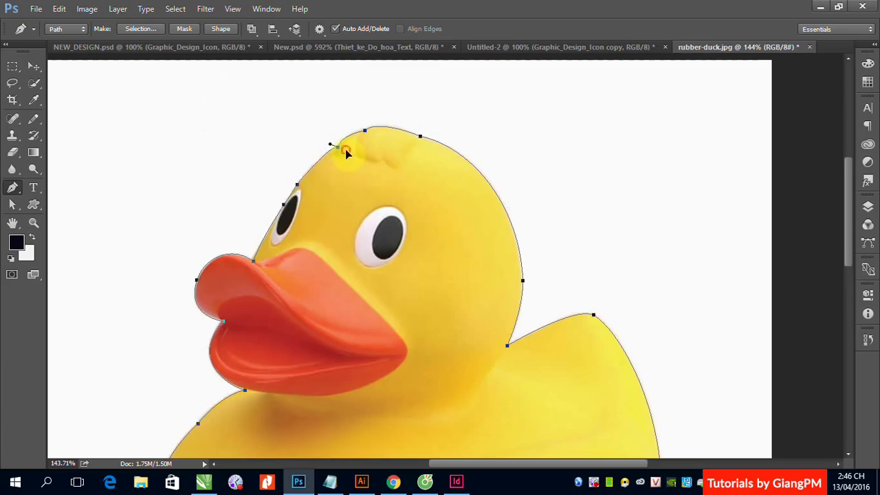
pyautogui.hotkey('ctrl', '-')
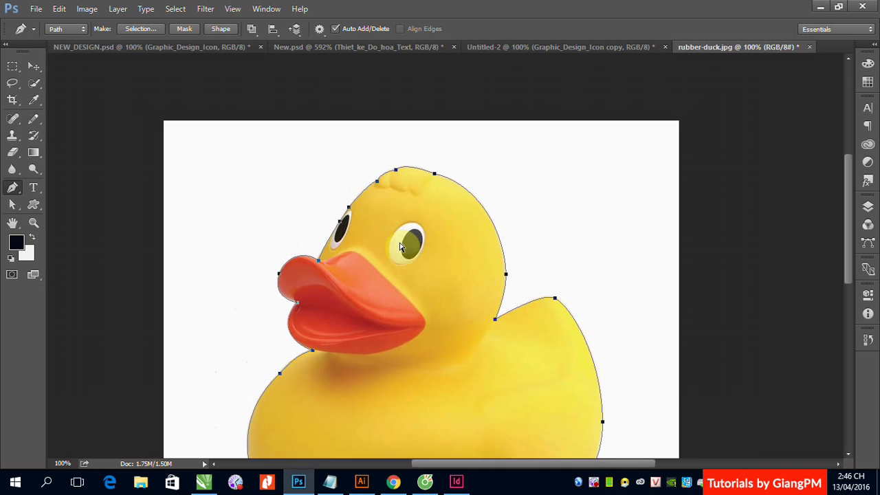
# Zoom out further and display the duck's traced Work Path in the Paths list
pyautogui.hotkey('ctrl', '-')
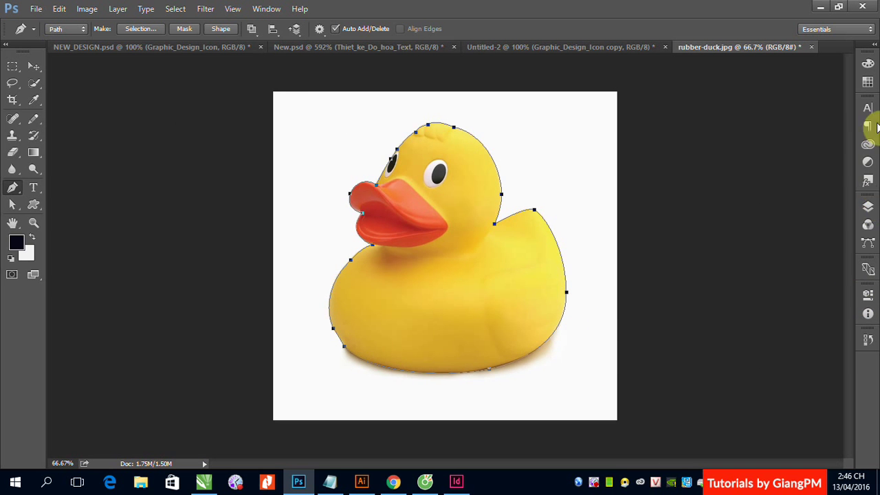
pyautogui.click(867, 242)
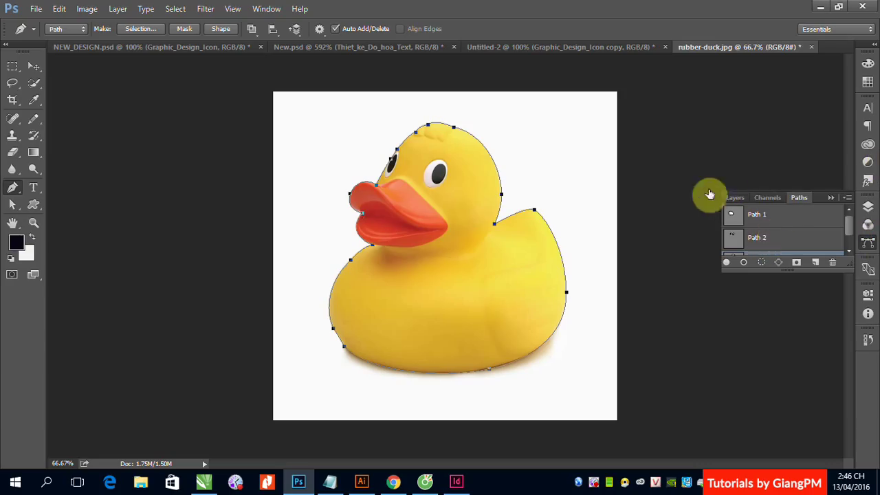
pyautogui.click(732, 224)
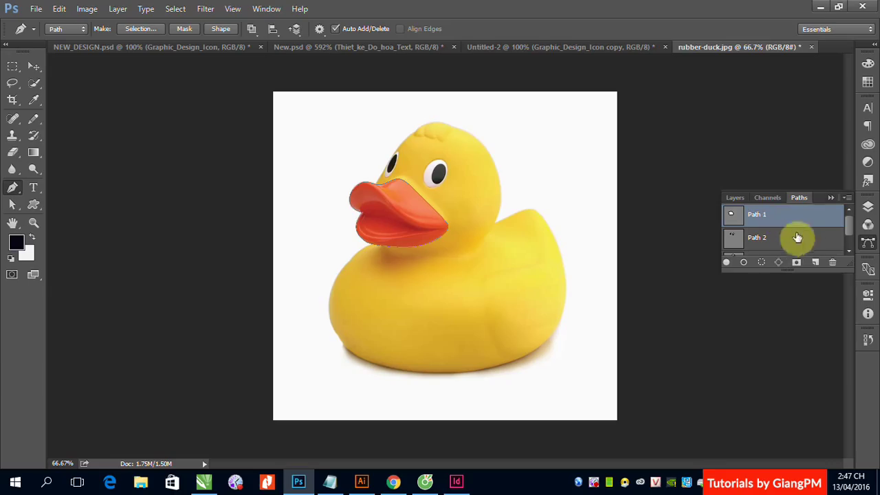
pyautogui.moveTo(848, 269); pyautogui.dragTo(847, 321)
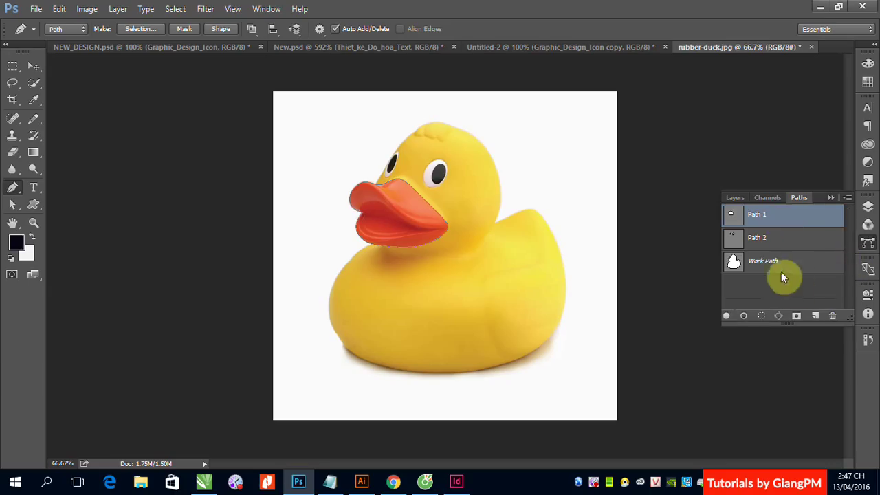
pyautogui.click(776, 261)
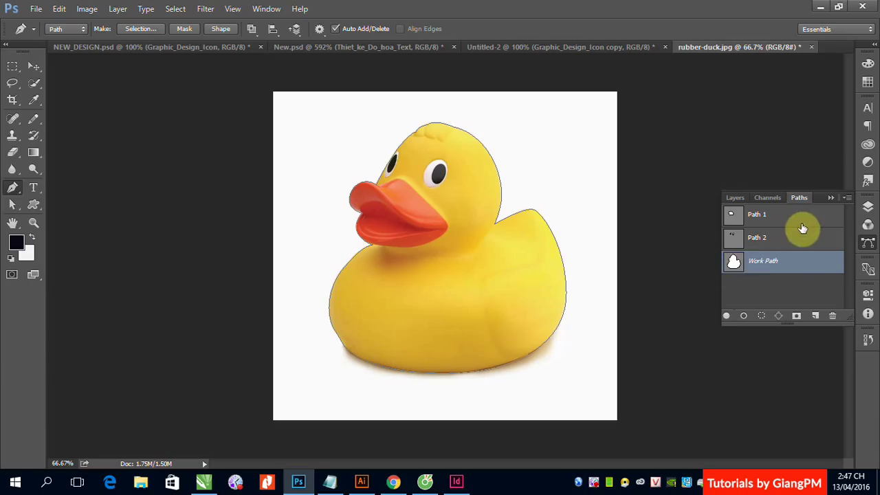
# Open the Save Path dialog for Work Path, then cancel without saving
pyautogui.doubleClick(760, 265)
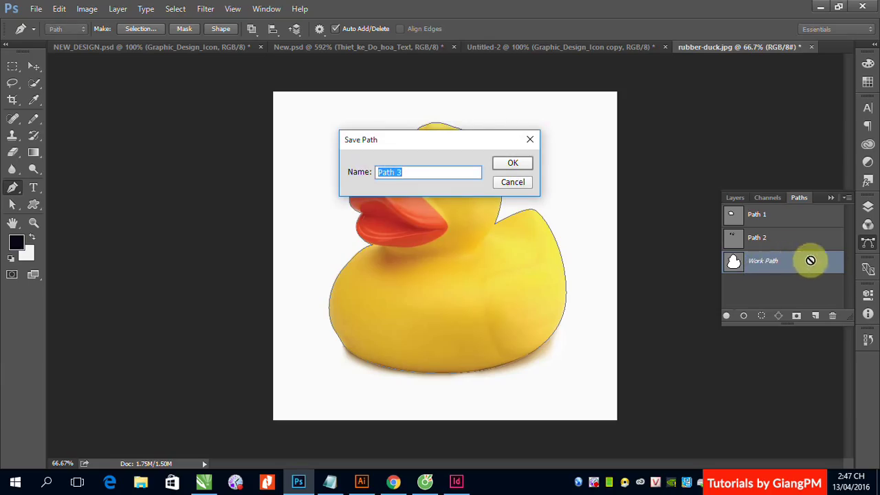
pyautogui.click(830, 197)
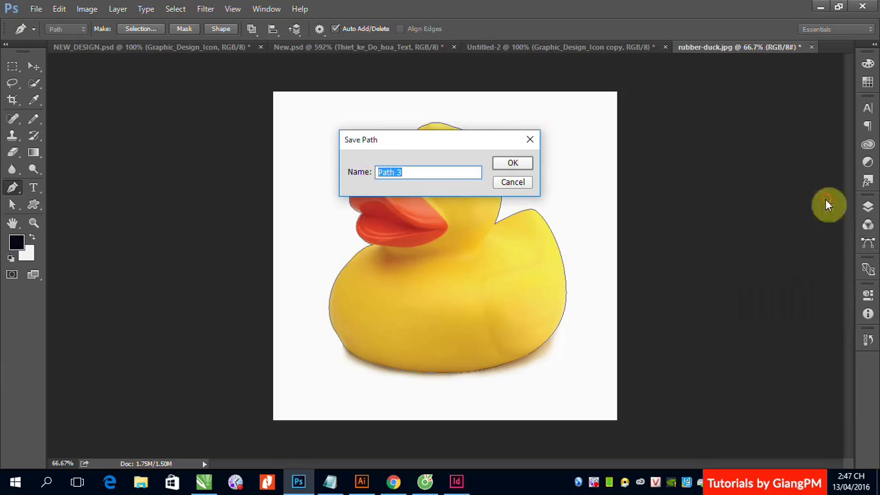
pyautogui.click(532, 140)
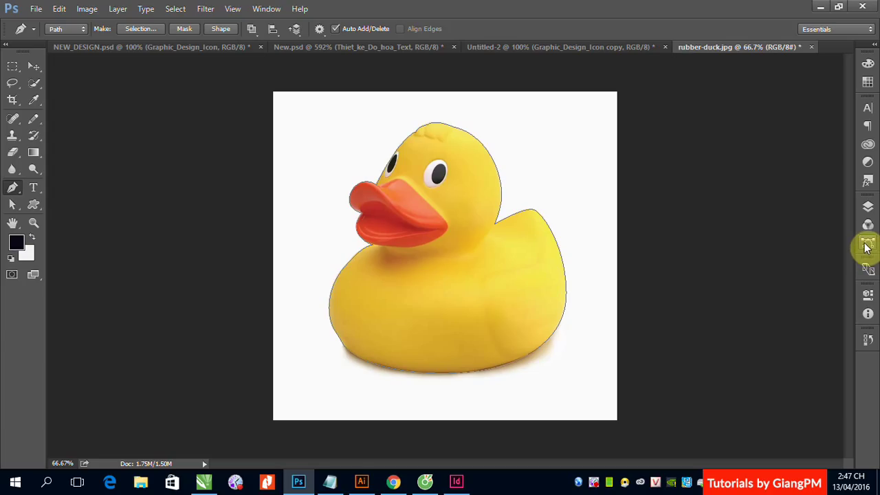
# Drag Path 2 and Path 1 to the Paths panel trash, leaving only Work Path
pyautogui.click(268, 12)
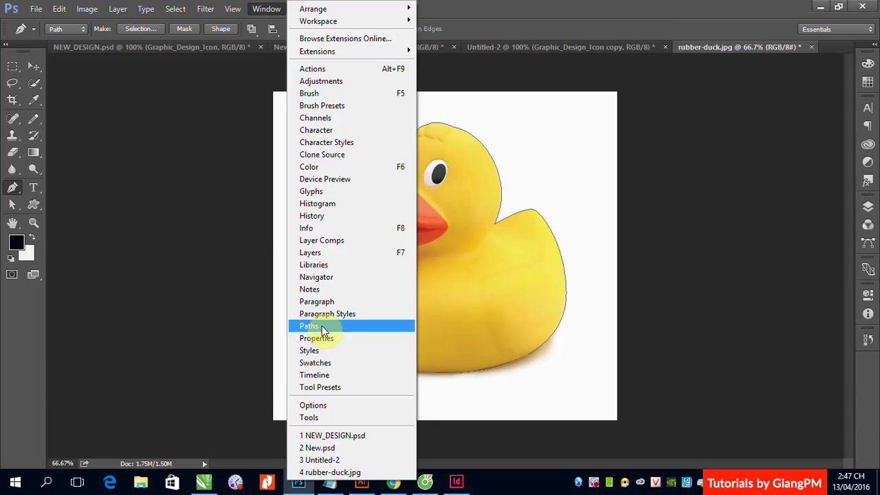
pyautogui.click(656, 15)
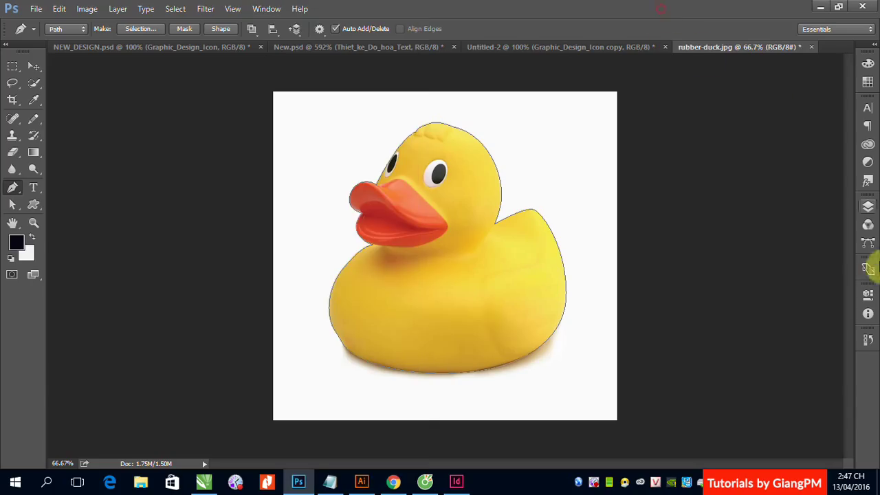
pyautogui.click(867, 242)
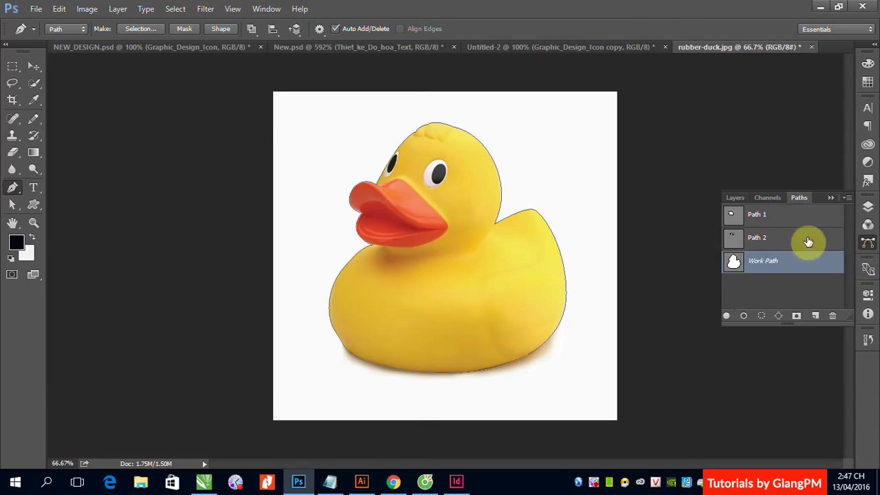
pyautogui.moveTo(822, 238); pyautogui.dragTo(832, 315)
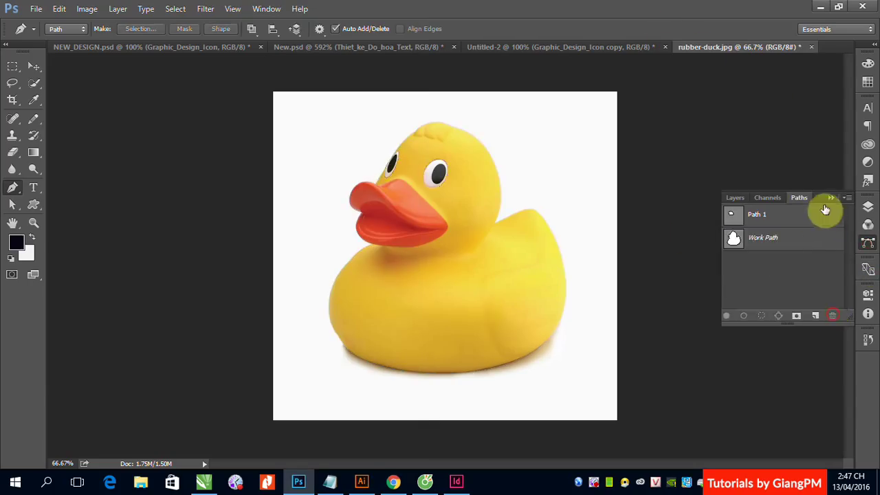
pyautogui.moveTo(824, 217); pyautogui.dragTo(838, 316)
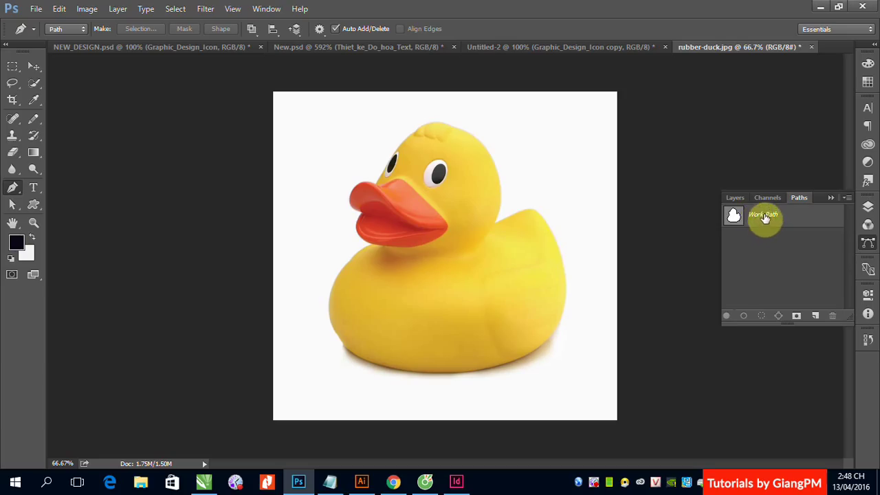
# Save Work Path as Path 1 and open its Clipping Path dialog from the panel menu
pyautogui.doubleClick(766, 217)
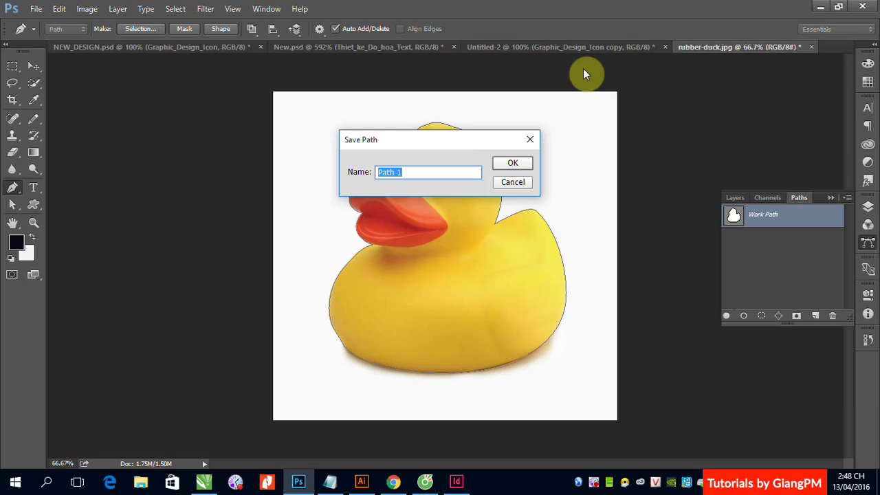
pyautogui.click(516, 167)
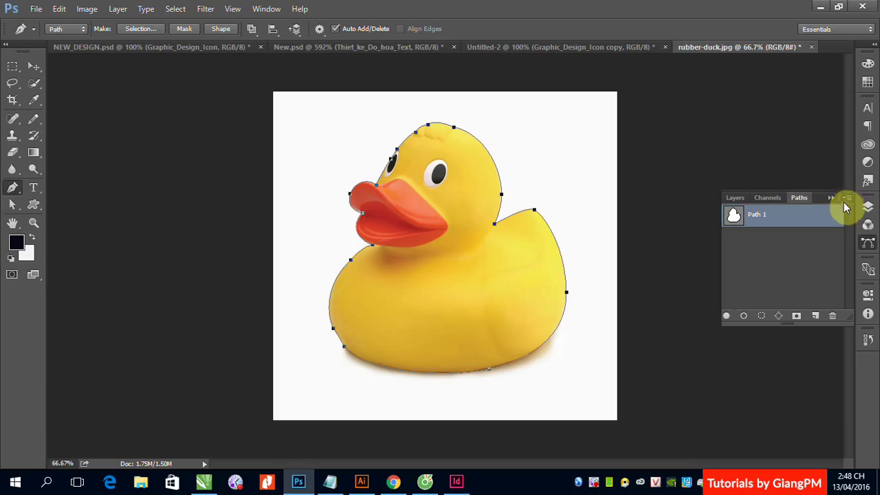
pyautogui.click(847, 199)
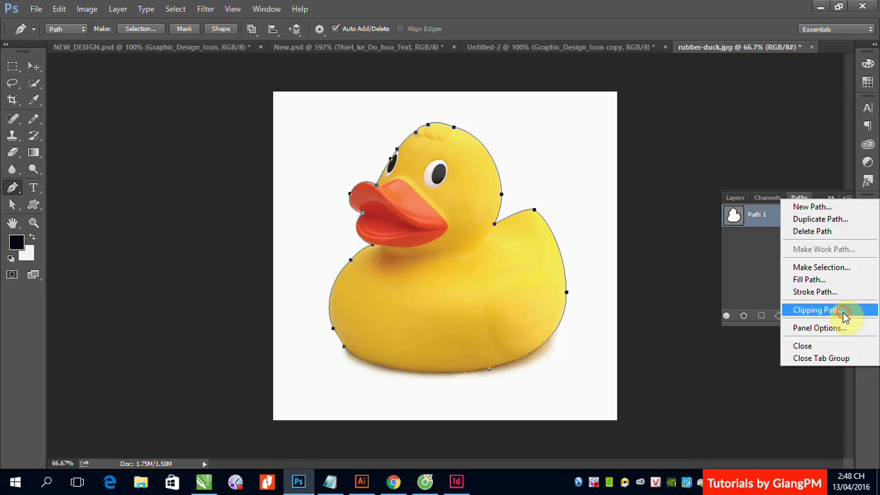
pyautogui.click(842, 311)
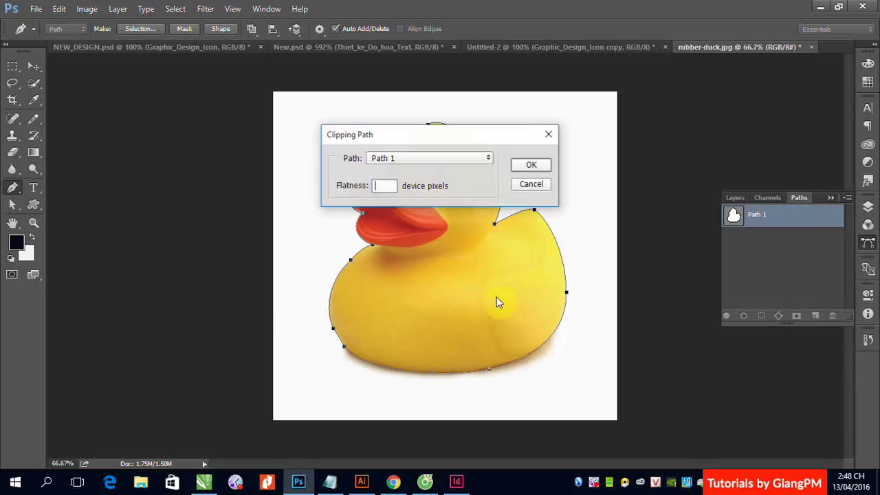
# Confirm Path 1 as the clipping path, then close rubber-duck.jpg, saving changes
pyautogui.click(527, 165)
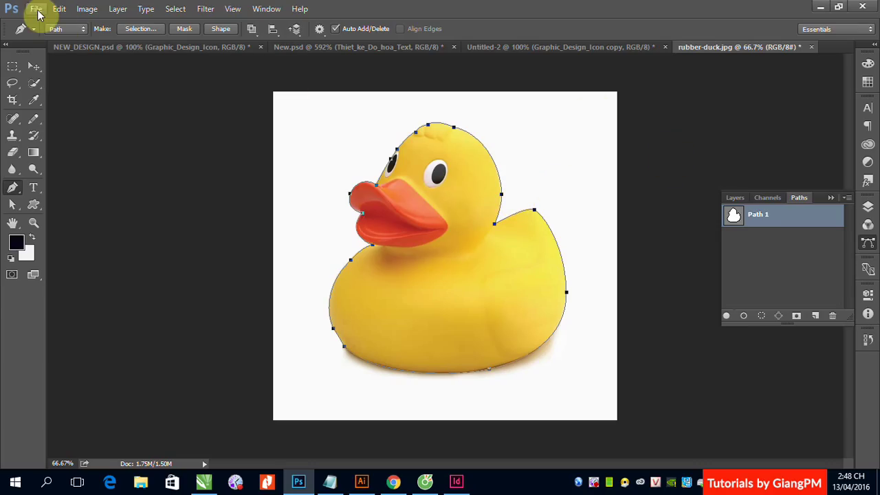
pyautogui.click(810, 47)
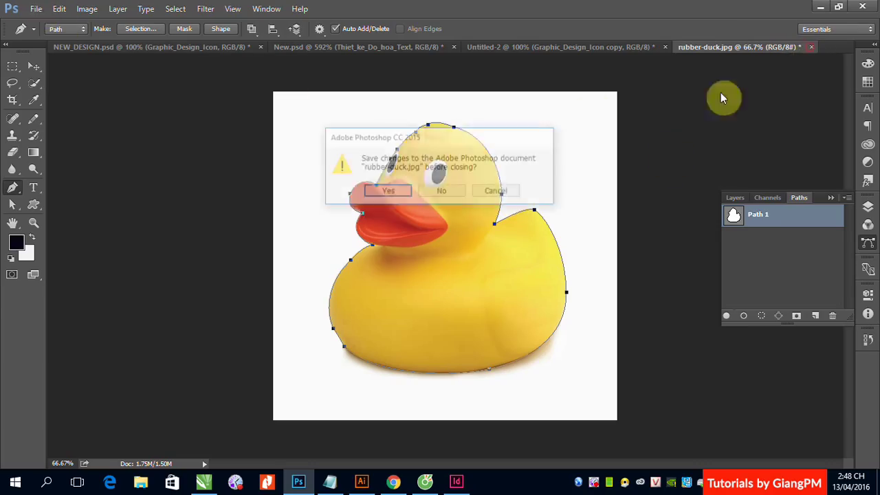
pyautogui.click(388, 192)
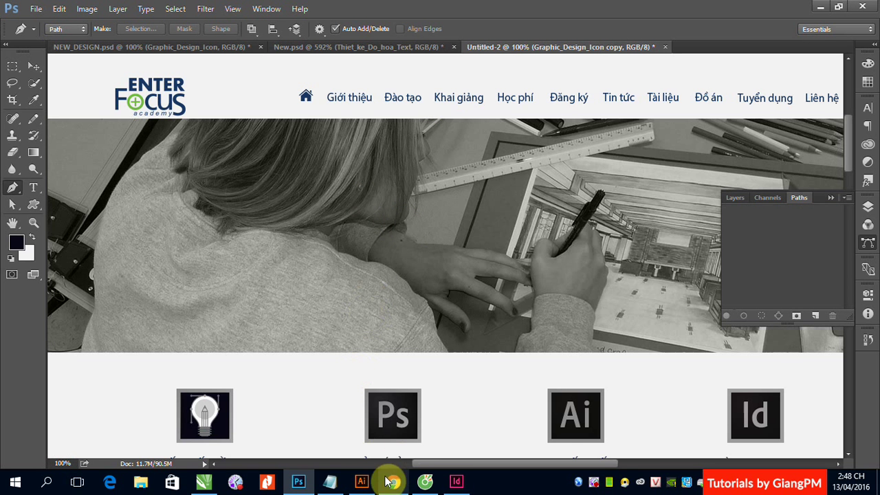
# Move the banana image and its outline to the left pasteboard and reposition the text frame
pyautogui.click(457, 481)
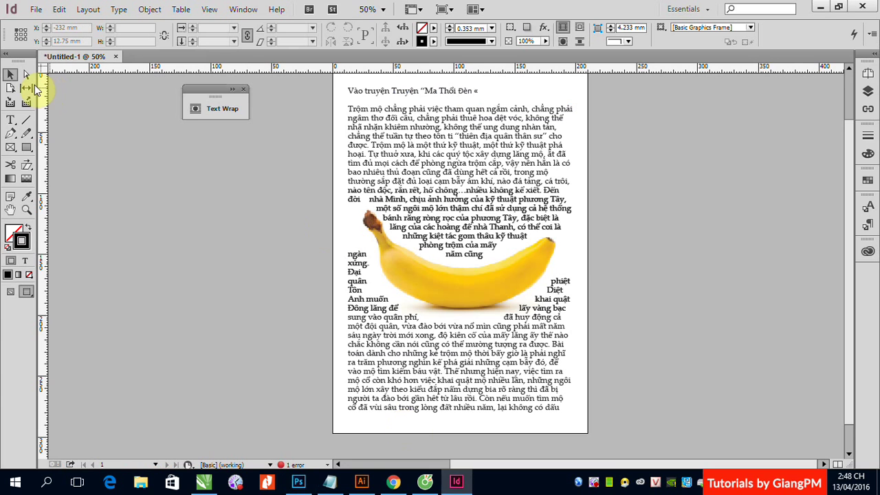
pyautogui.click(543, 256)
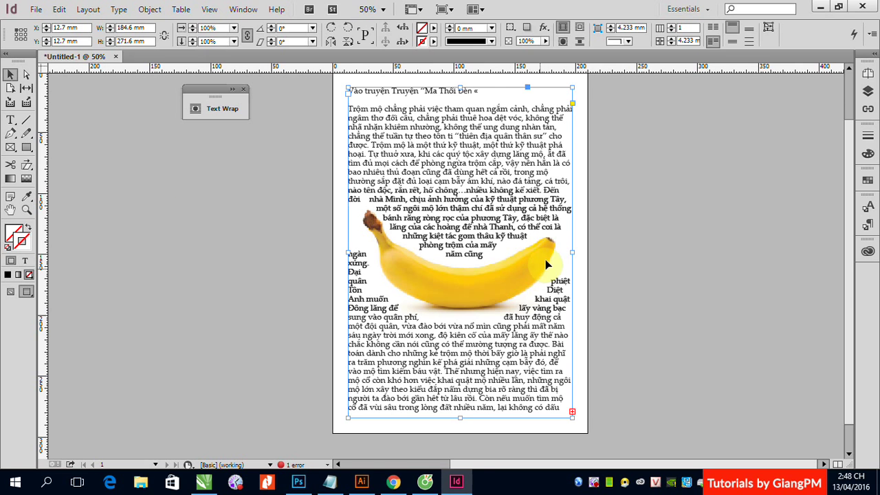
pyautogui.moveTo(357, 221); pyautogui.dragTo(534, 221)
pyautogui.moveTo(403, 288); pyautogui.dragTo(135, 274)
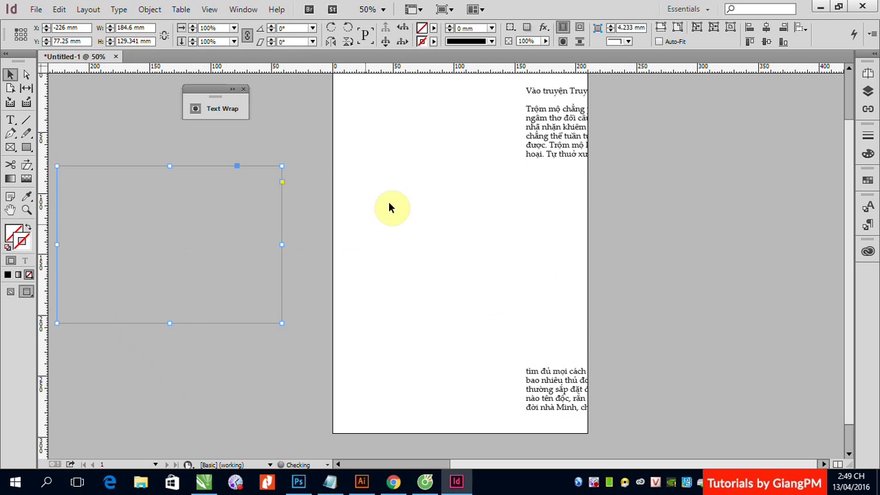
pyautogui.moveTo(410, 198); pyautogui.dragTo(421, 297)
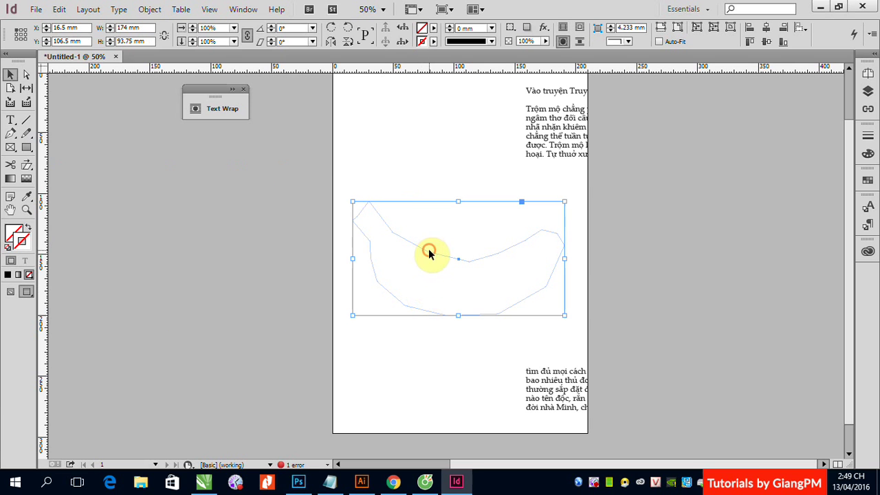
pyautogui.moveTo(428, 251); pyautogui.dragTo(177, 255)
pyautogui.moveTo(452, 273); pyautogui.dragTo(155, 275)
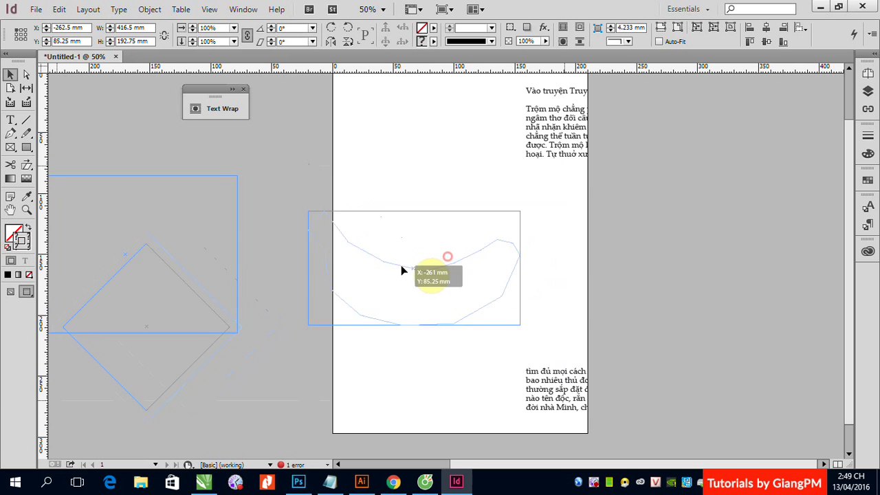
pyautogui.moveTo(530, 153); pyautogui.dragTo(364, 144)
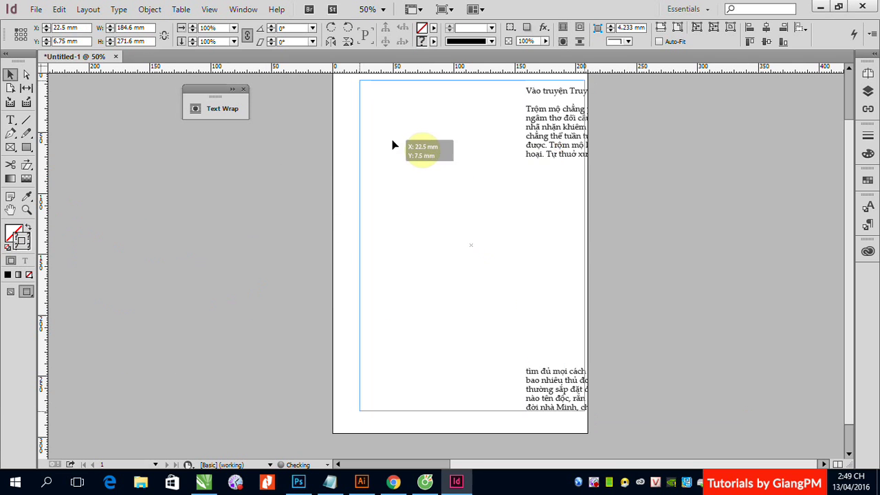
# Set View > Screen Mode to Normal to show frame edges, then deselect
pyautogui.click(208, 10)
pyautogui.moveTo(241, 203)
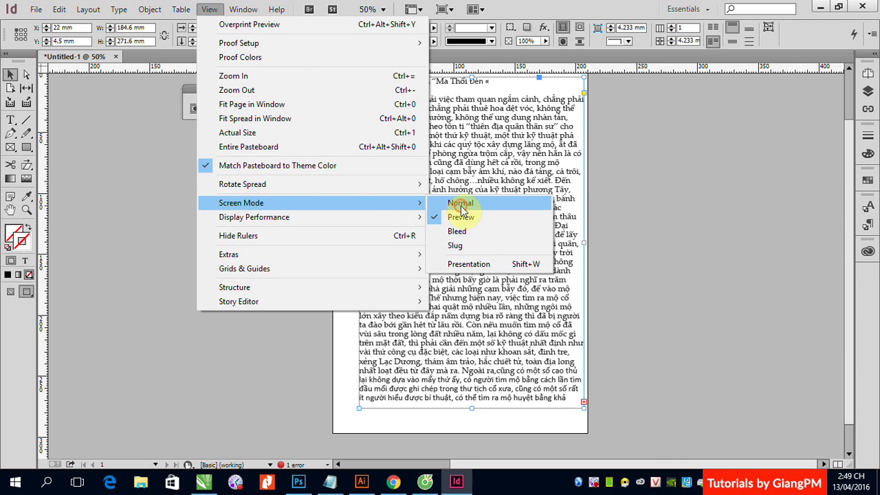
pyautogui.click(460, 203)
pyautogui.scroll(1, 481, 199)
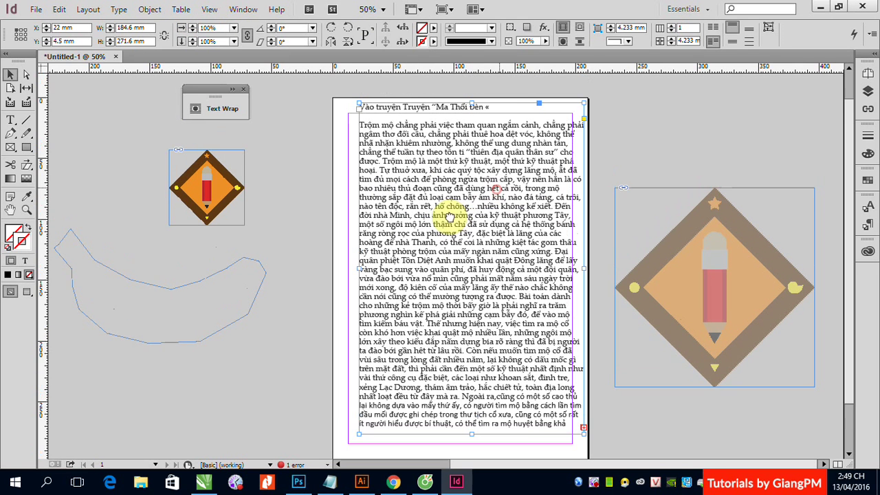
pyautogui.moveTo(452, 142); pyautogui.dragTo(439, 151)
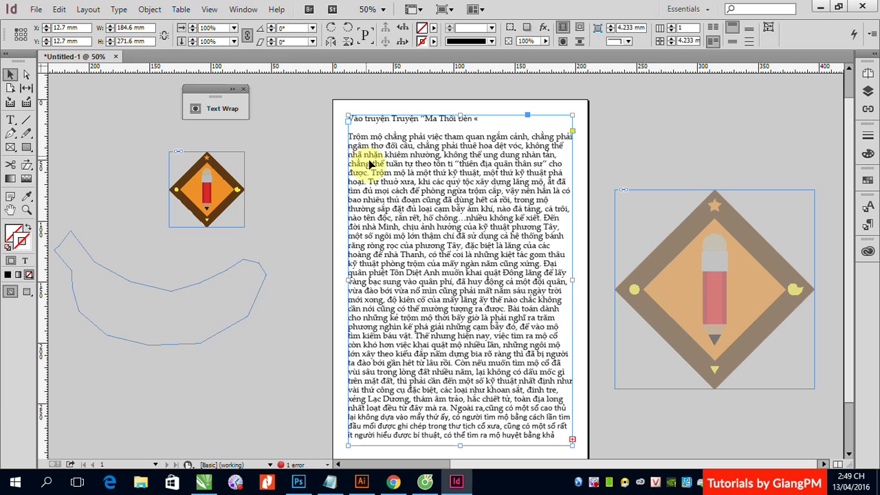
pyautogui.click(287, 131)
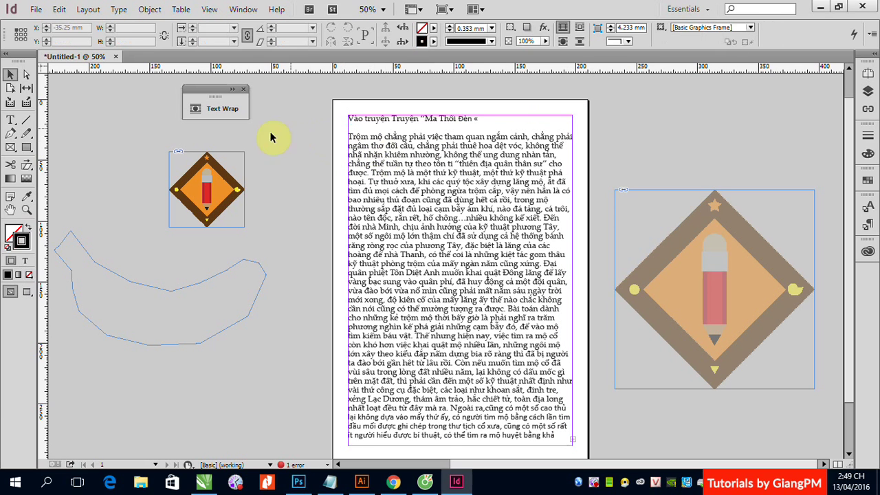
pyautogui.click(35, 10)
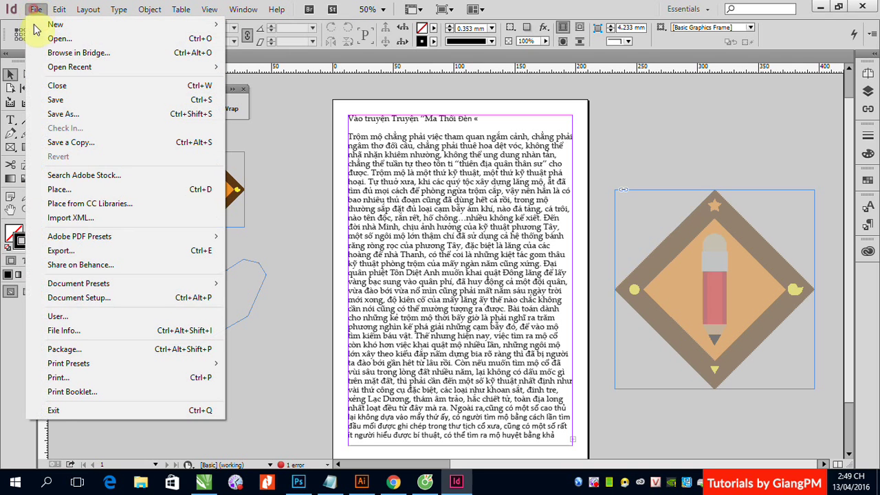
pyautogui.click(59, 189)
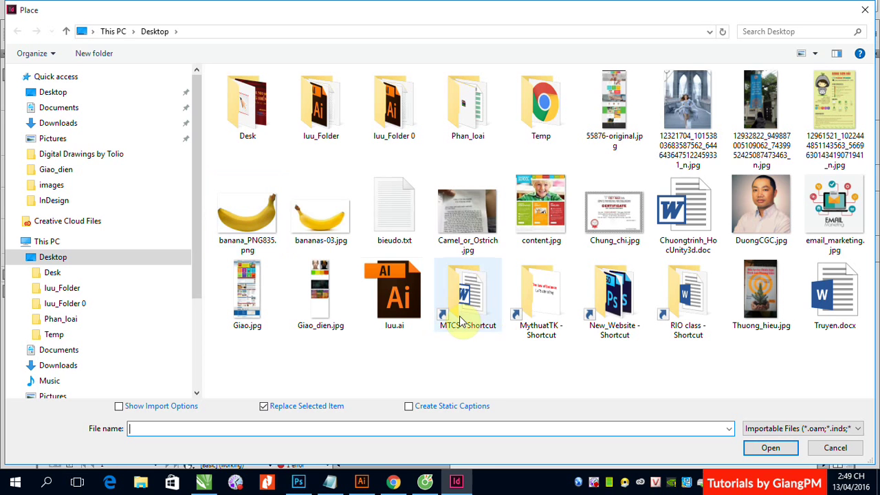
pyautogui.click(197, 322)
pyautogui.click(64, 329)
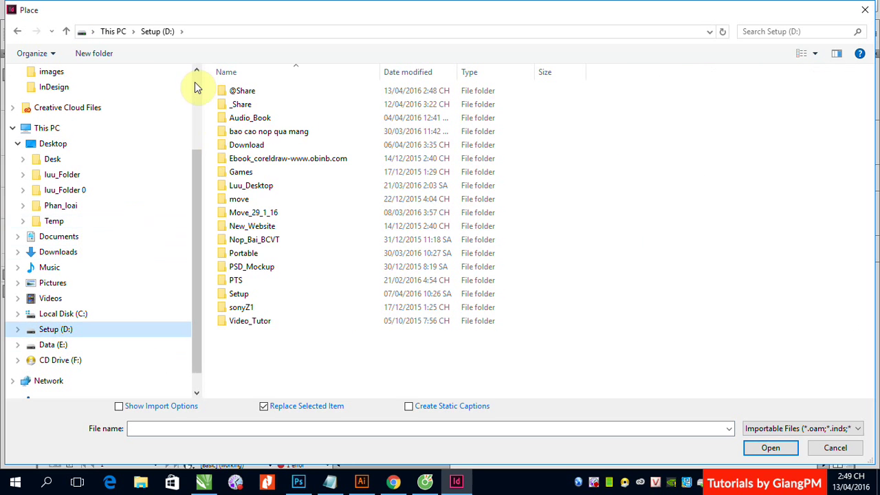
pyautogui.click(268, 93)
pyautogui.scroll(-4, 583, 241)
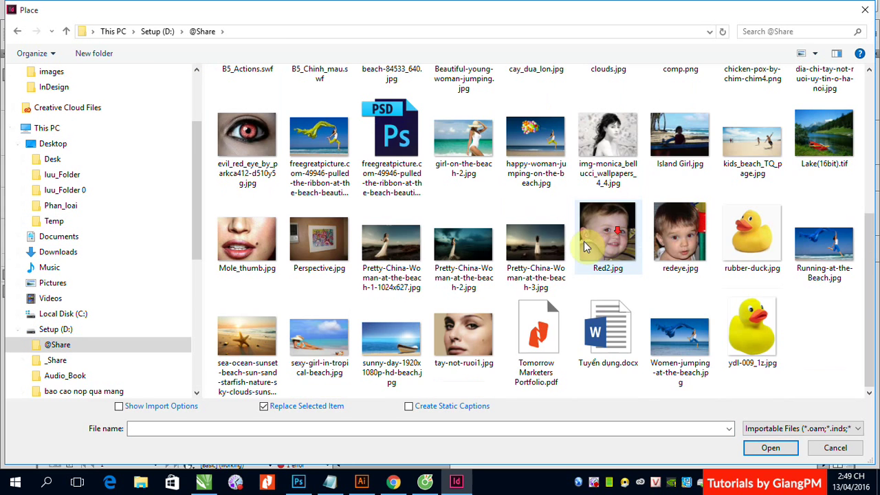
pyautogui.click(749, 239)
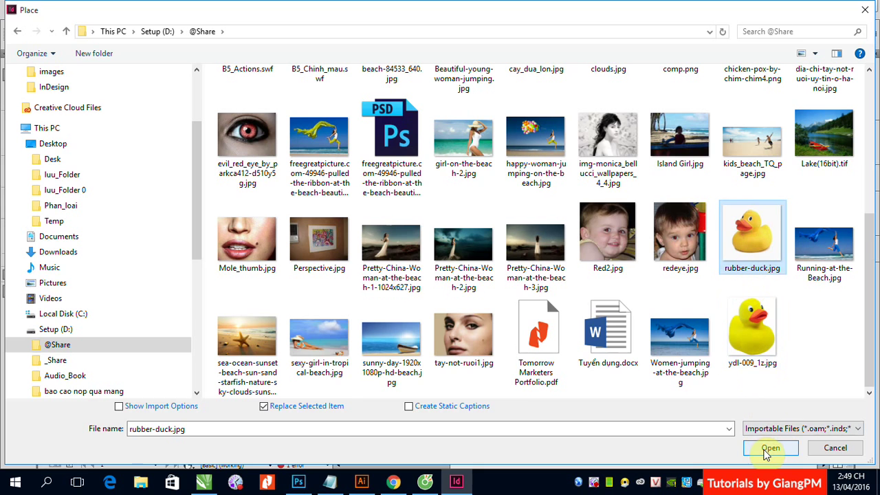
pyautogui.click(770, 447)
pyautogui.moveTo(400, 213)
pyautogui.mouseDown()
pyautogui.moveTo(356, 145)
pyautogui.moveTo(574, 354)
pyautogui.mouseUp()
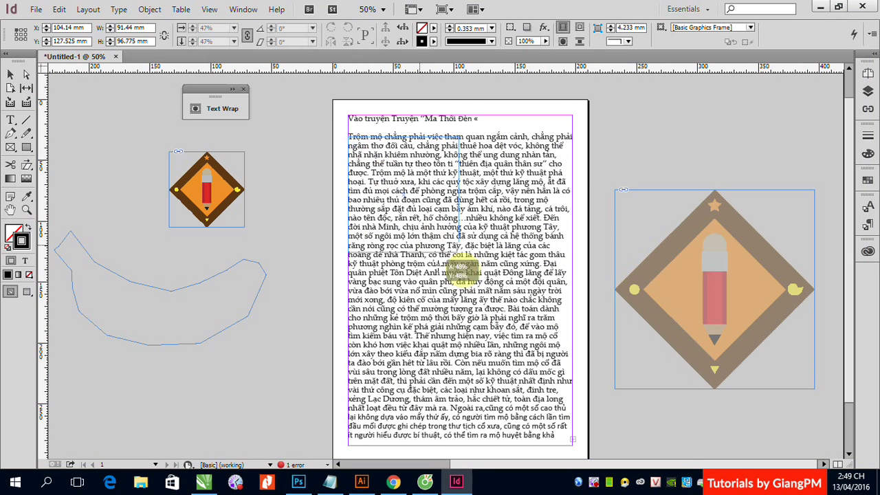
# Finish placing the duck frame over the text and apply Wrap Around Object Shape
pyautogui.moveTo(574, 354); pyautogui.dragTo(576, 378)
pyautogui.click(575, 377)
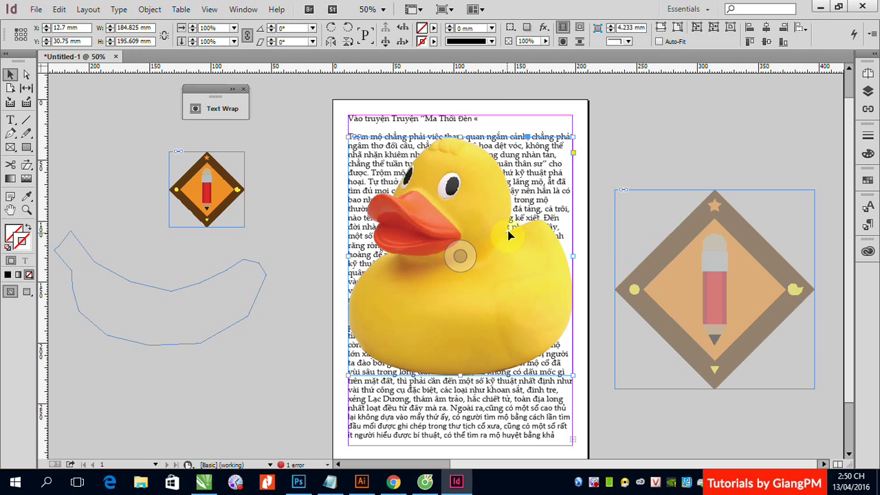
pyautogui.click(562, 41)
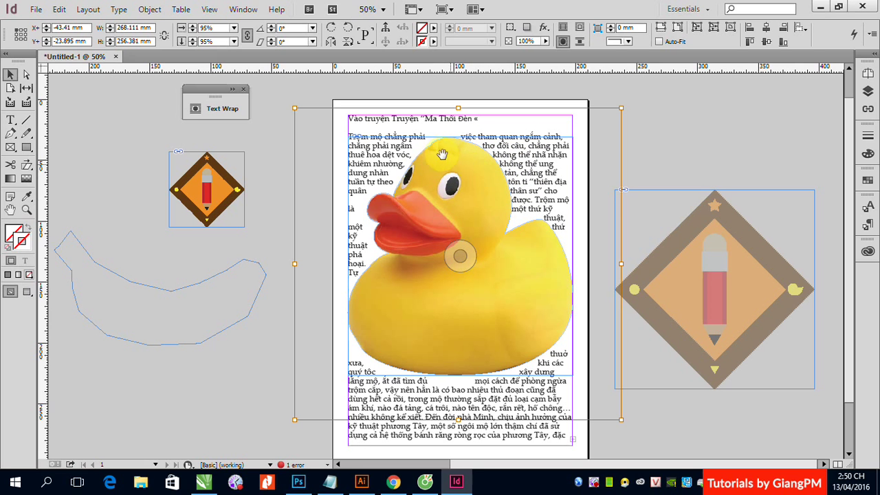
# Raise the duck's text wrap offset to 3 mm, then deselect the image
pyautogui.click(206, 109)
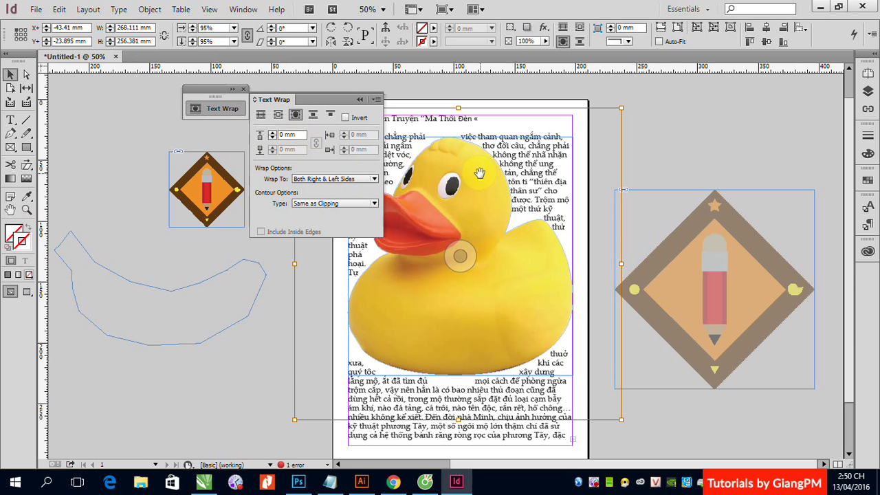
pyautogui.click(272, 134)
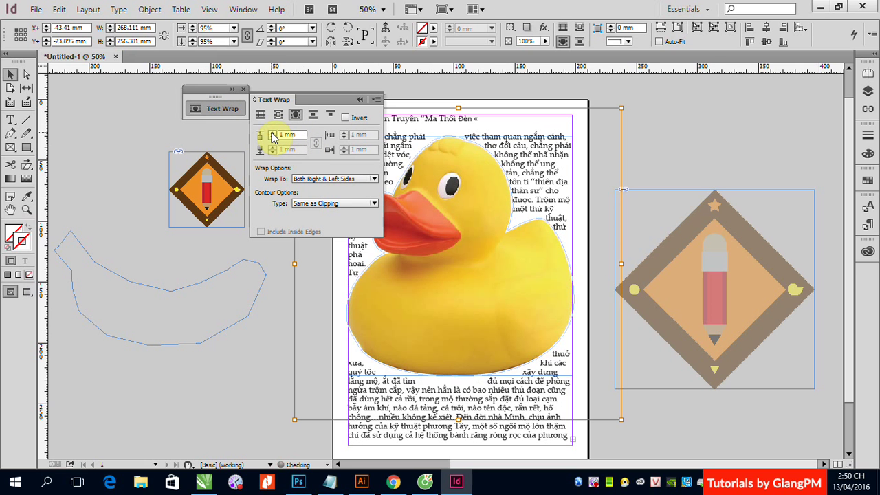
pyautogui.click(272, 134)
pyautogui.click(272, 134)
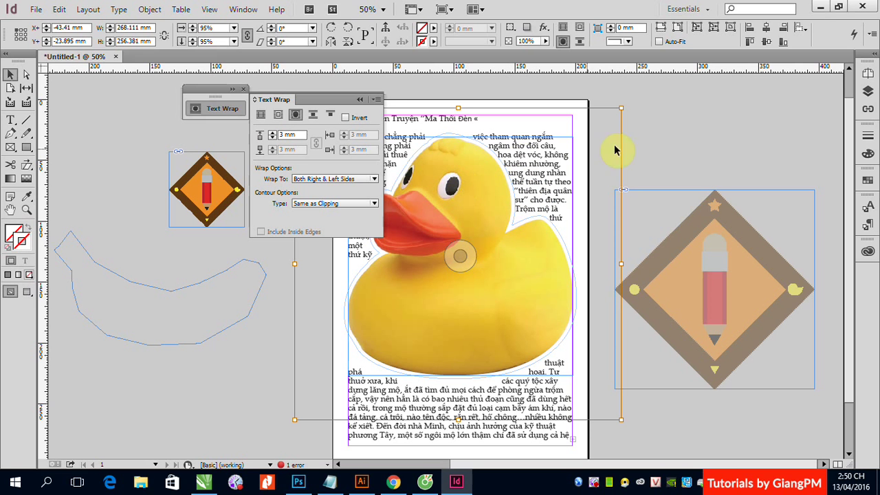
pyautogui.click(360, 99)
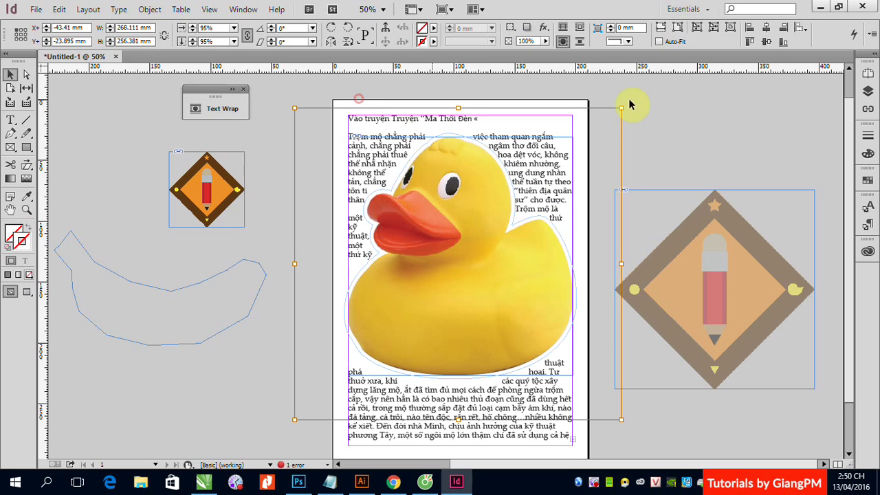
pyautogui.click(737, 107)
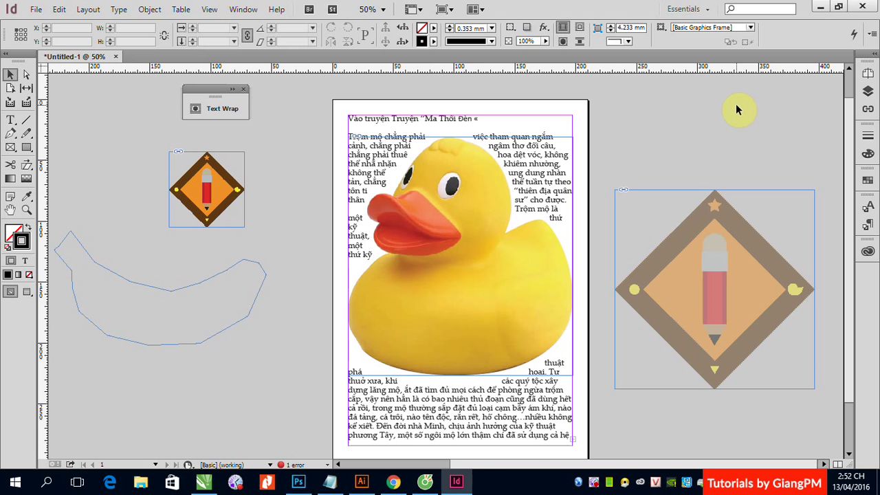
# Switch to the Pen tool, ready to trace a freeform outline
pyautogui.click(14, 134)
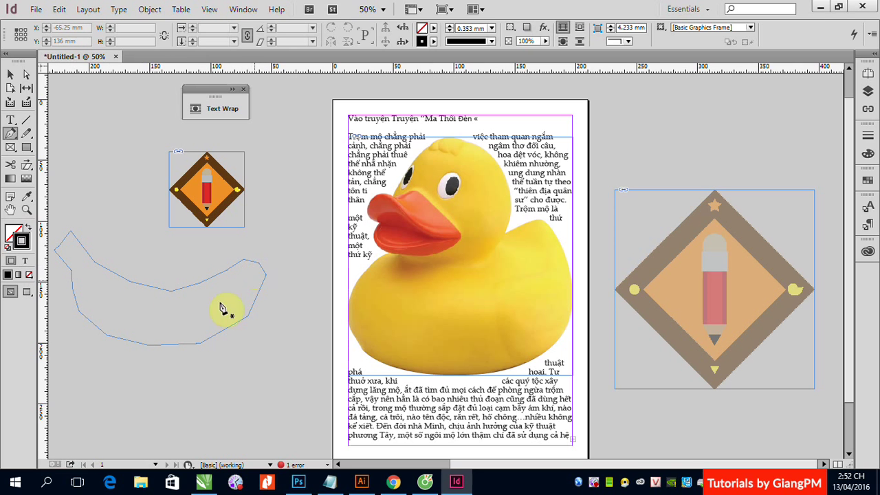
# Bring the banana into view and delete the diamond path covering it
pyautogui.moveTo(96, 284)
pyautogui.mouseDown()
pyautogui.moveTo(295, 281)
pyautogui.moveTo(321, 266)
pyautogui.mouseUp()
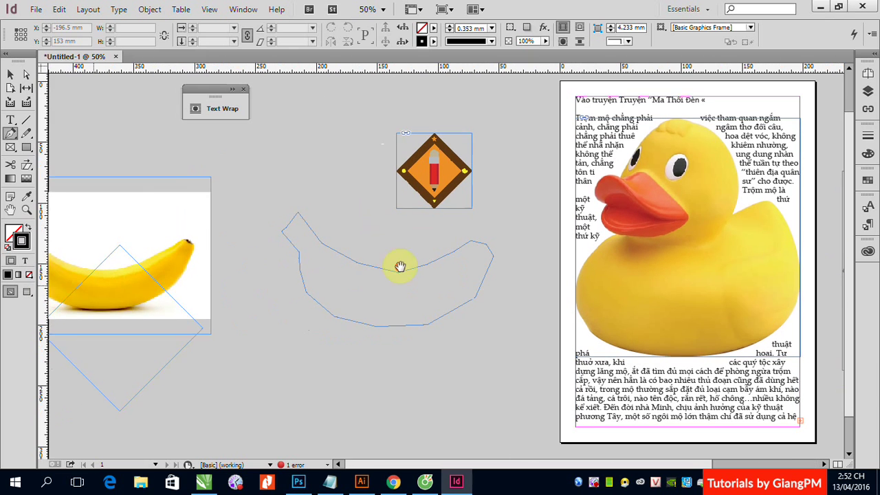
pyautogui.scroll(-2, 359, 264)
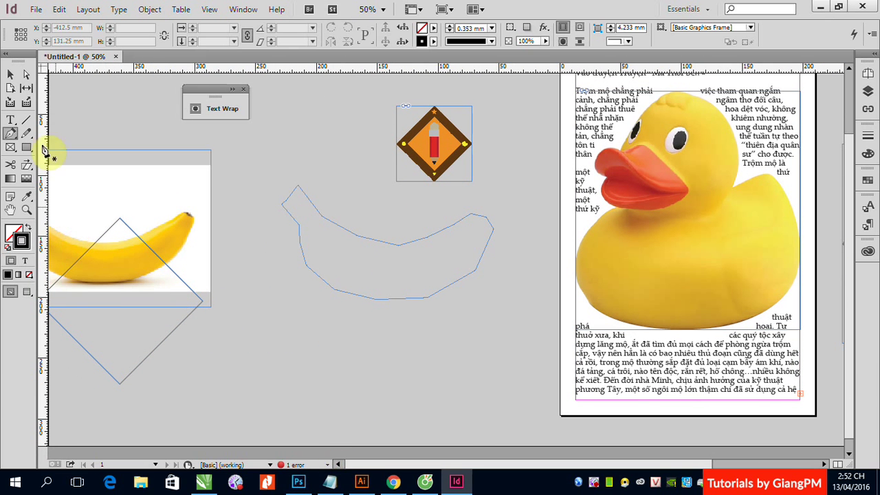
pyautogui.click(10, 74)
pyautogui.click(164, 338)
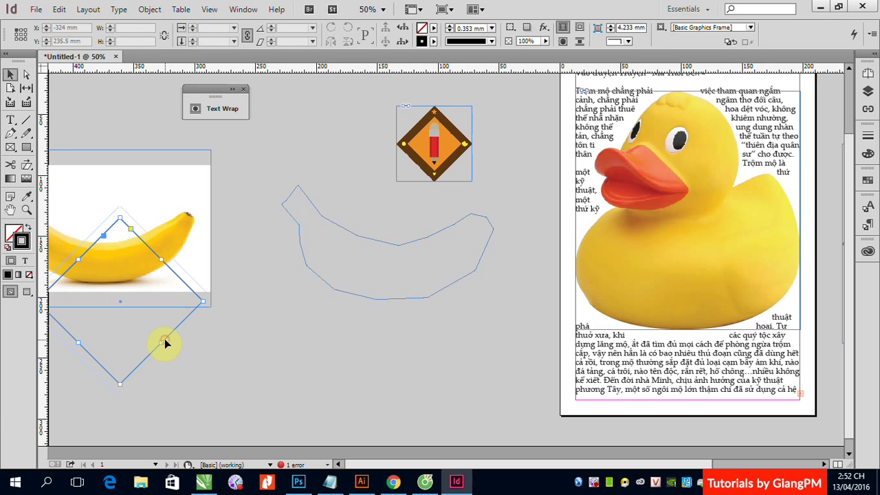
pyautogui.press('Delete')
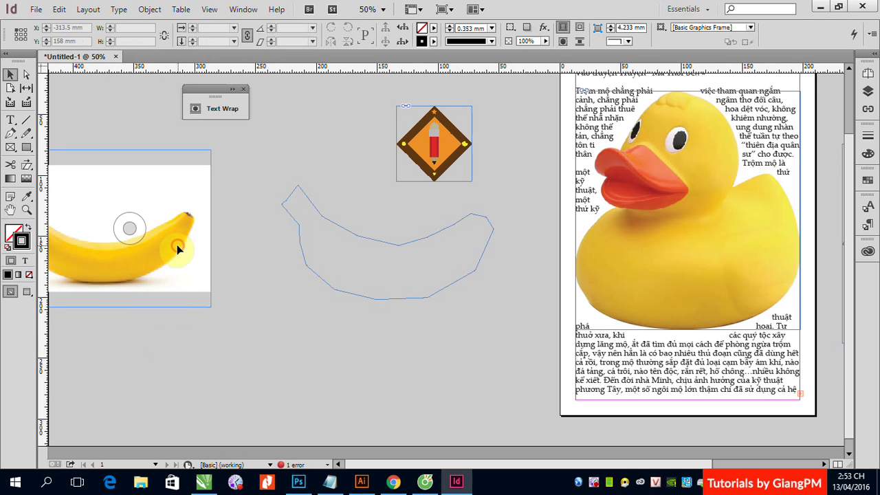
# Move the banana photo to the pasteboard centre and zoom in closely on it
pyautogui.moveTo(169, 236); pyautogui.dragTo(401, 354)
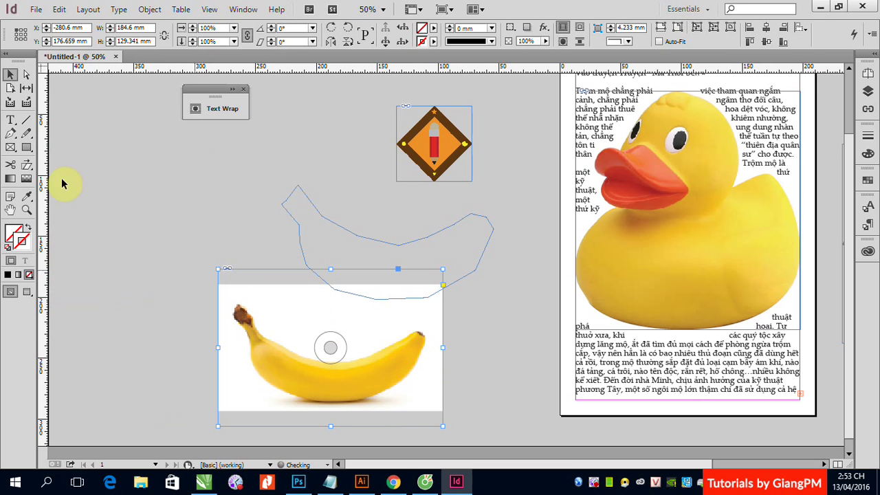
pyautogui.click(10, 133)
pyautogui.moveTo(200, 282); pyautogui.dragTo(454, 404)
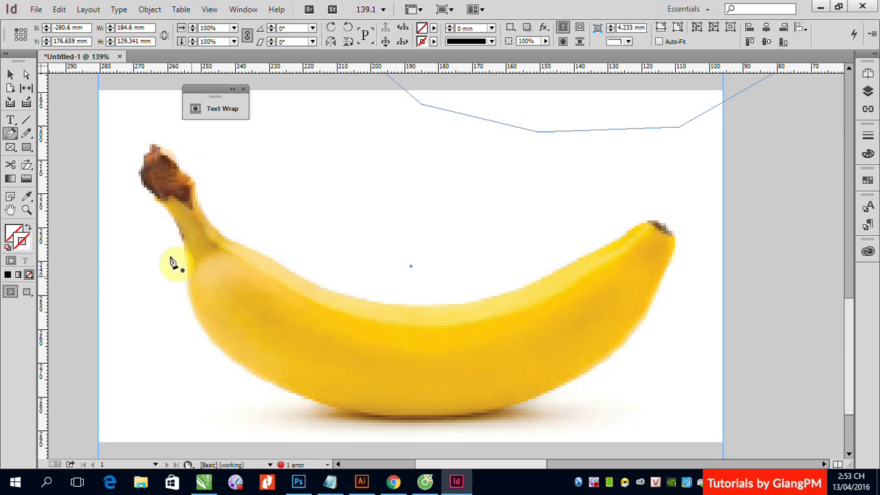
# Start the banana outline at the stem and curve it down the neck, undoing a misplaced point
pyautogui.click(194, 183)
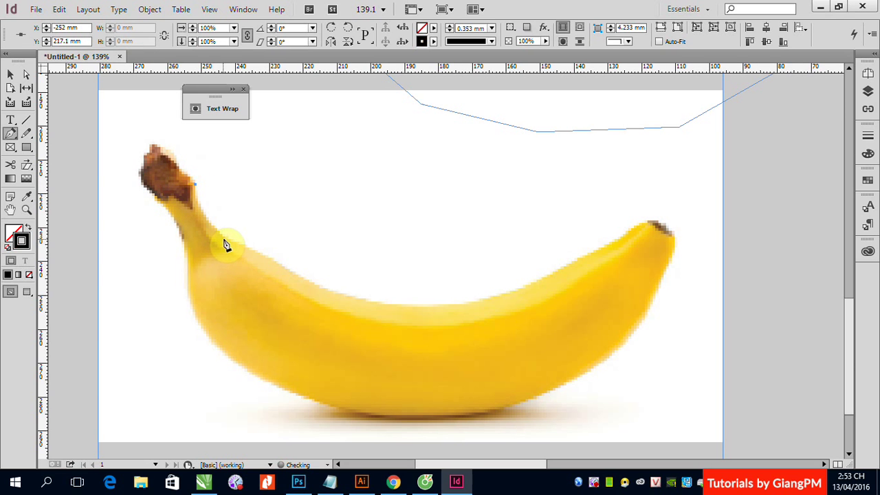
pyautogui.moveTo(225, 239)
pyautogui.mouseDown()
pyautogui.moveTo(258, 267)
pyautogui.moveTo(251, 261)
pyautogui.mouseUp()
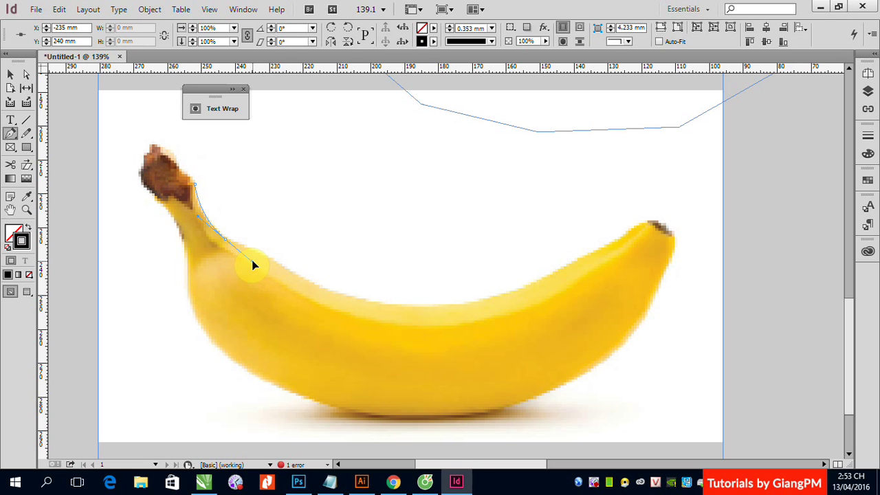
pyautogui.click(195, 184)
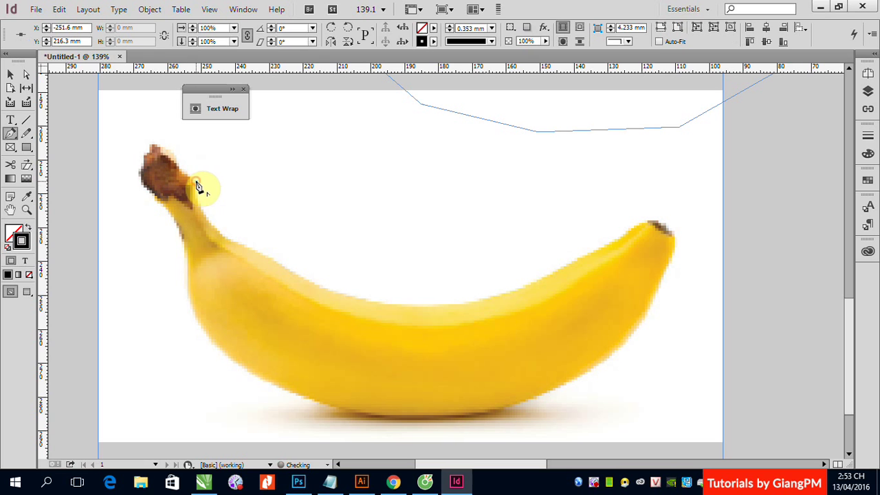
pyautogui.moveTo(196, 181)
pyautogui.mouseDown()
pyautogui.moveTo(228, 241)
pyautogui.moveTo(268, 266)
pyautogui.mouseUp()
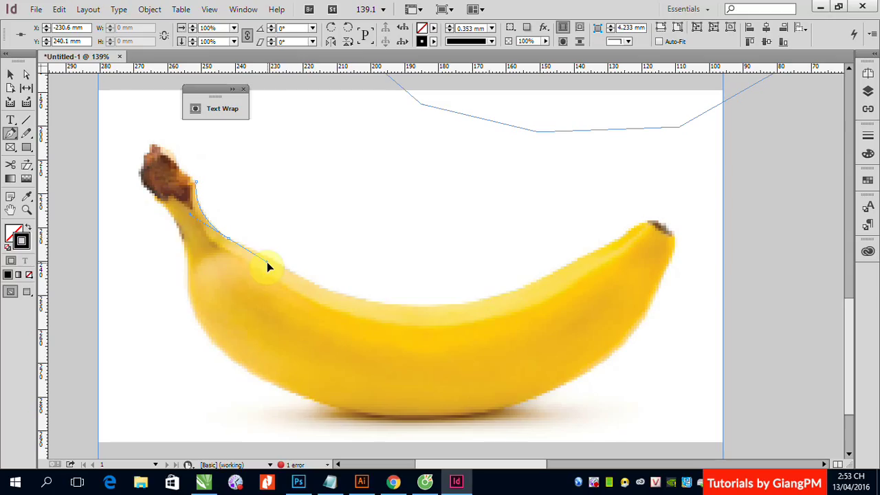
pyautogui.moveTo(267, 265); pyautogui.dragTo(263, 248)
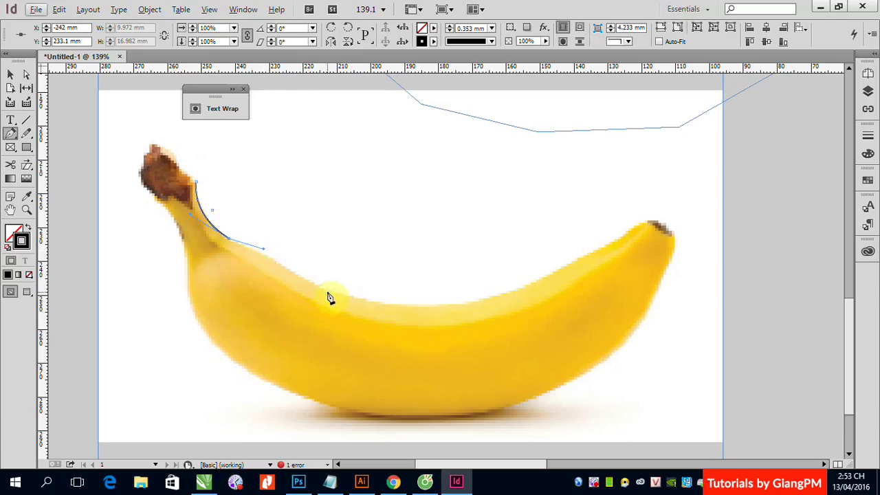
pyautogui.moveTo(327, 290); pyautogui.dragTo(365, 300)
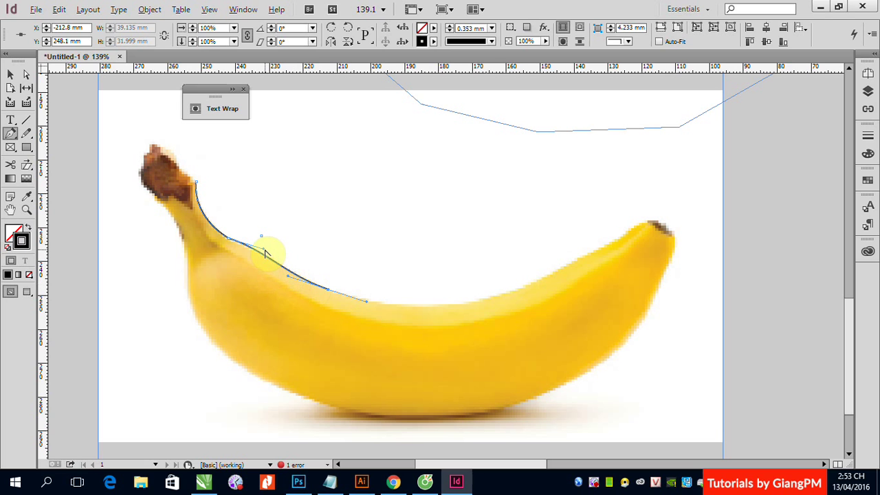
pyautogui.press('alt')
pyautogui.hotkey('ctrl', 'z')
pyautogui.moveTo(262, 247); pyautogui.dragTo(265, 251)
# Extend the path with curved anchors along the banana's top edge
pyautogui.click(290, 277)
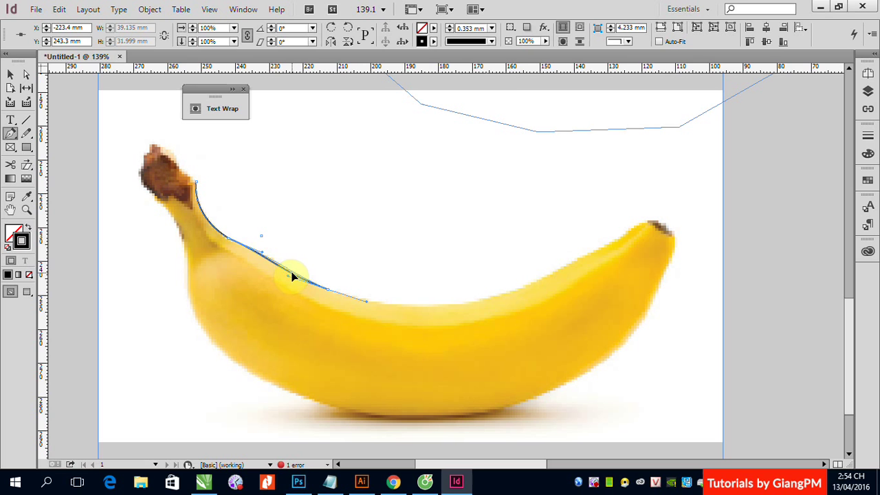
pyautogui.click(557, 272)
pyautogui.moveTo(556, 273); pyautogui.dragTo(662, 213)
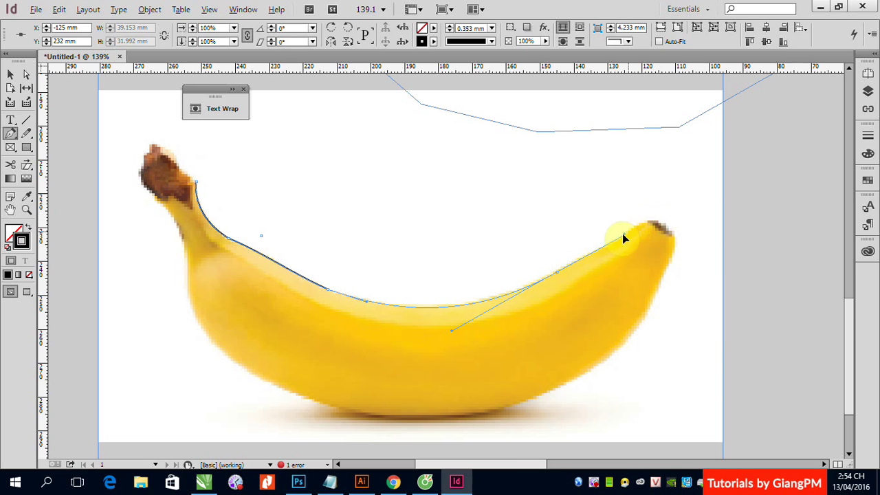
pyautogui.moveTo(662, 216); pyautogui.dragTo(595, 249)
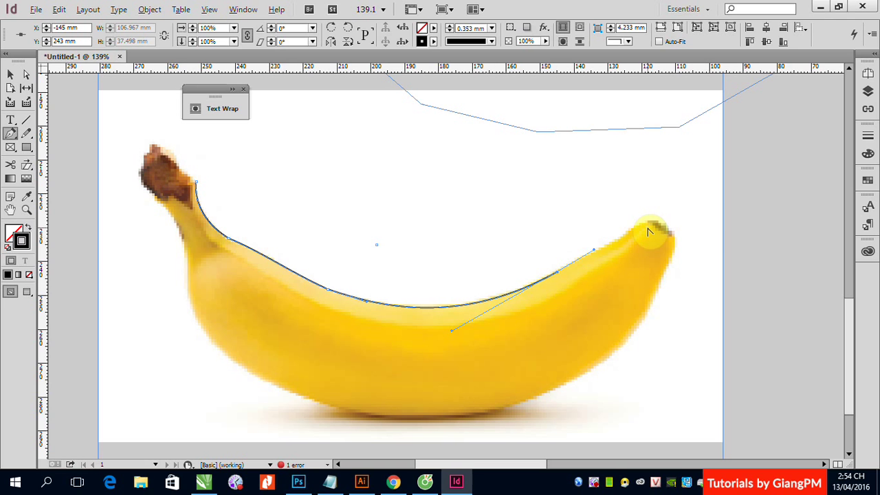
pyautogui.press('alt')
# Add anchor points around the banana's tip and just below it
pyautogui.click(634, 226)
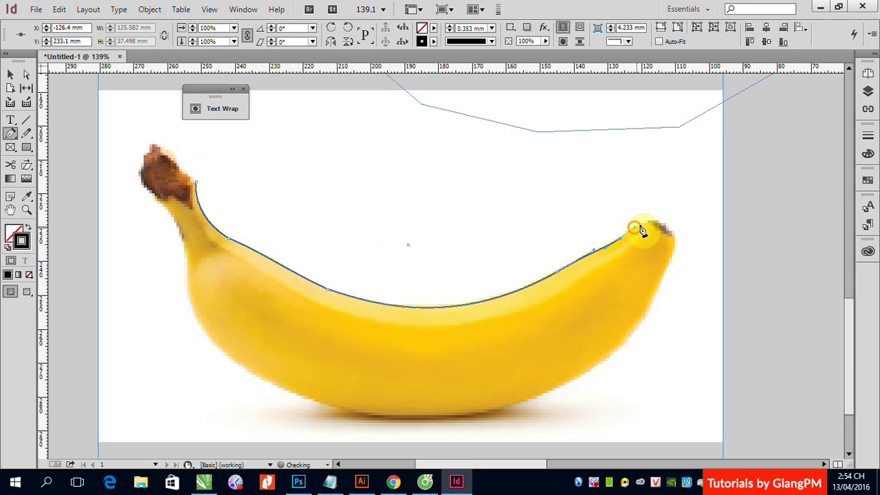
pyautogui.click(645, 221)
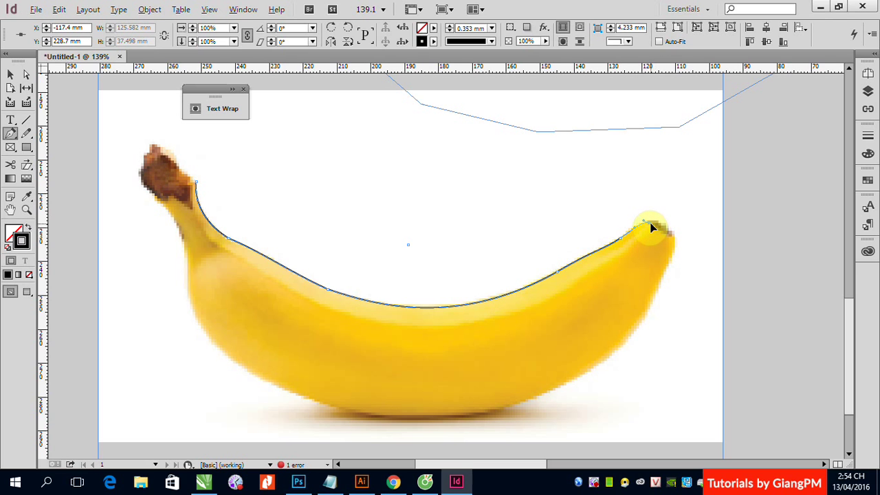
pyautogui.click(648, 221)
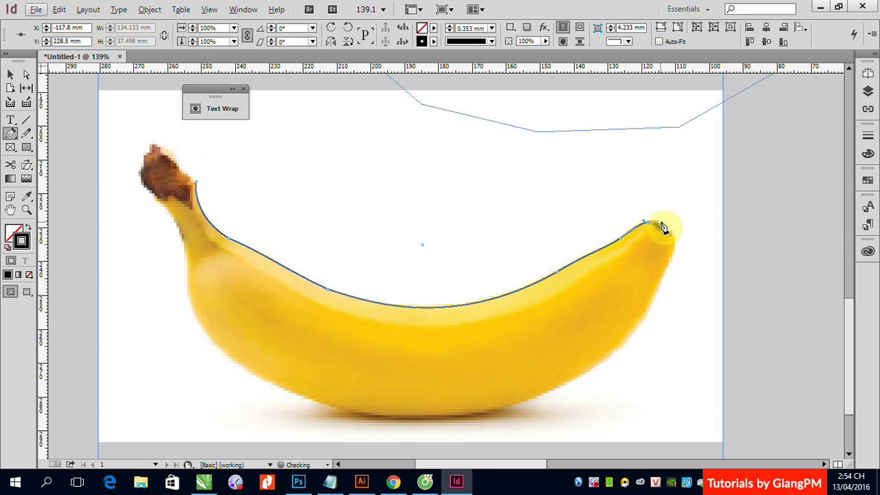
pyautogui.click(674, 237)
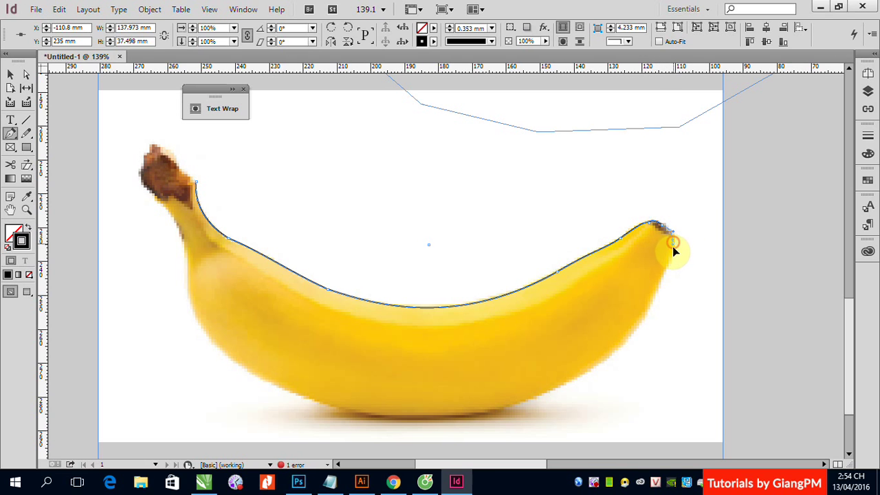
pyautogui.click(672, 256)
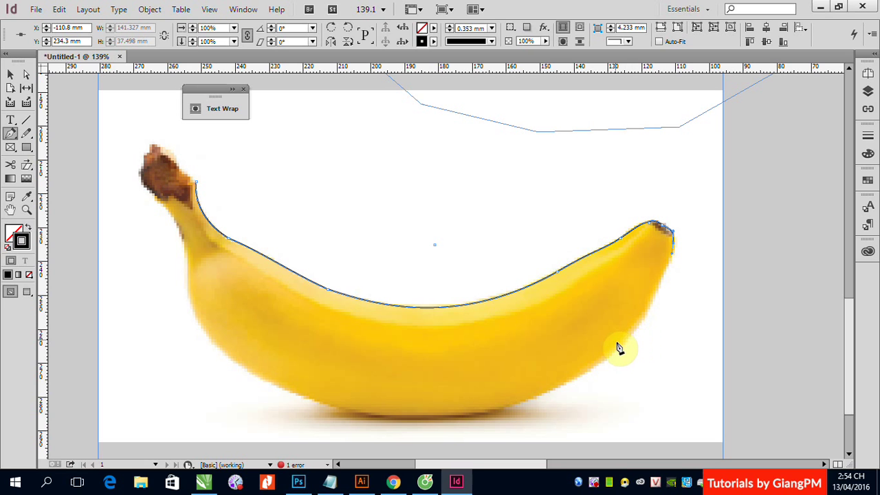
# Curve the path down the right edge and along the banana's bottom and underside
pyautogui.moveTo(618, 349)
pyautogui.mouseDown()
pyautogui.moveTo(591, 372)
pyautogui.moveTo(590, 391)
pyautogui.mouseUp()
pyautogui.click(409, 416)
pyautogui.moveTo(387, 422); pyautogui.dragTo(282, 421)
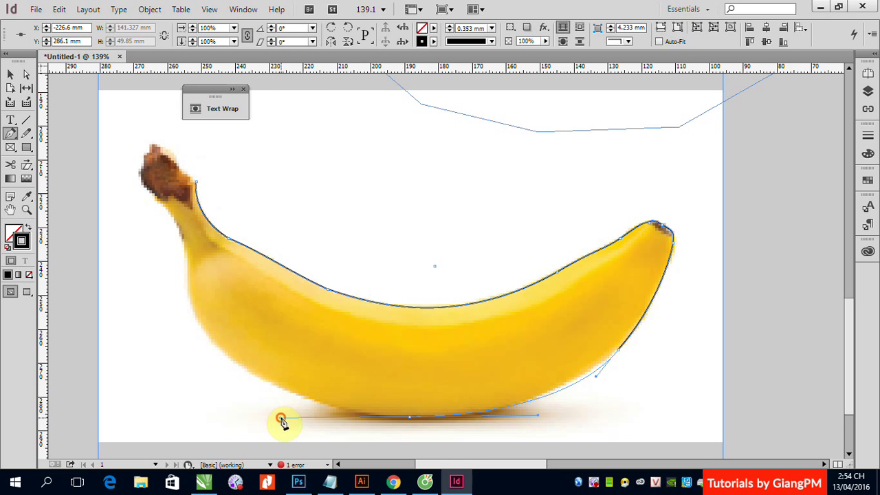
pyautogui.click(598, 375)
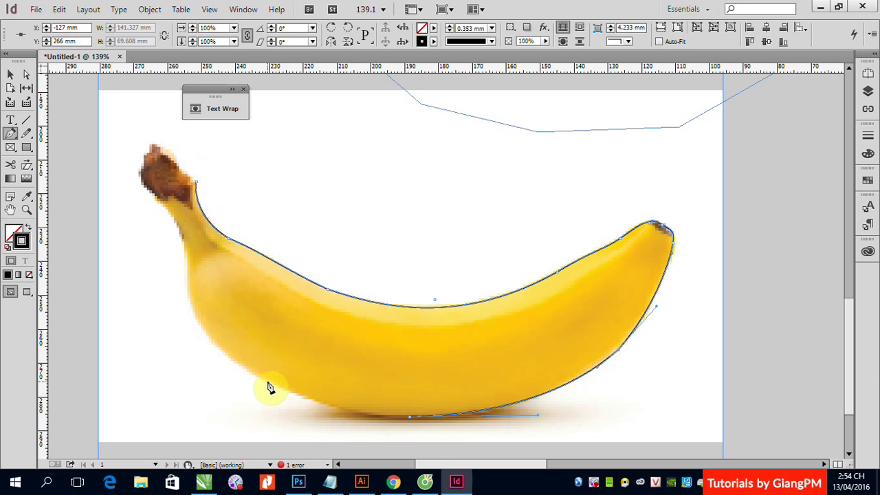
pyautogui.moveTo(266, 382); pyautogui.dragTo(241, 374)
pyautogui.hotkey('ctrl', 'z')
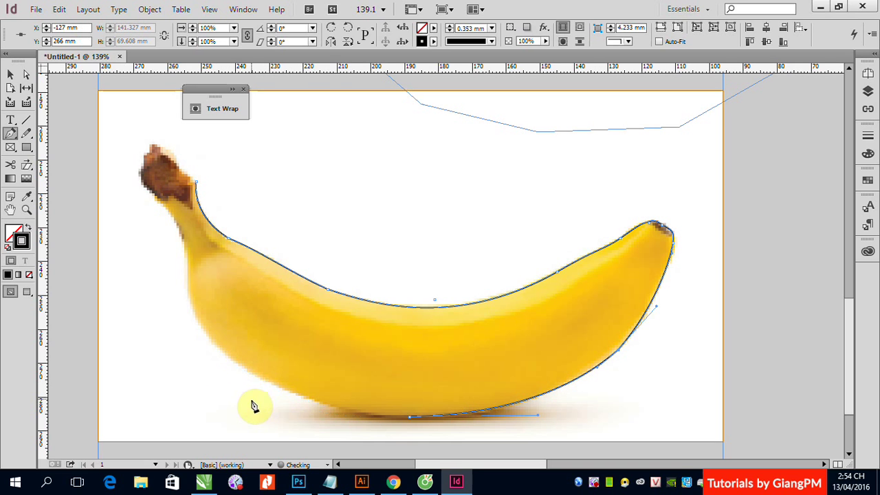
pyautogui.moveTo(226, 354); pyautogui.dragTo(200, 330)
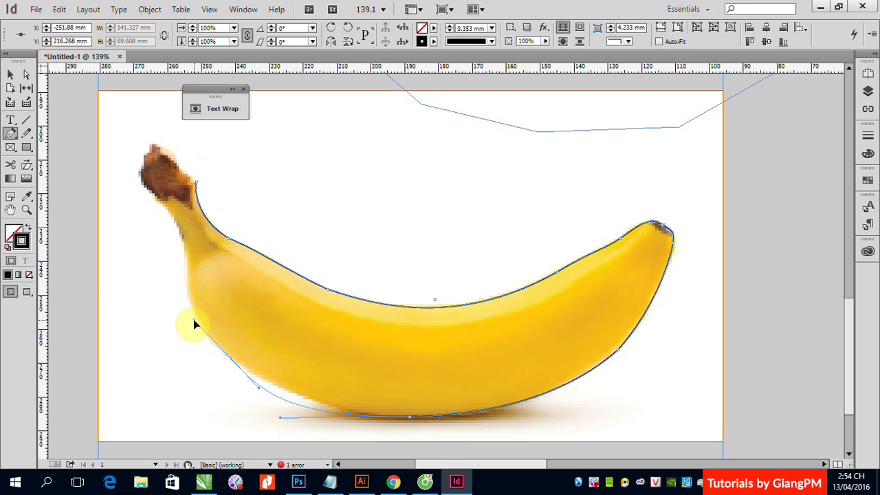
pyautogui.click(198, 327)
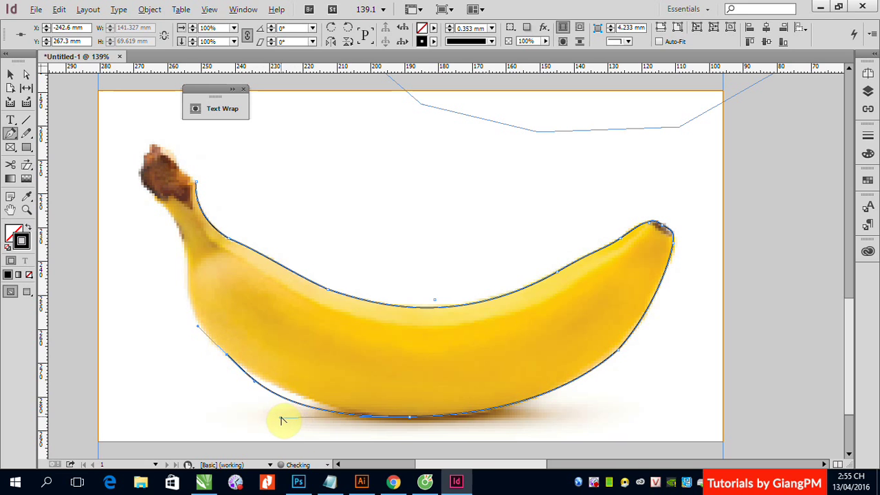
pyautogui.moveTo(281, 419); pyautogui.dragTo(323, 412)
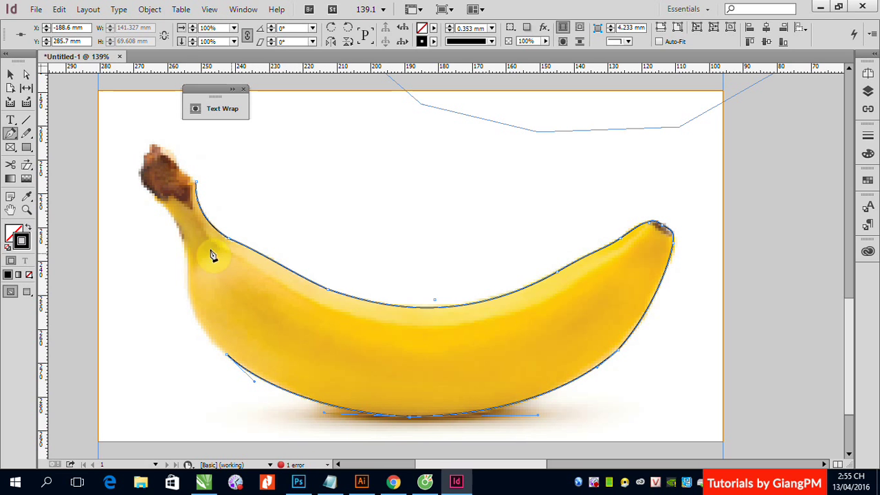
# Close the outline by curving up the banana's left edge to the stem
pyautogui.moveTo(186, 260); pyautogui.dragTo(184, 218)
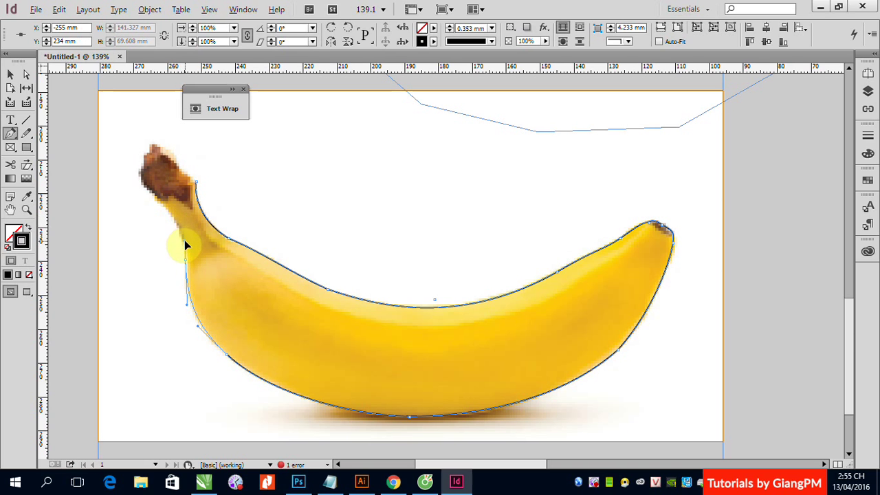
pyautogui.moveTo(184, 240); pyautogui.dragTo(184, 240)
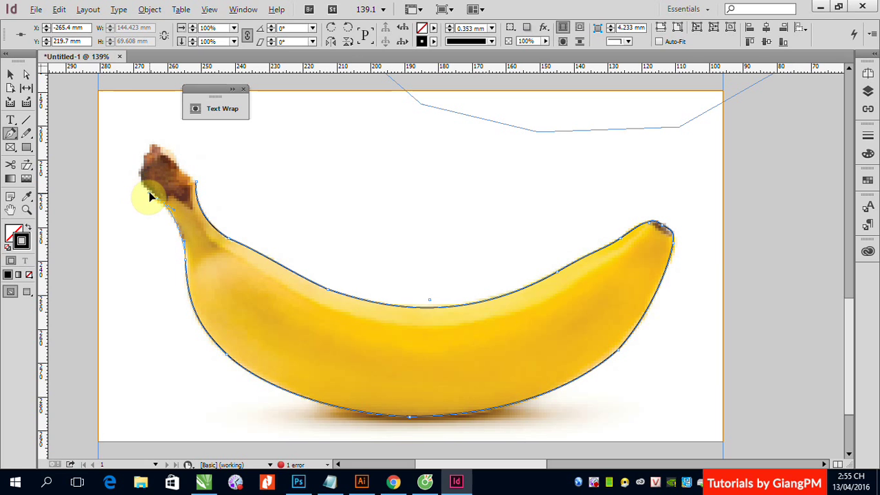
pyautogui.moveTo(149, 195)
pyautogui.mouseDown()
pyautogui.moveTo(153, 148)
pyautogui.moveTo(197, 186)
pyautogui.moveTo(183, 178)
pyautogui.mouseUp()
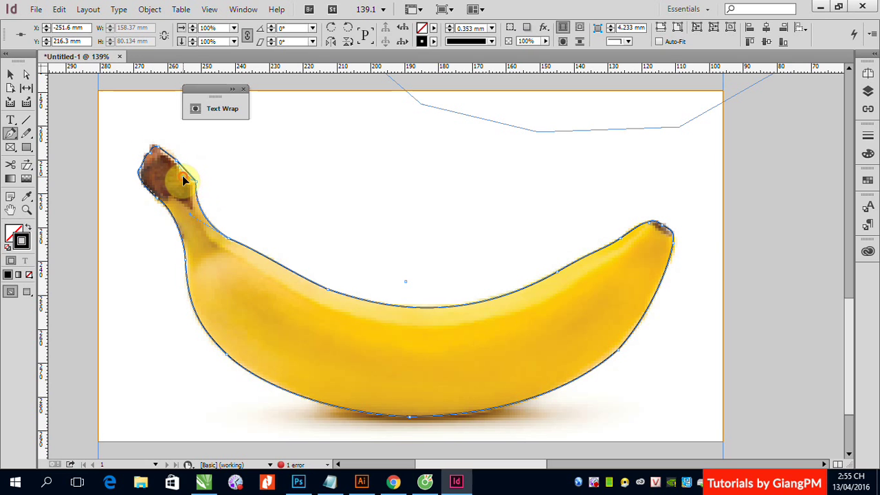
pyautogui.click(205, 239)
# Zoom out and drag the duck image out of the text frame onto the pasteboard, then select the banana frame
pyautogui.hotkey('ctrl', '-')
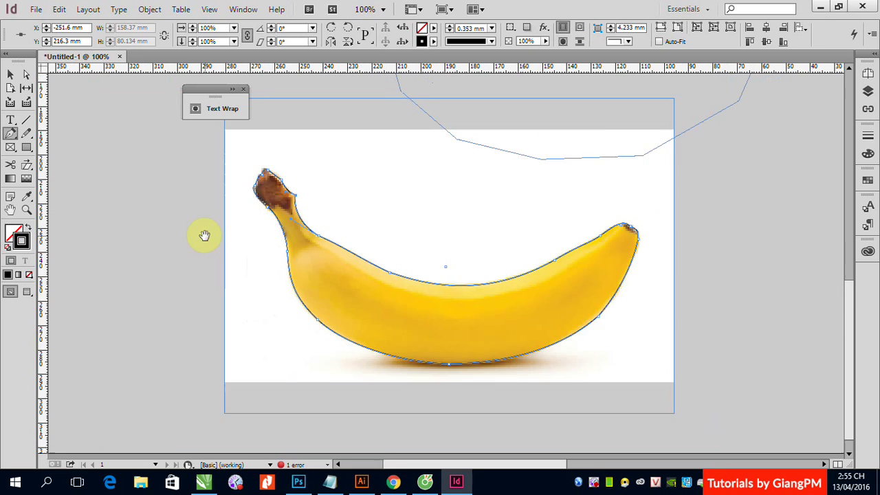
pyautogui.hotkey('ctrl', '-')
pyautogui.click(9, 73)
pyautogui.click(550, 133)
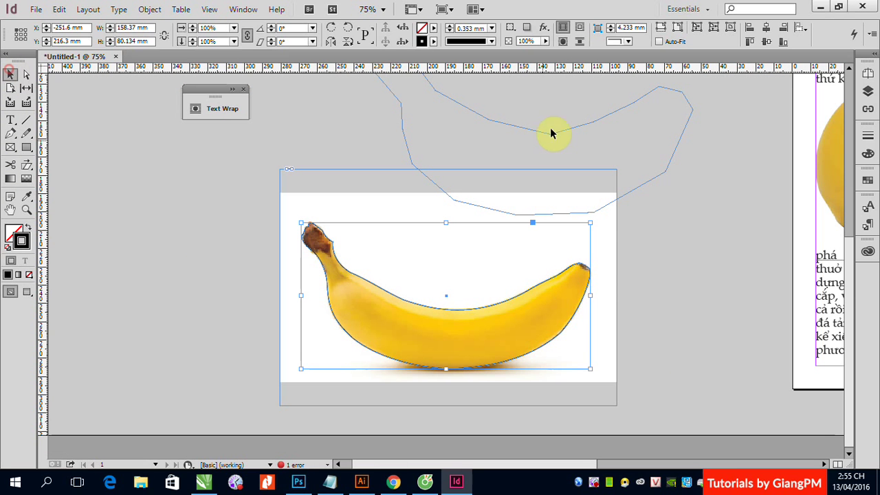
pyautogui.moveTo(472, 320)
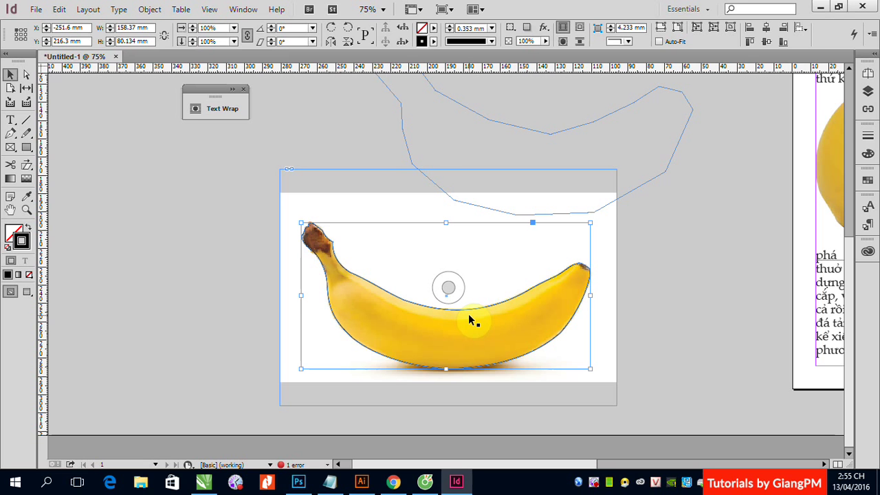
pyautogui.hotkey('ctrl', '-')
pyautogui.hotkey('ctrl', '-')
pyautogui.hotkey('ctrl', '-')
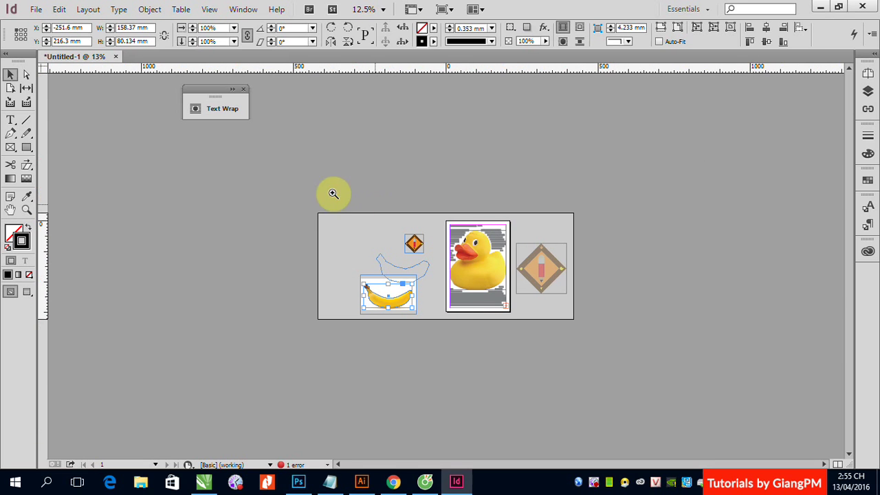
pyautogui.moveTo(322, 198); pyautogui.dragTo(699, 371)
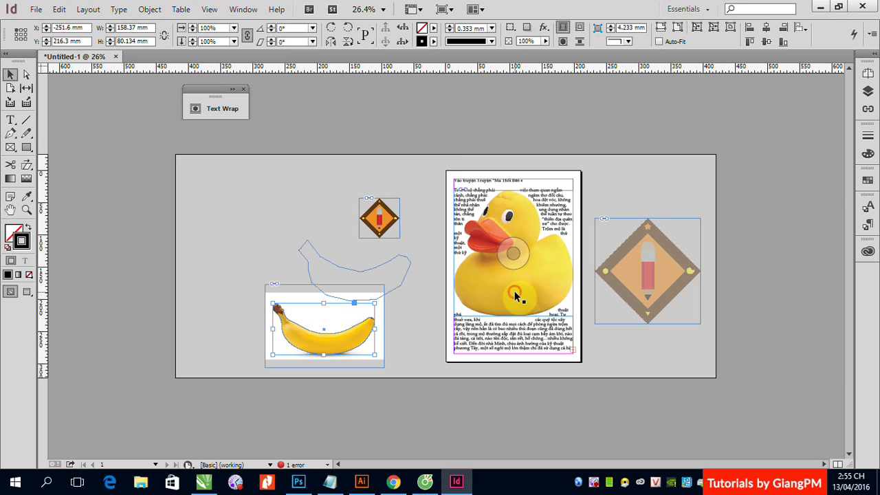
pyautogui.click(527, 300)
pyautogui.moveTo(526, 301); pyautogui.dragTo(235, 224)
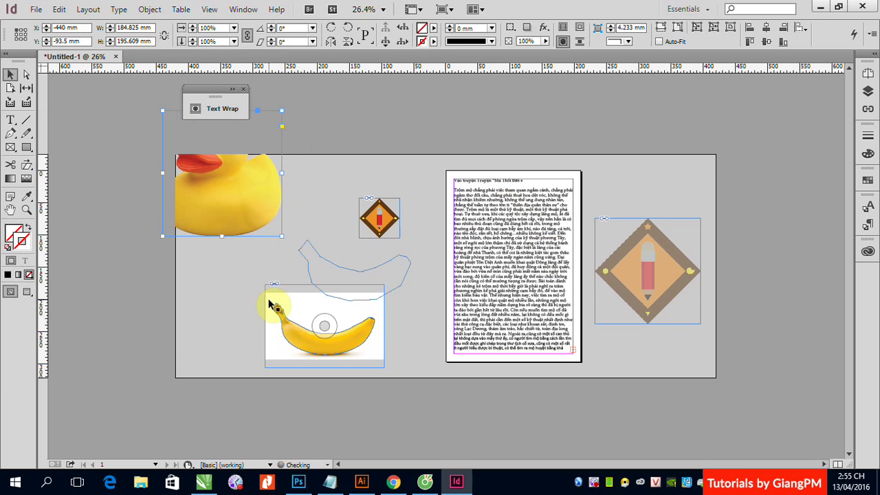
pyautogui.moveTo(228, 319)
pyautogui.mouseDown()
pyautogui.moveTo(310, 342)
pyautogui.moveTo(498, 290)
pyautogui.mouseUp()
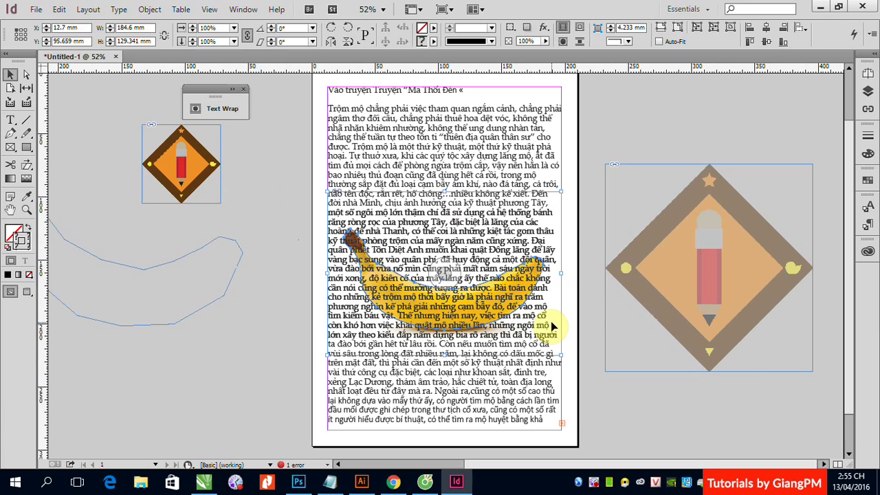
# Bring the banana image forward in front of the story and wrap text around its object shape
pyautogui.hotkey('ctrl', '=')
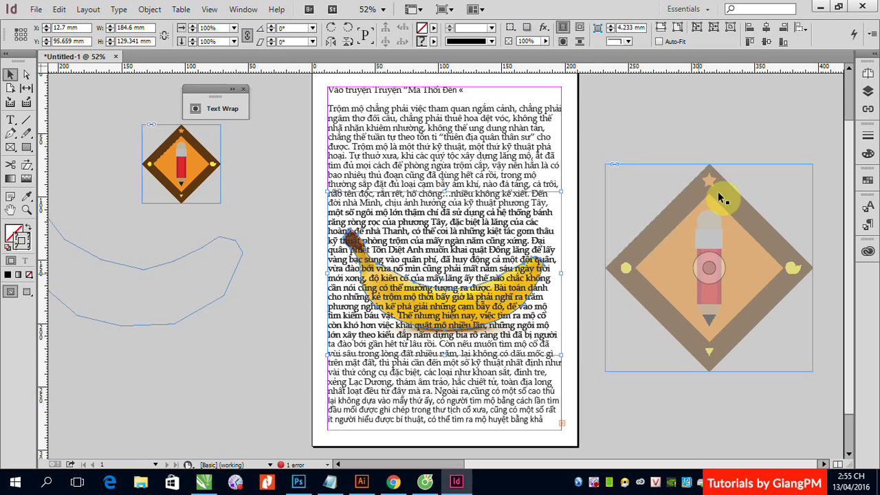
pyautogui.click(549, 234)
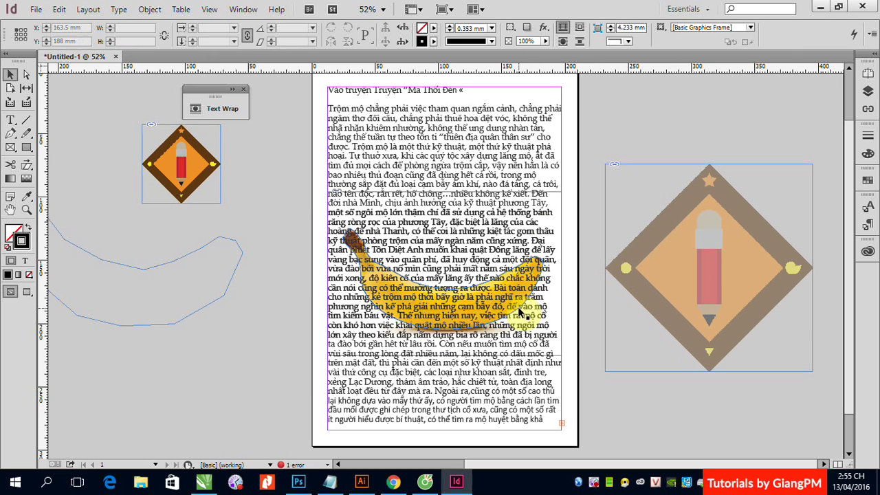
pyautogui.click(517, 315)
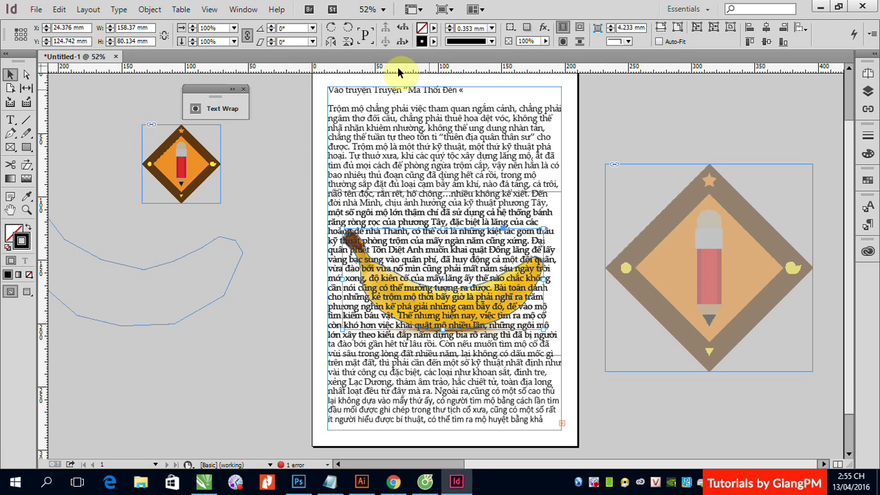
pyautogui.click(149, 9)
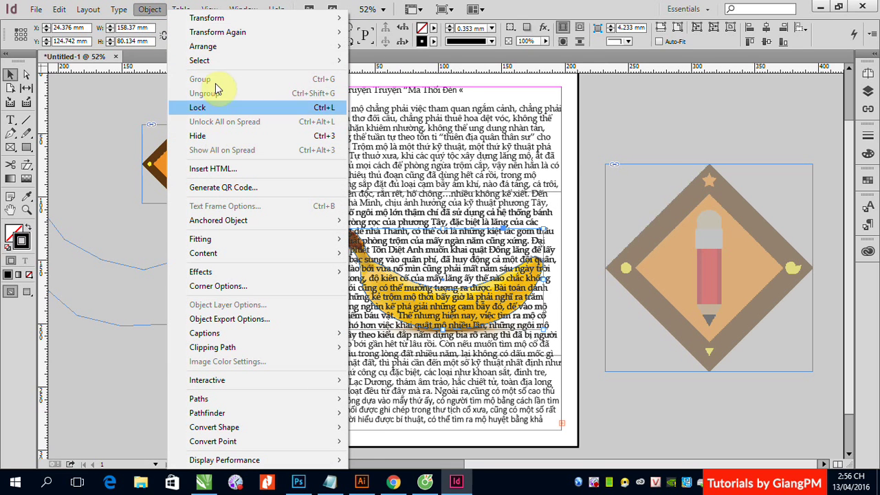
pyautogui.moveTo(203, 46)
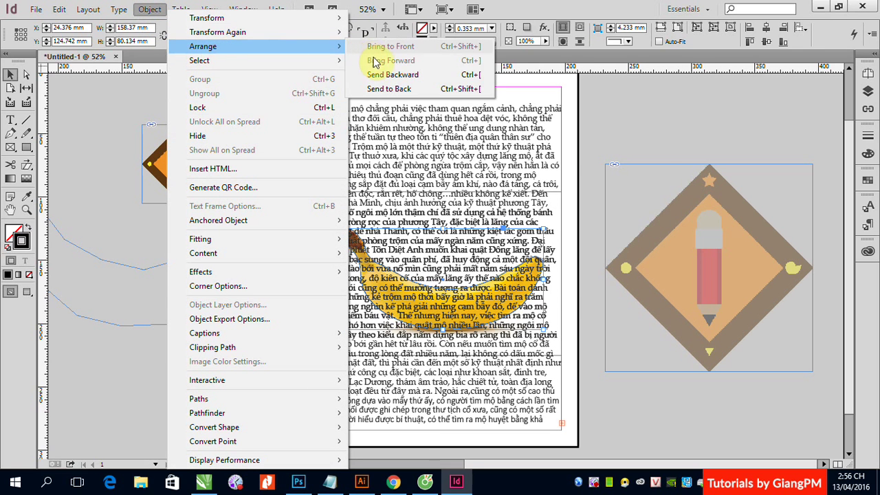
pyautogui.click(628, 114)
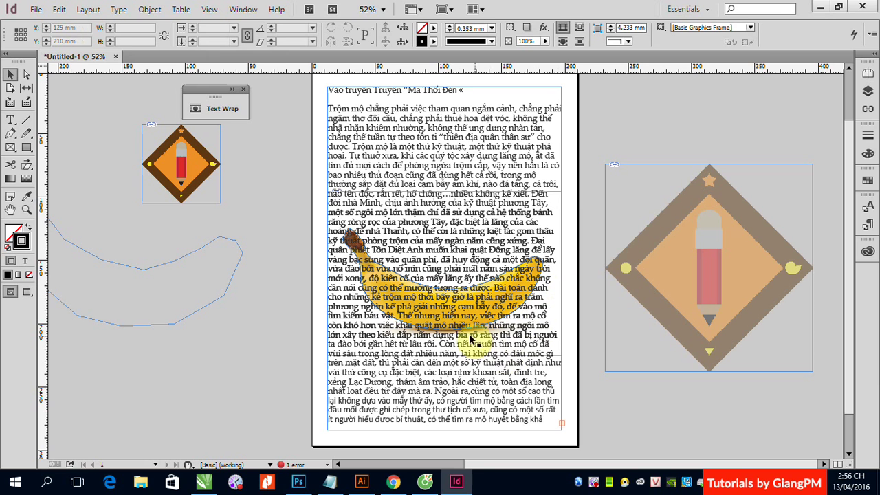
pyautogui.click(406, 254)
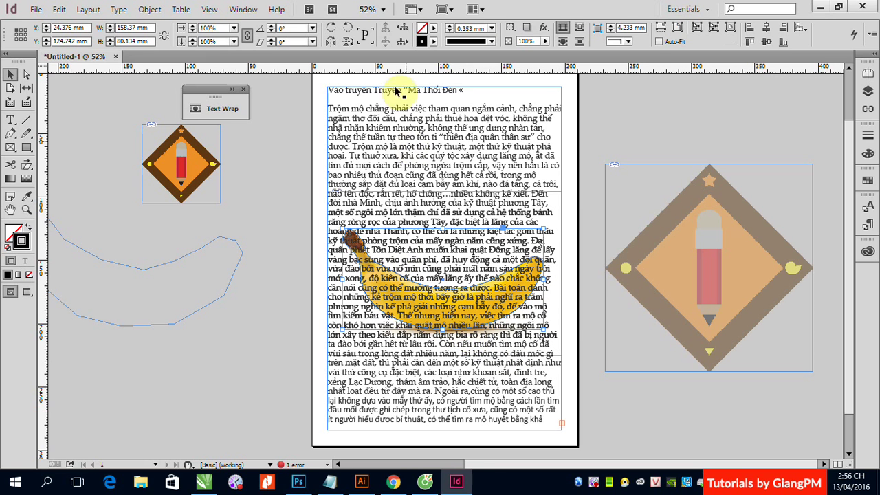
pyautogui.click(561, 42)
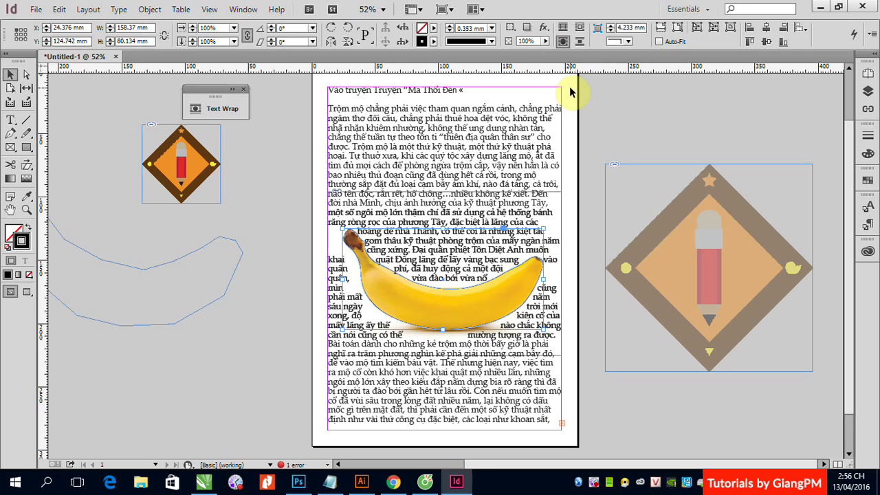
# Increase the banana's text wrap offset by two steps and check the wrap
pyautogui.click(221, 106)
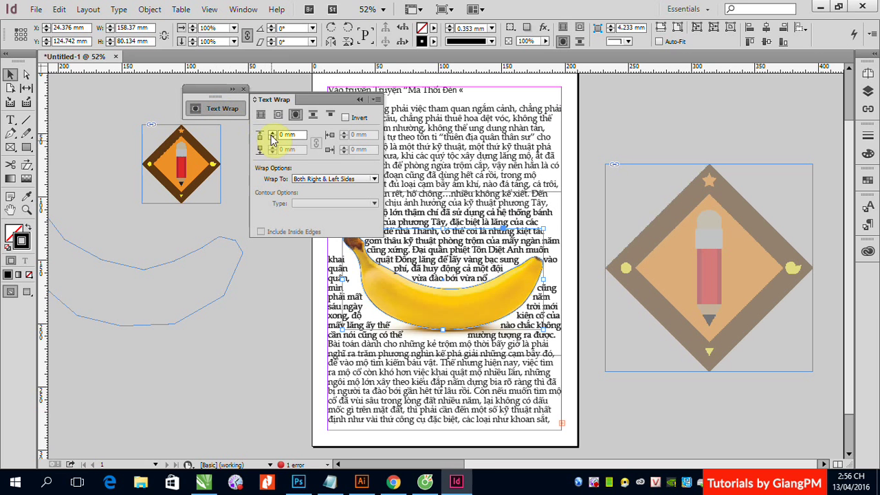
pyautogui.click(273, 134)
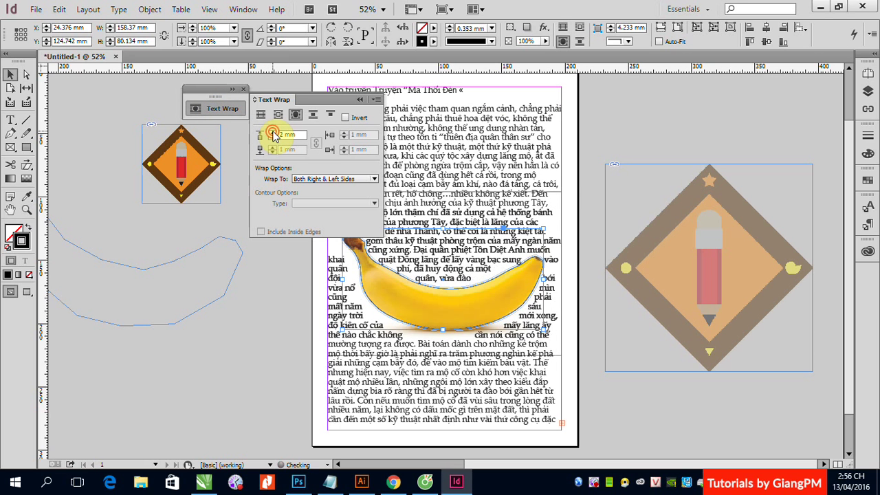
pyautogui.click(273, 133)
pyautogui.click(272, 133)
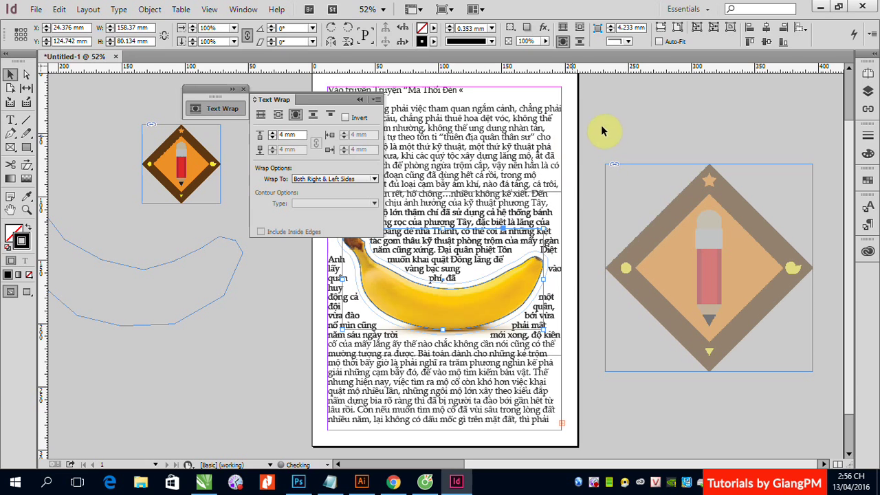
pyautogui.click(613, 128)
pyautogui.click(359, 99)
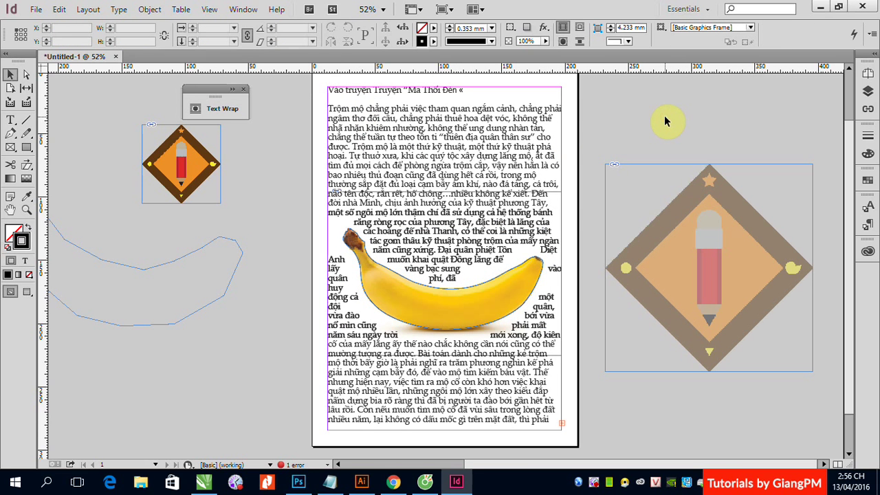
# Set the banana frame's stroke colour to [None]
pyautogui.click(497, 278)
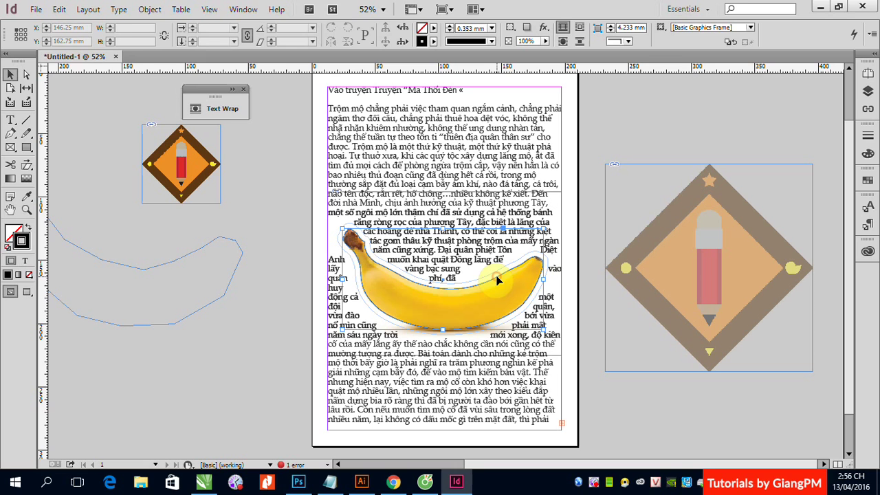
pyautogui.click(21, 244)
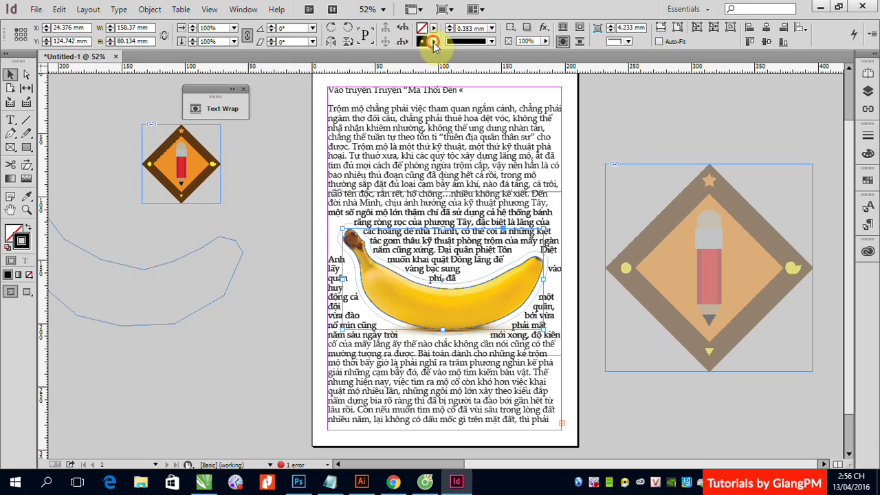
pyautogui.click(432, 42)
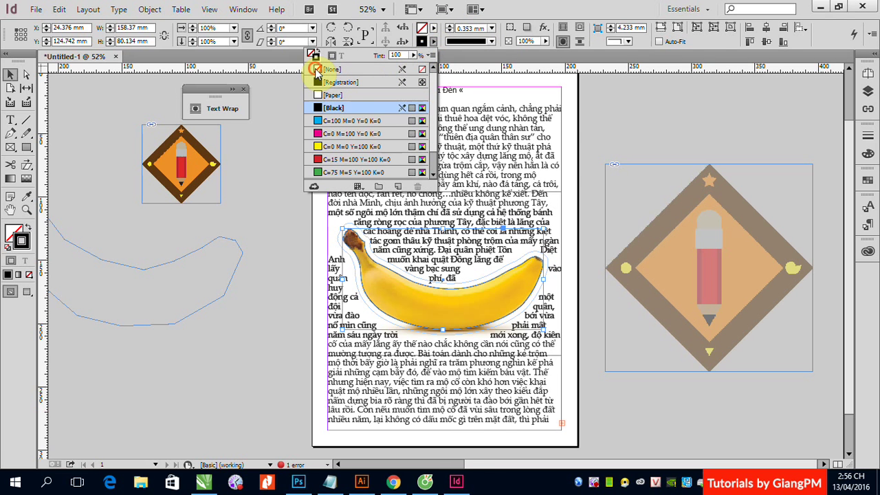
pyautogui.click(317, 70)
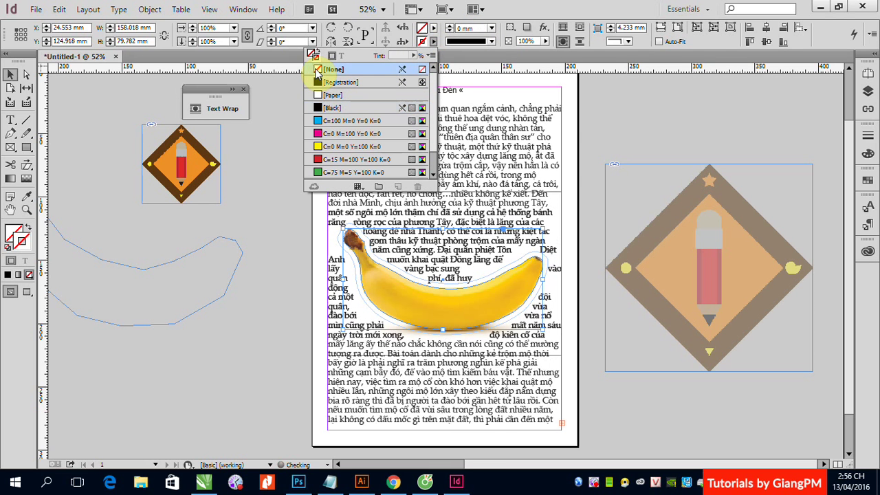
pyautogui.click(555, 104)
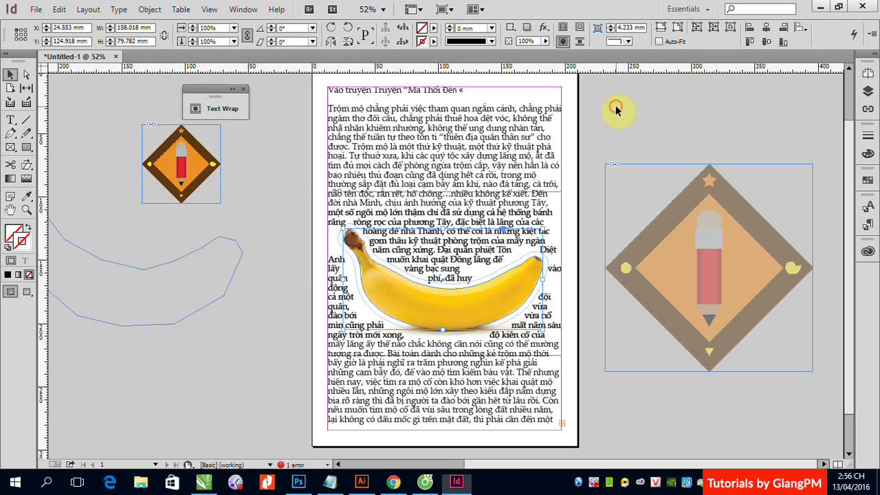
pyautogui.click(209, 10)
pyautogui.moveTo(241, 202)
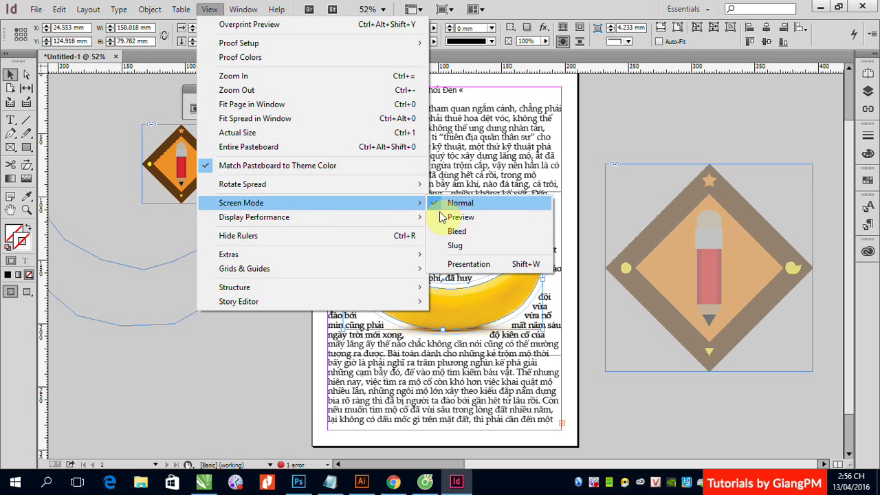
pyautogui.click(457, 217)
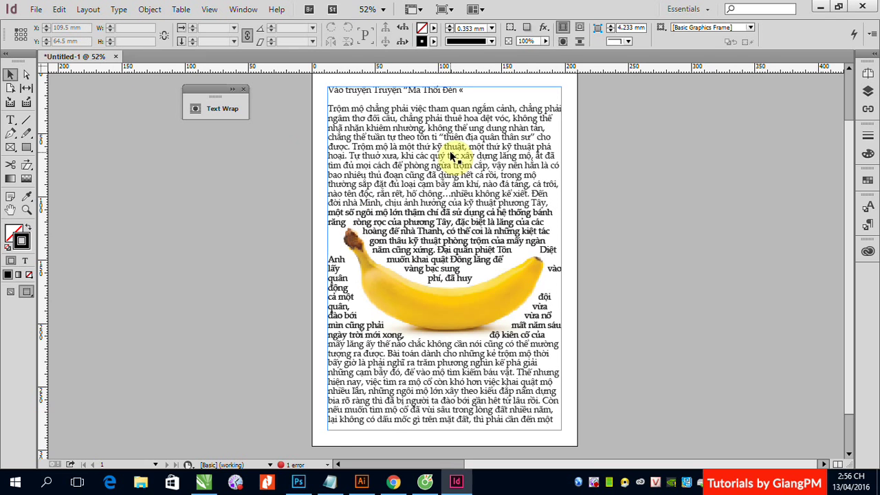
pyautogui.hotkey('ctrl', '-')
pyautogui.hotkey('ctrl', '-')
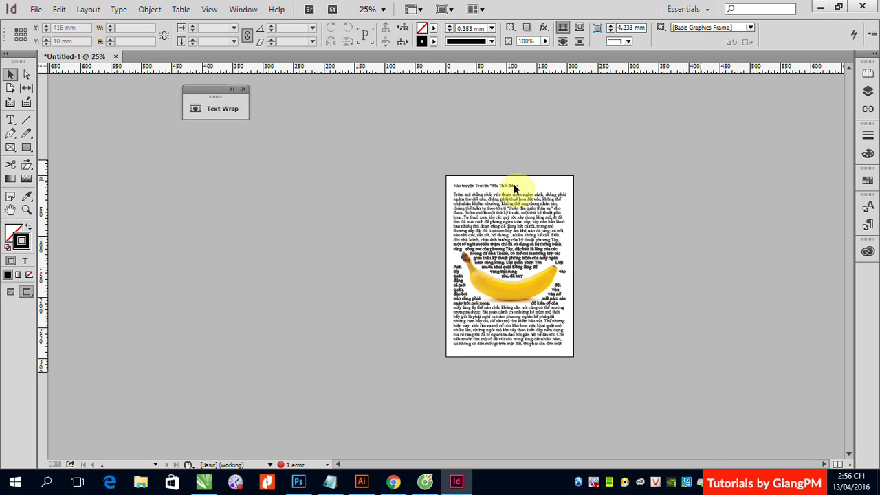
pyautogui.click(210, 9)
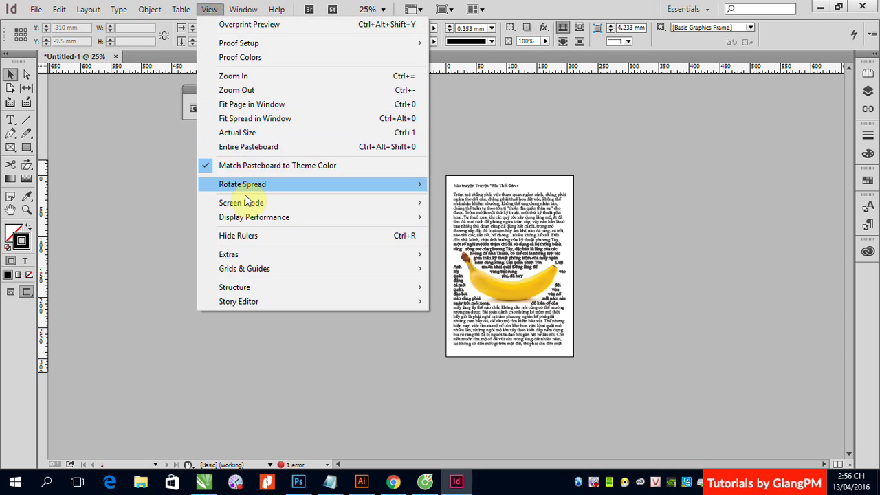
pyautogui.click(459, 203)
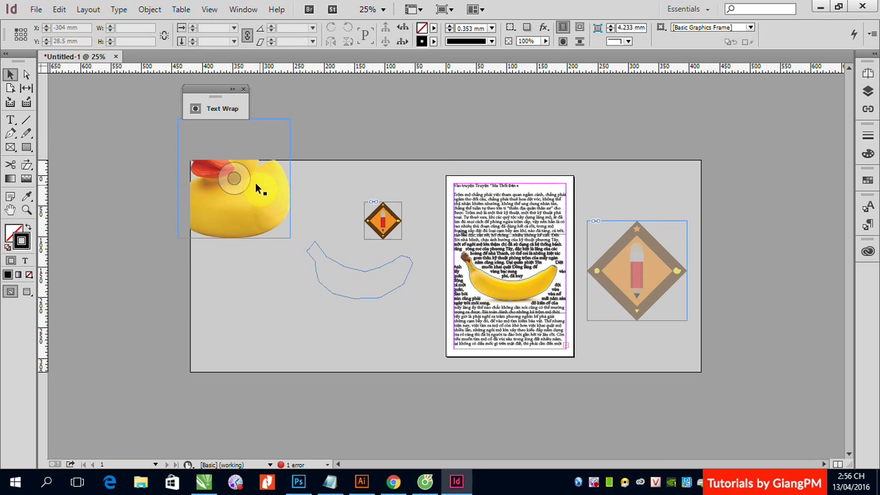
pyautogui.click(29, 148)
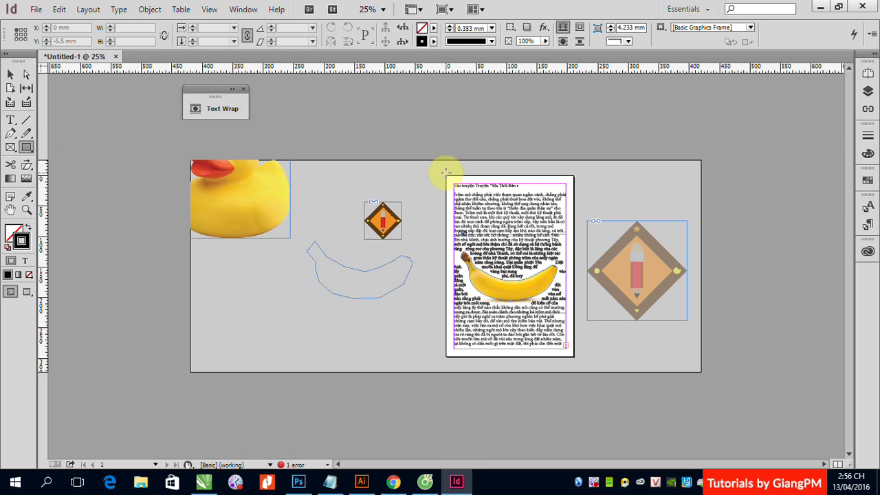
# Draw a page-sized rectangle with C=100 M=0 Y=0 K=0 cyan fill and no stroke
pyautogui.moveTo(447, 177); pyautogui.dragTo(574, 356)
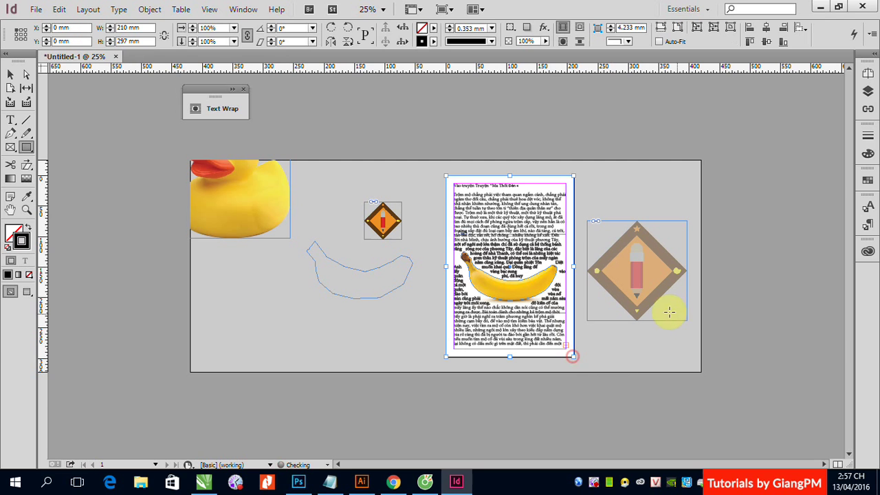
pyautogui.click(865, 176)
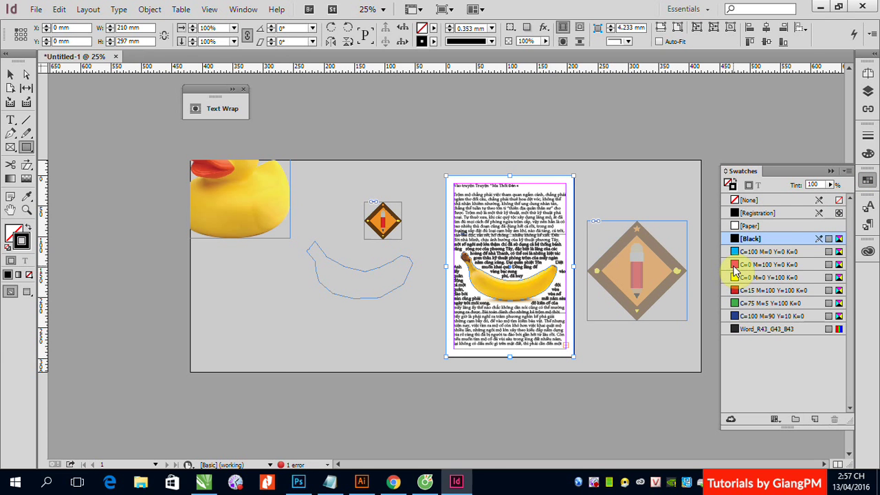
pyautogui.click(734, 252)
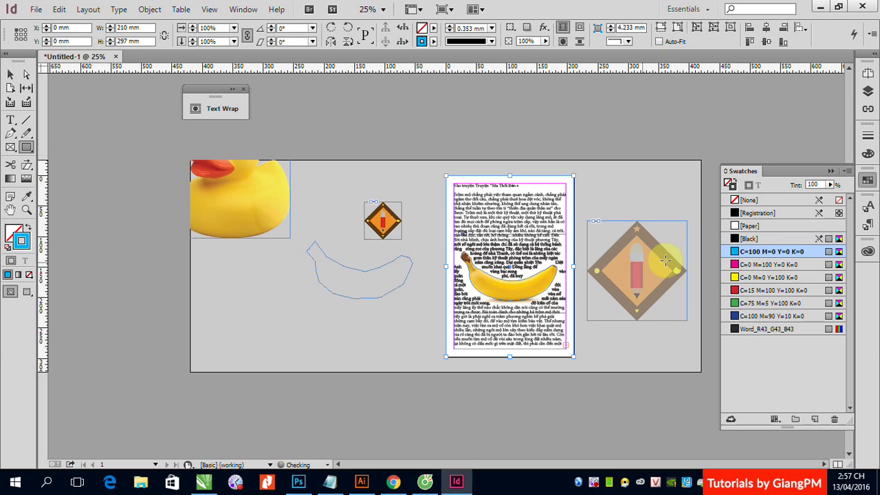
pyautogui.click(27, 226)
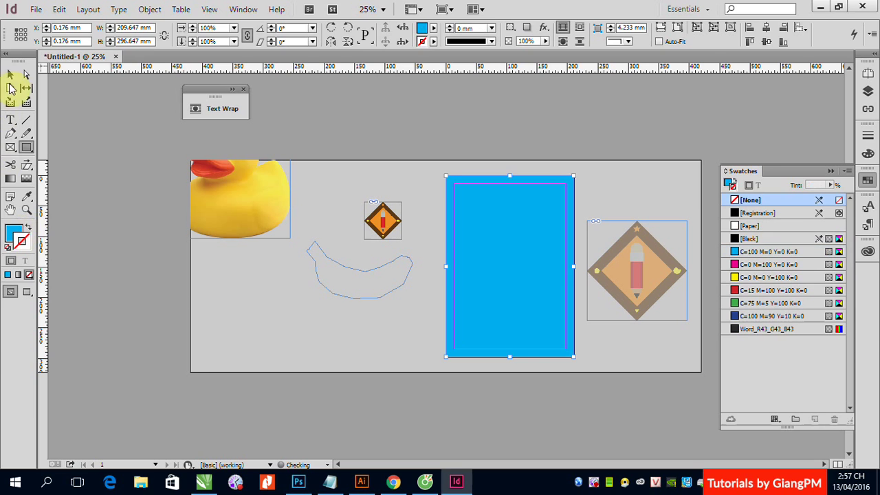
pyautogui.click(12, 74)
pyautogui.click(475, 183)
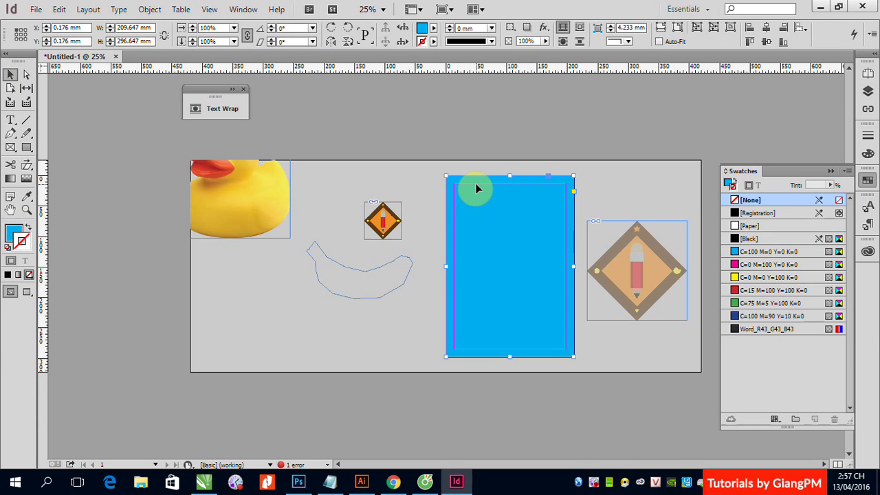
# Send the cyan rectangle to the back with Ctrl+Shift+[ and zoom in to check it
pyautogui.hotkey('ctrl', 'shift', '[')
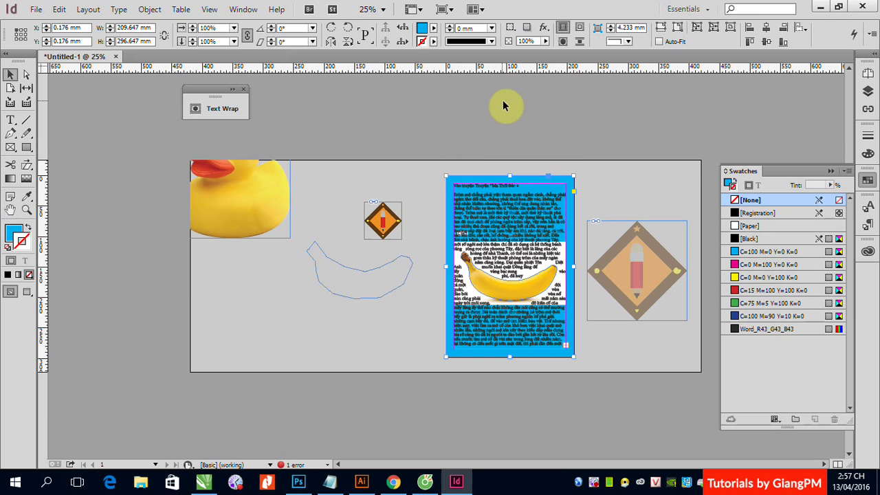
pyautogui.click(498, 233)
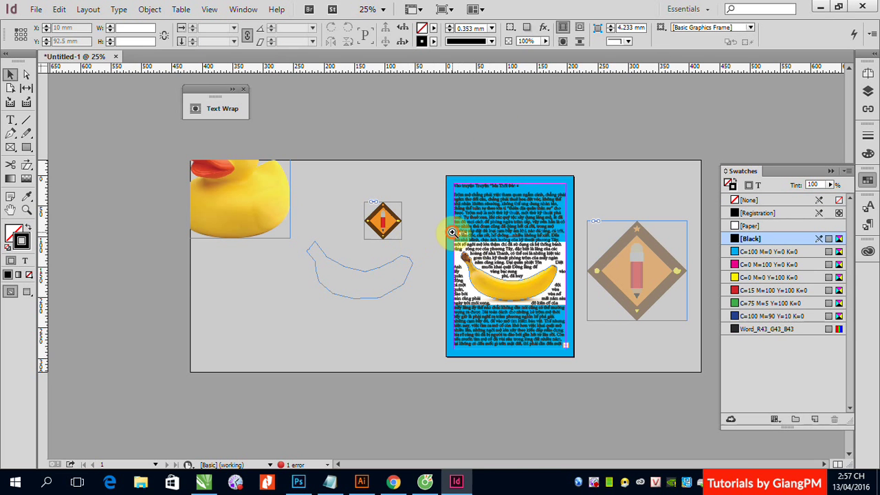
pyautogui.moveTo(452, 230); pyautogui.dragTo(599, 329)
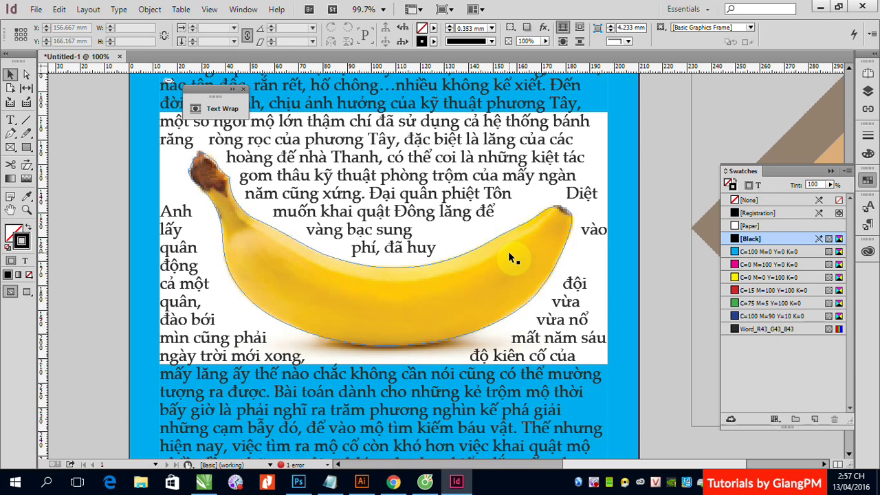
pyautogui.hotkey('ctrl', '-')
pyautogui.hotkey('ctrl', '-')
pyautogui.hotkey('ctrl', '-')
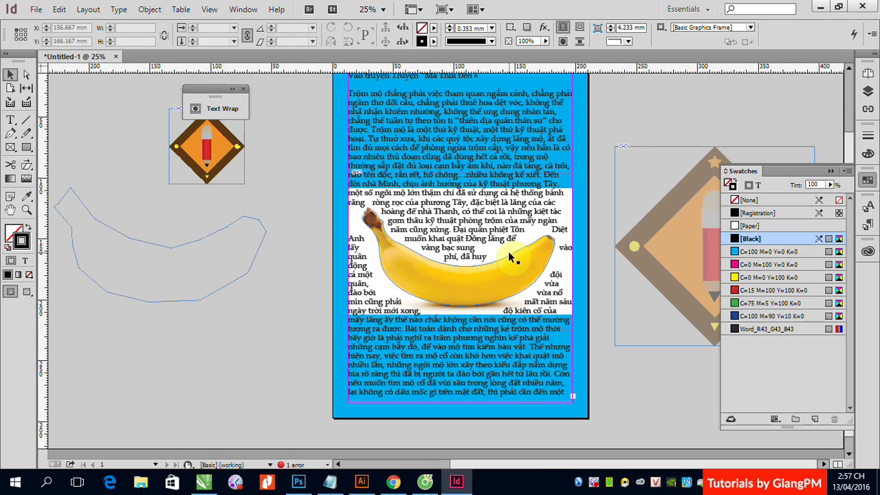
pyautogui.hotkey('ctrl', '-')
pyautogui.hotkey('ctrl', '-')
# Drag the banana image off the page to the lower-left pasteboard
pyautogui.click(345, 248)
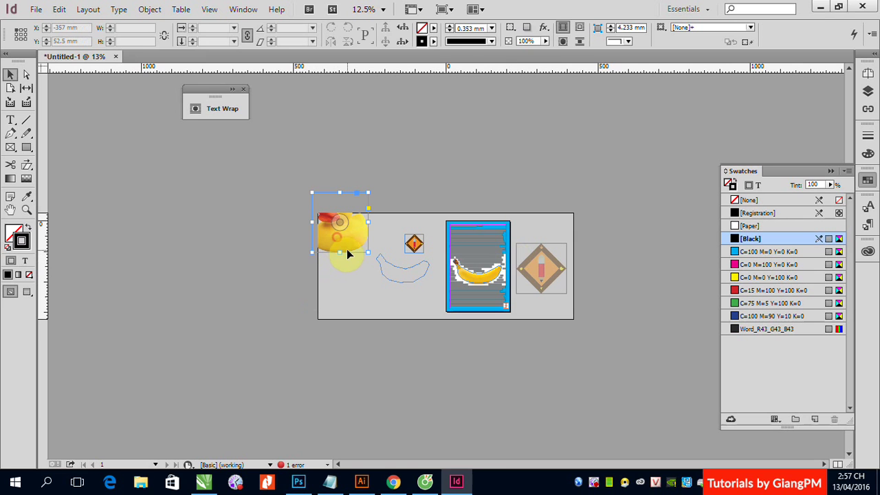
pyautogui.click(474, 278)
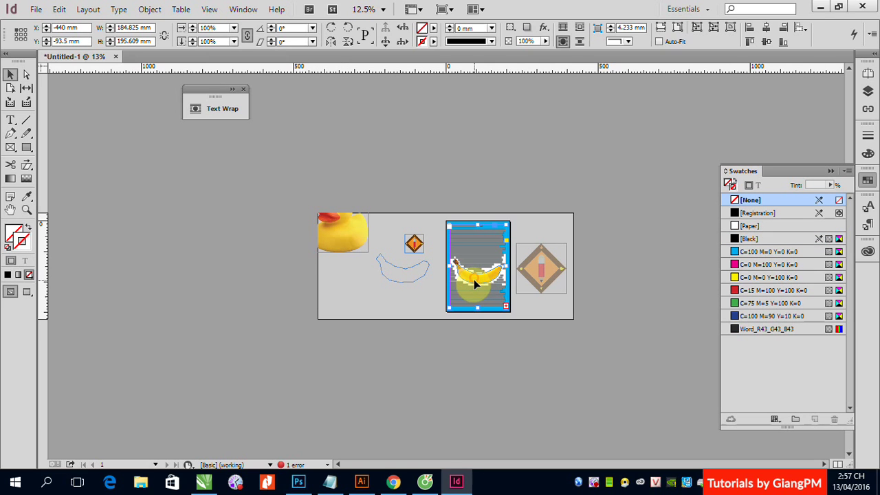
pyautogui.click(570, 202)
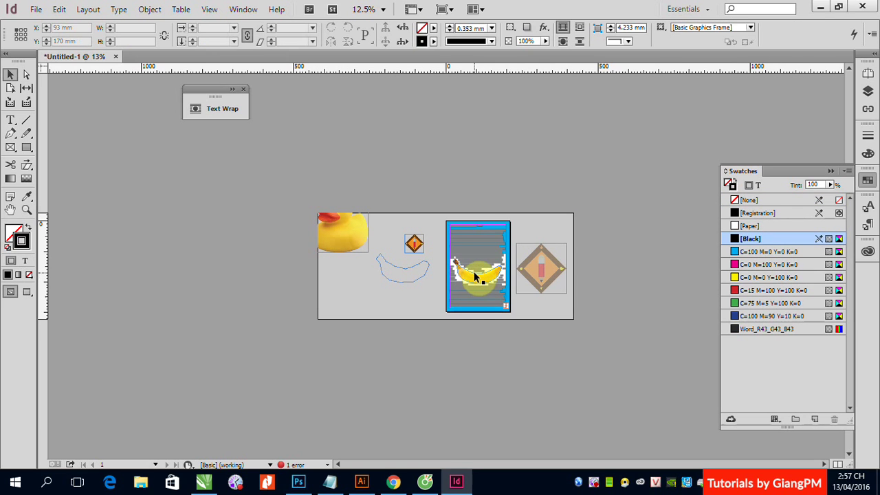
pyautogui.moveTo(474, 277); pyautogui.dragTo(348, 299)
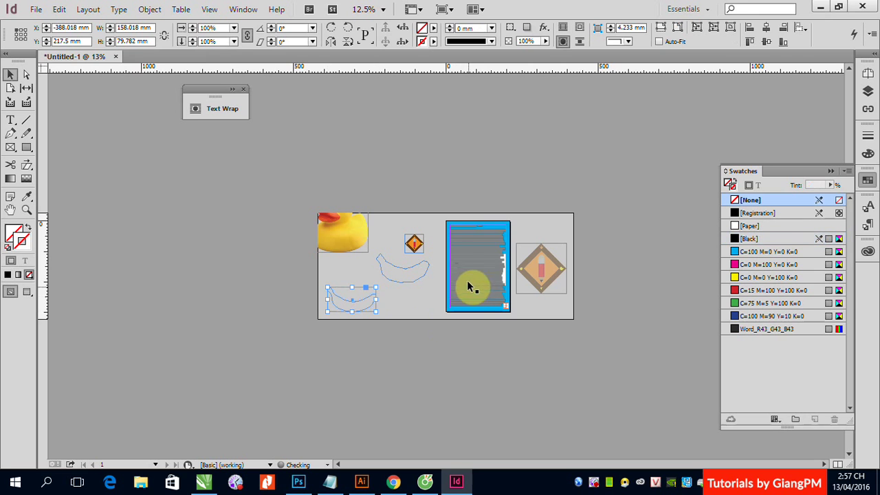
# Place the duck image on the cyan page toward its right side, with text wrapping around it
pyautogui.click(345, 234)
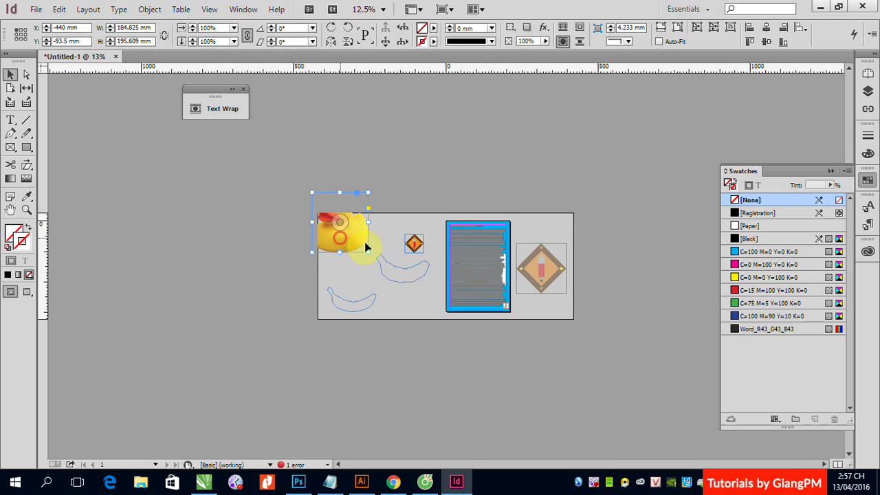
pyautogui.moveTo(366, 247); pyautogui.dragTo(469, 287)
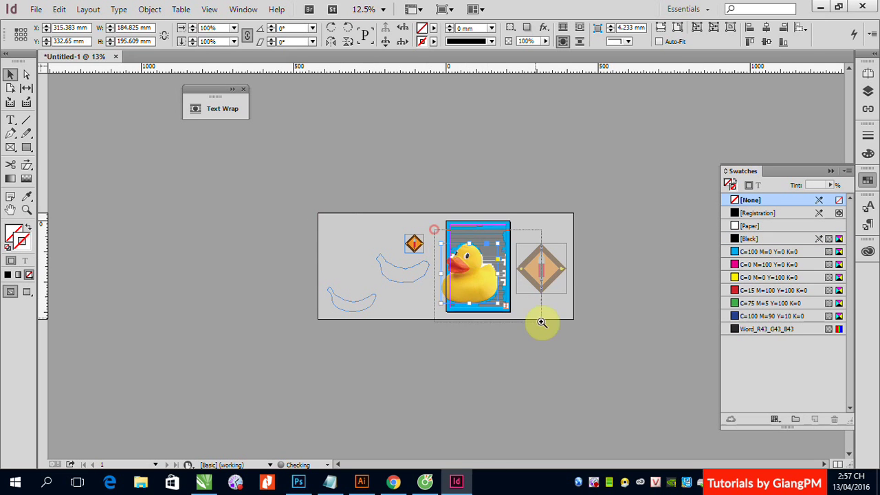
pyautogui.moveTo(542, 322); pyautogui.dragTo(542, 321)
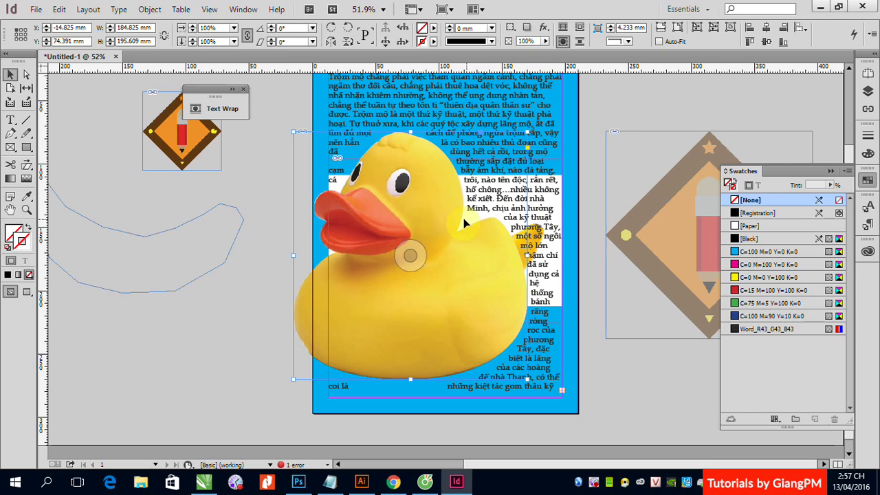
pyautogui.moveTo(549, 251); pyautogui.dragTo(477, 286)
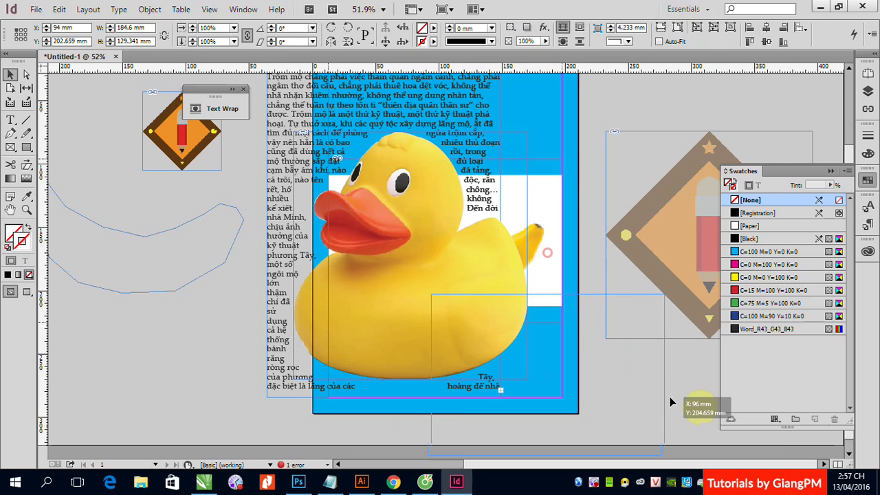
pyautogui.click(460, 307)
pyautogui.moveTo(614, 363); pyautogui.dragTo(446, 222)
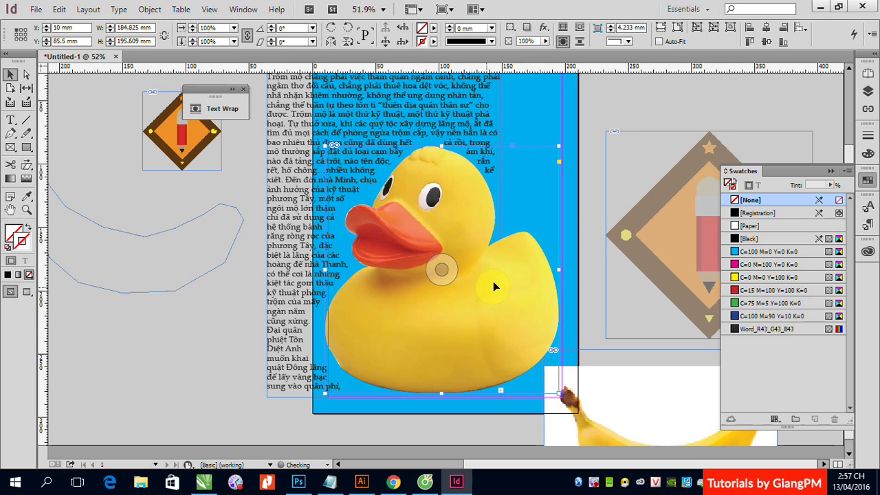
pyautogui.click(518, 229)
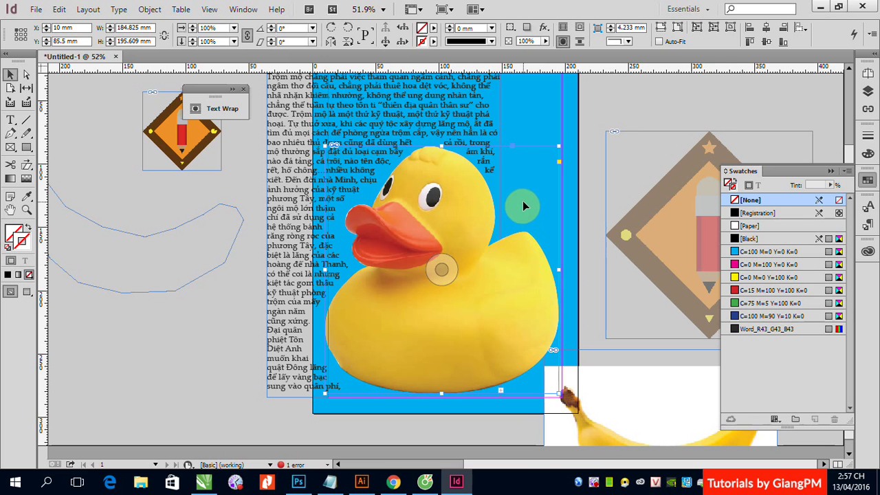
pyautogui.click(577, 126)
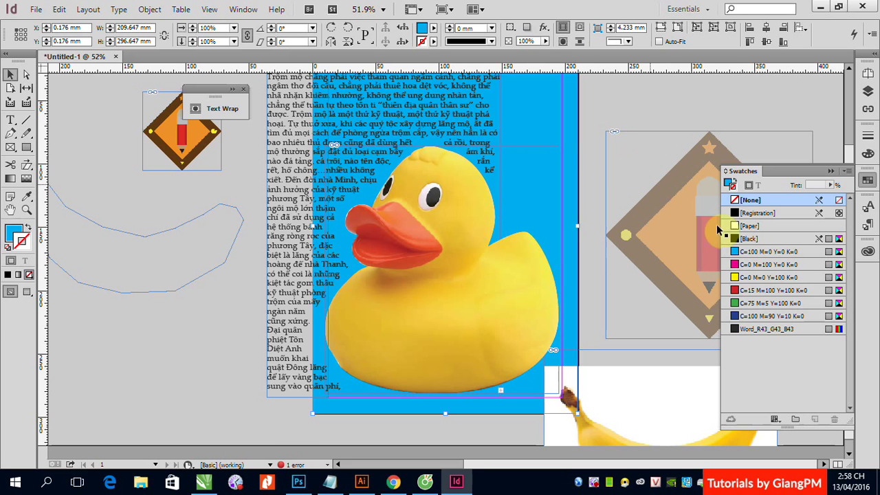
# Give the background frame no stroke and a C=75 M=5 Y=100 K=0 green fill
pyautogui.click(733, 267)
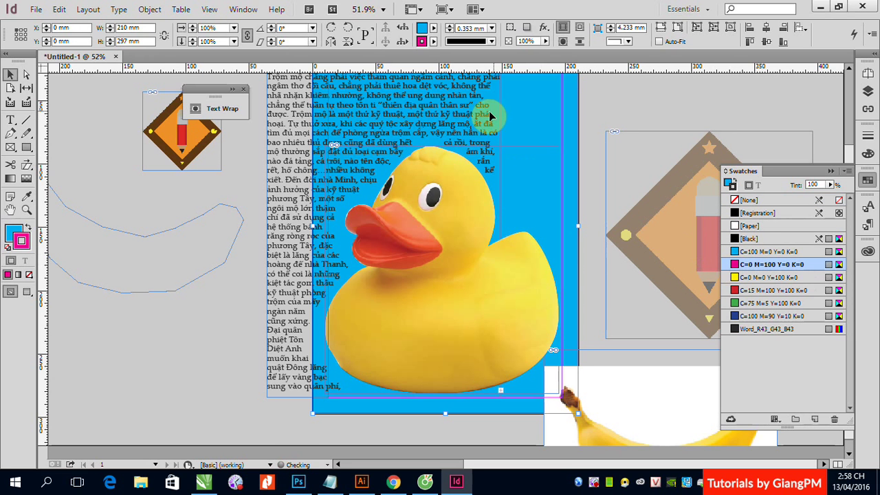
pyautogui.click(30, 275)
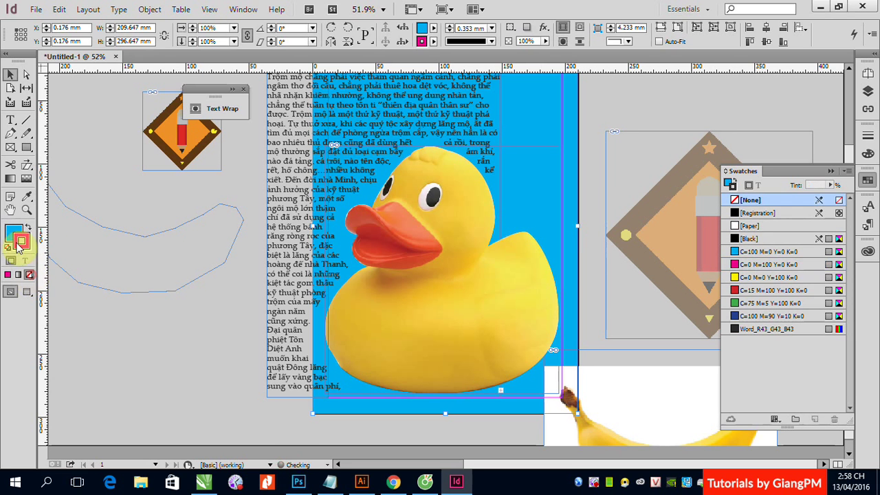
pyautogui.click(13, 235)
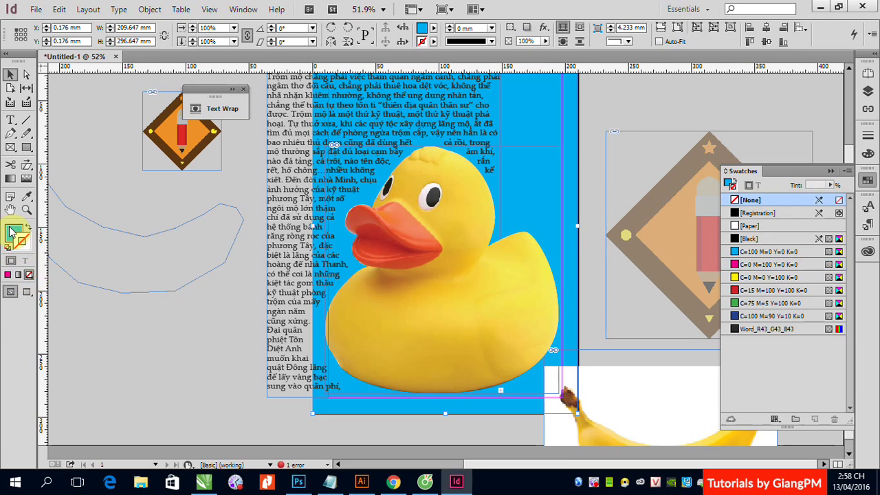
pyautogui.click(734, 265)
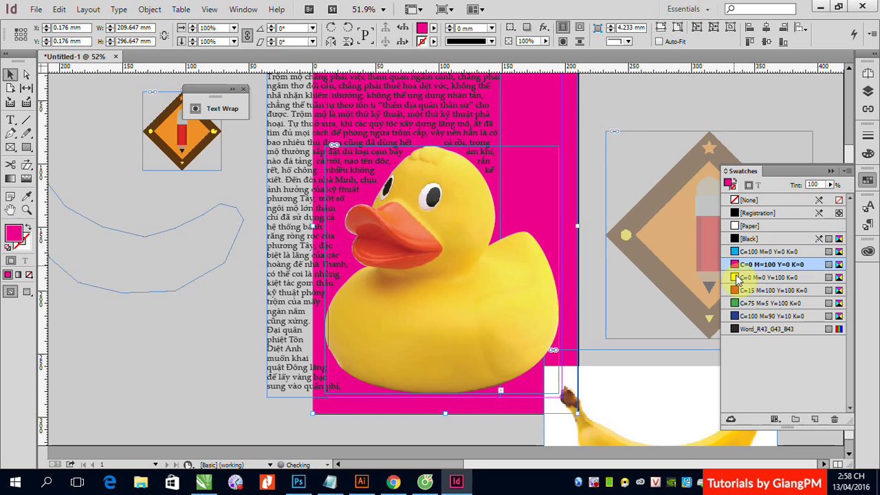
pyautogui.click(734, 277)
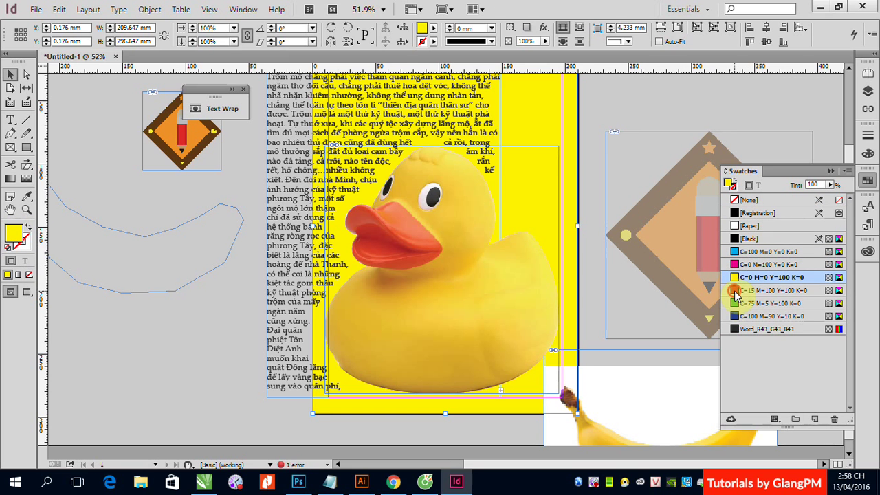
pyautogui.click(735, 290)
pyautogui.click(735, 303)
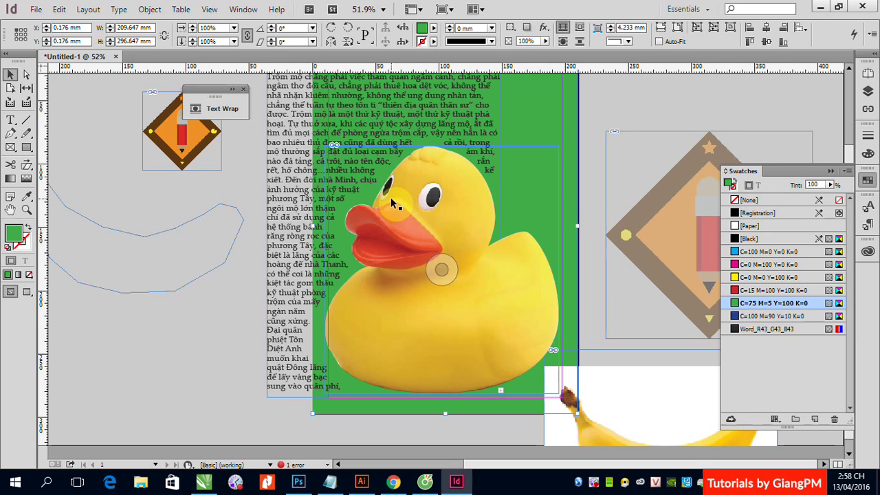
pyautogui.hotkey('ctrl', '-')
pyautogui.hotkey('ctrl', '-')
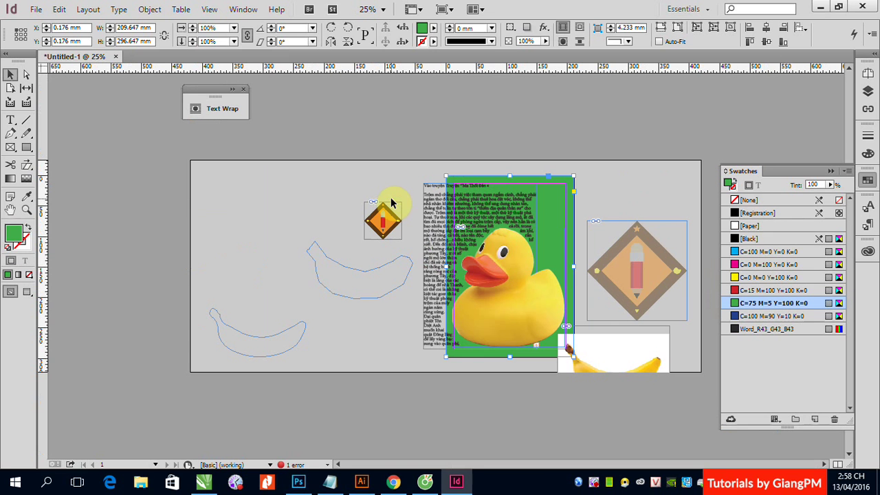
# Select the lower banana outline path and place bananas-03.jpg from the Desktop into it
pyautogui.moveTo(303, 215)
pyautogui.mouseDown()
pyautogui.moveTo(271, 247)
pyautogui.moveTo(271, 230)
pyautogui.mouseUp()
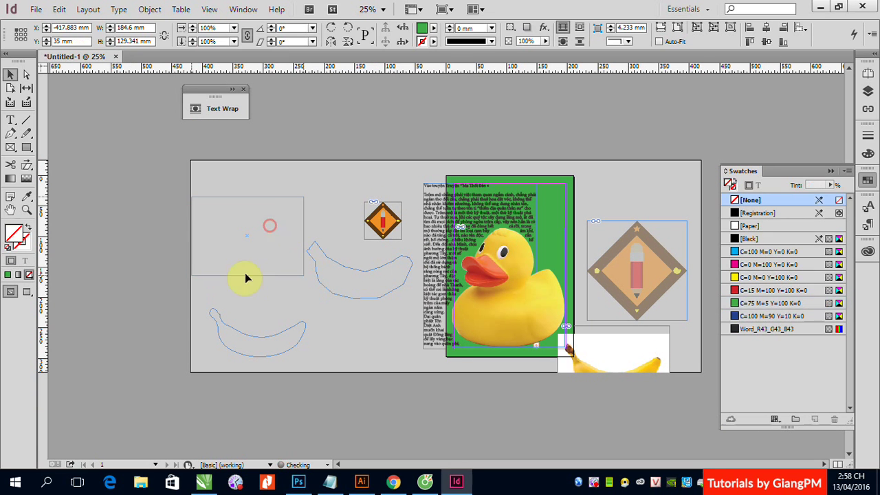
pyautogui.click(229, 334)
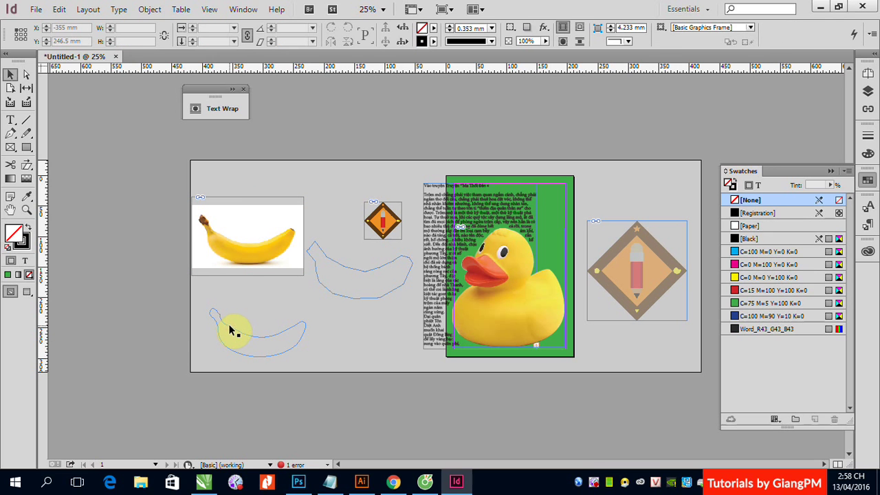
pyautogui.click(229, 331)
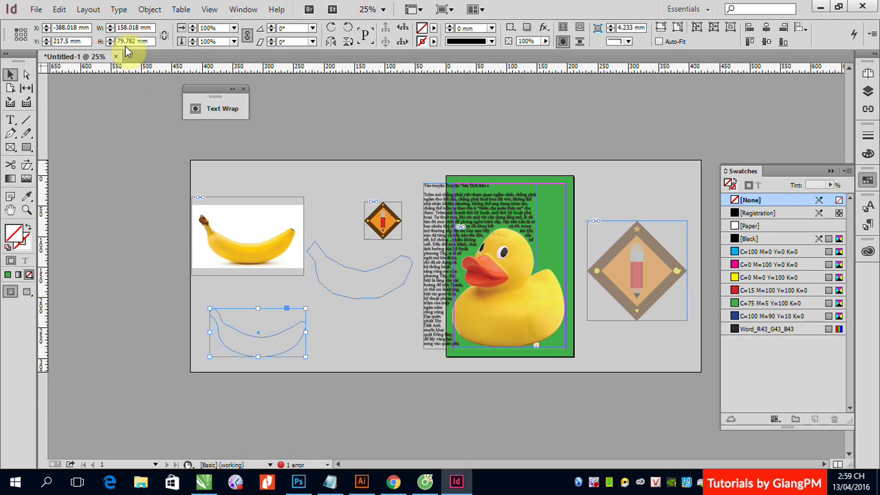
pyautogui.click(37, 10)
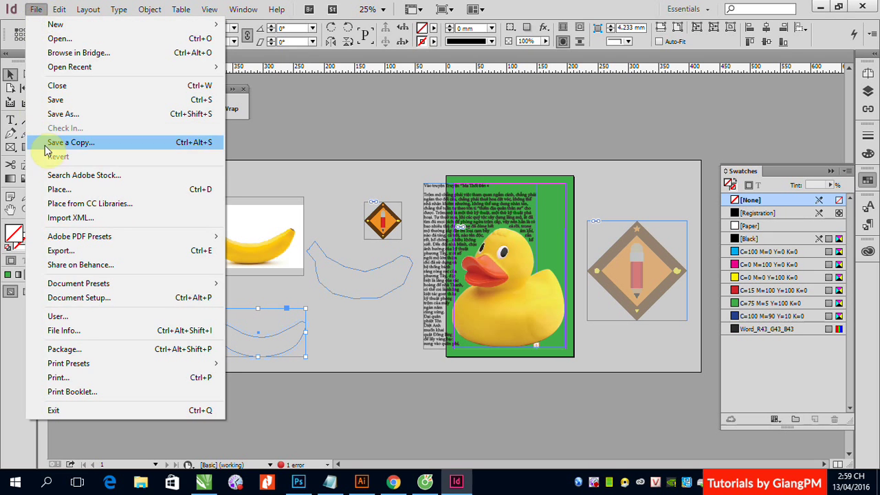
pyautogui.click(59, 189)
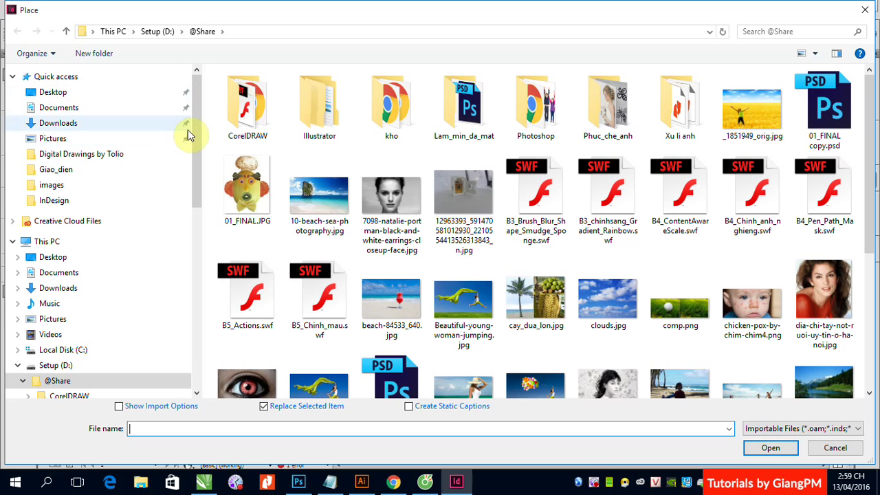
pyautogui.click(58, 93)
pyautogui.click(298, 230)
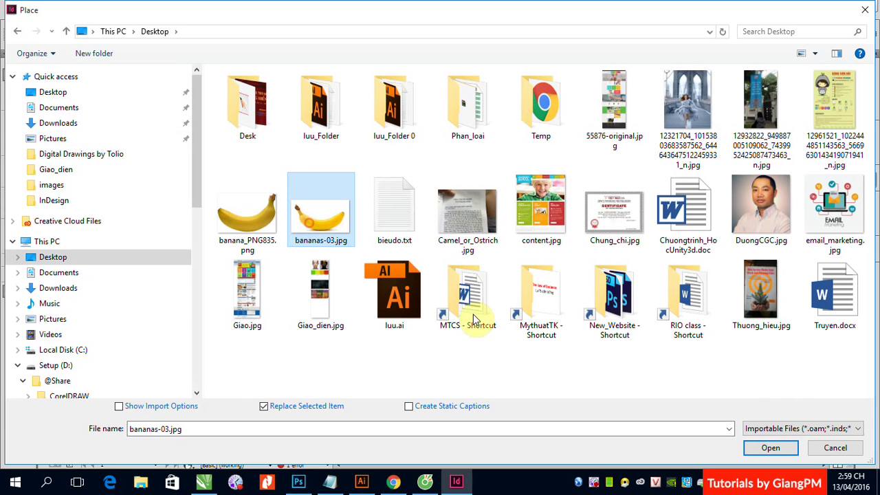
pyautogui.click(769, 448)
pyautogui.moveTo(261, 344)
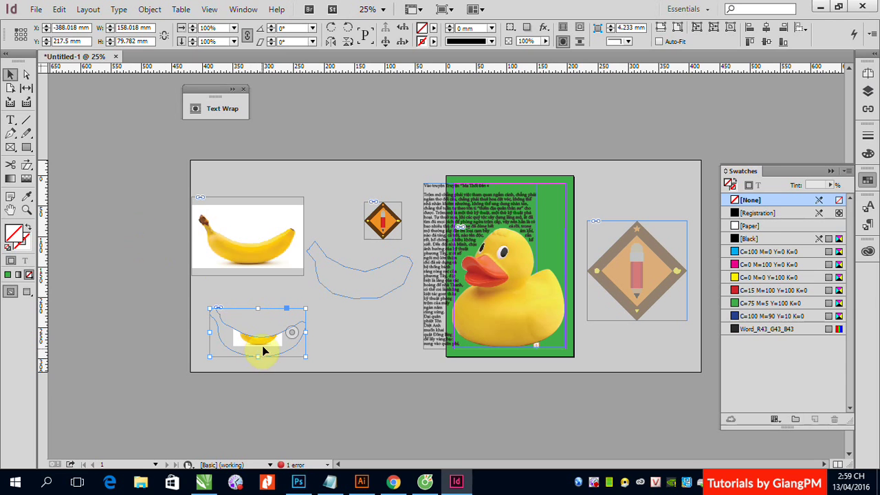
# Zoom in and enlarge the placed banana photo by dragging its corners outward
pyautogui.moveTo(187, 279); pyautogui.dragTo(393, 409)
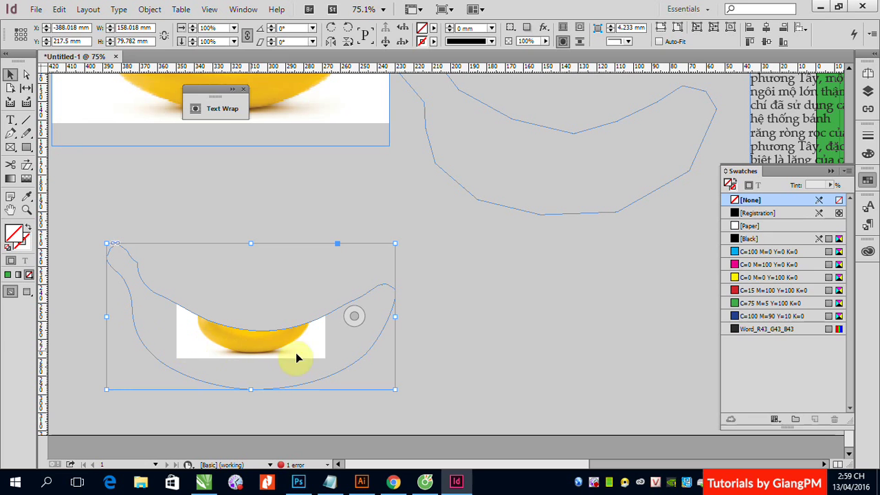
pyautogui.click(355, 319)
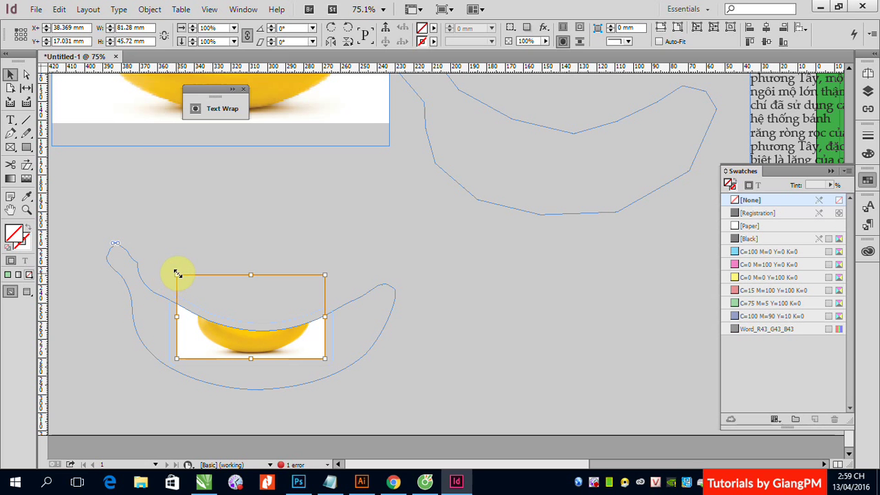
pyautogui.moveTo(177, 275); pyautogui.dragTo(114, 244)
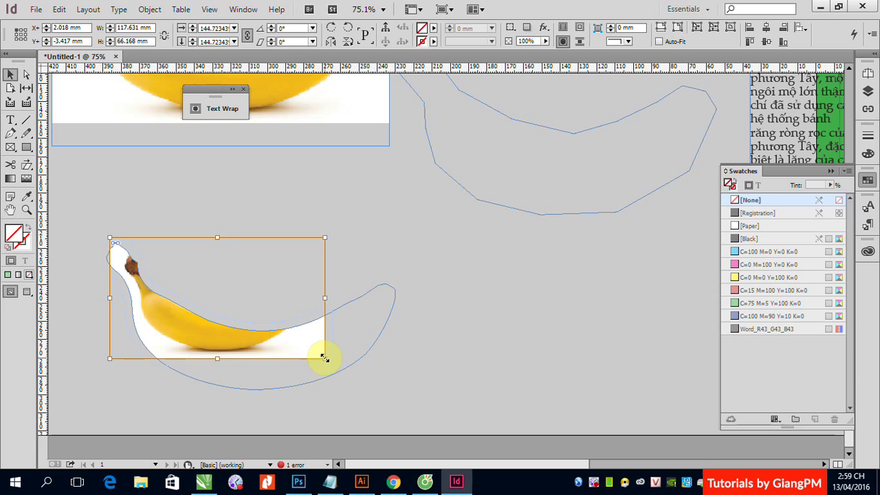
pyautogui.moveTo(324, 357); pyautogui.dragTo(405, 403)
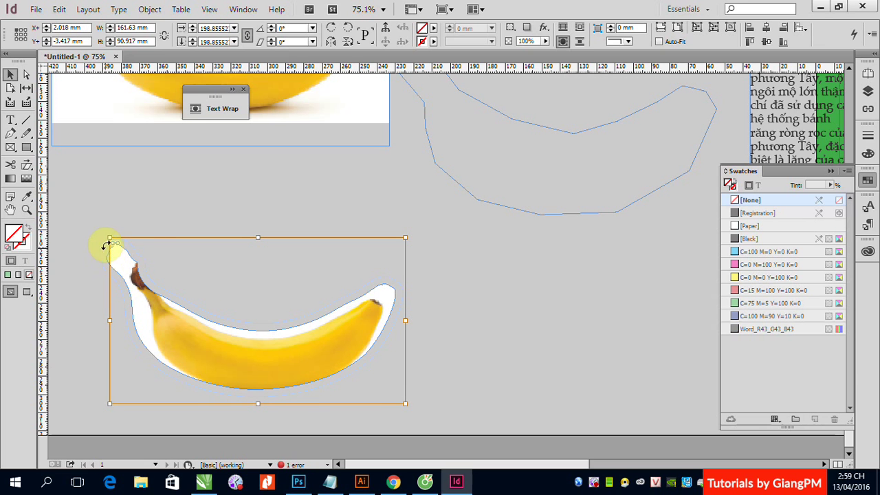
pyautogui.moveTo(109, 237); pyautogui.dragTo(81, 221)
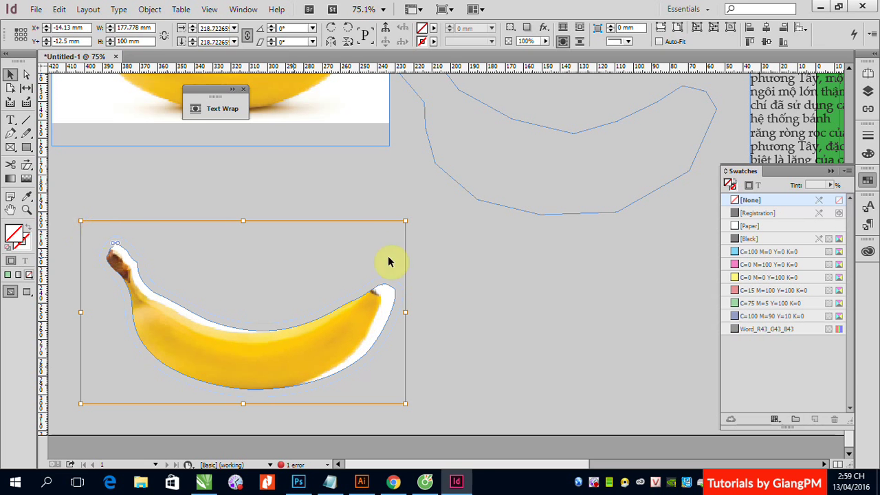
# Nudge and stretch the banana photo until it covers the outline, then deselect
pyautogui.moveTo(270, 356); pyautogui.dragTo(248, 351)
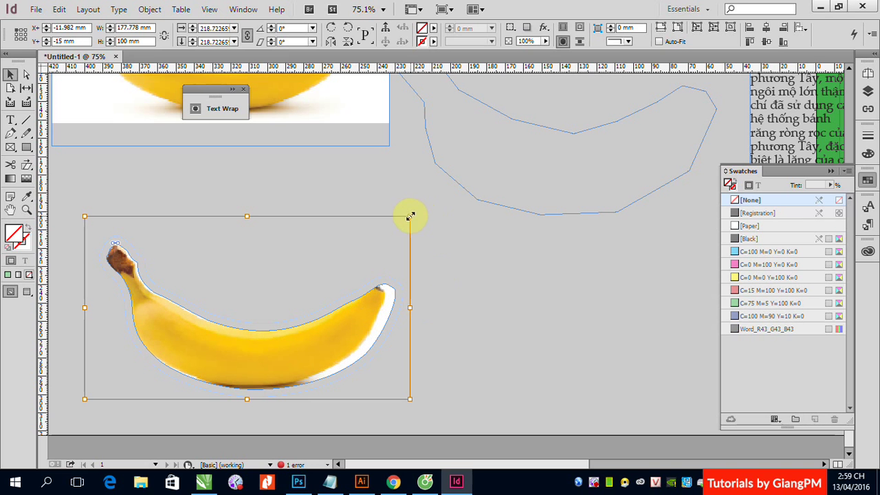
pyautogui.moveTo(409, 399); pyautogui.dragTo(416, 402)
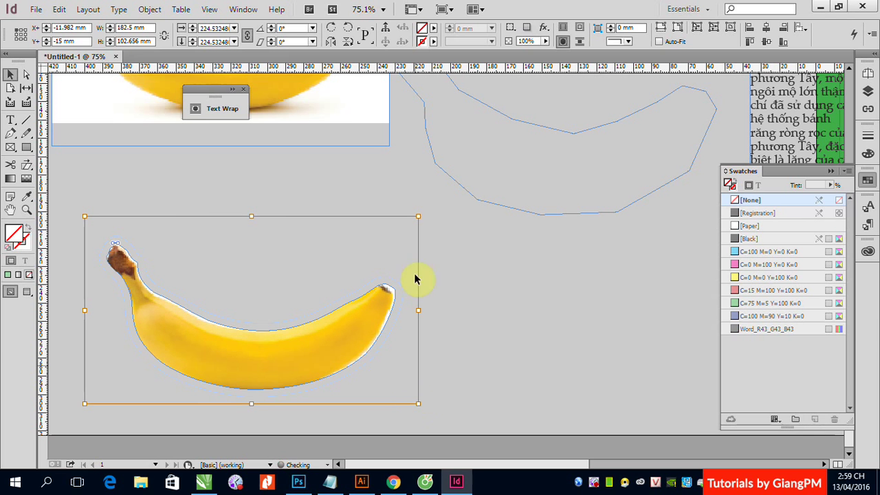
pyautogui.moveTo(418, 217)
pyautogui.mouseDown()
pyautogui.moveTo(418, 225)
pyautogui.moveTo(420, 212)
pyautogui.mouseUp()
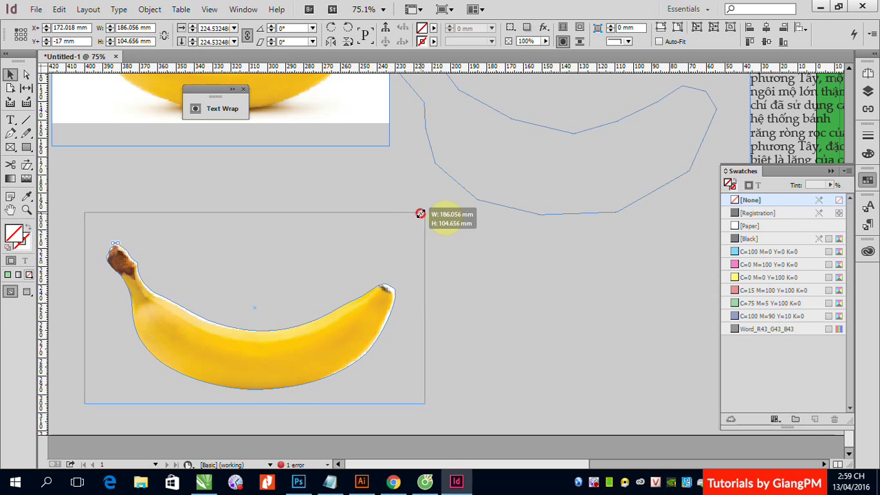
pyautogui.click(410, 270)
pyautogui.click(529, 328)
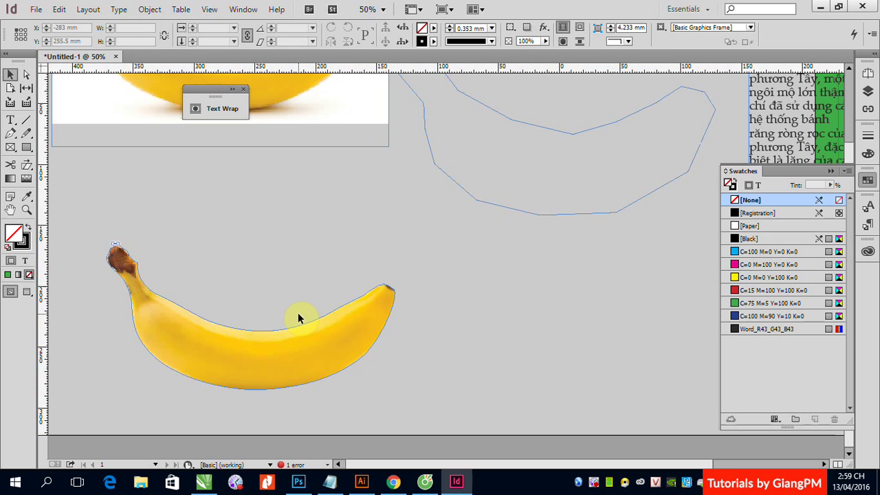
pyautogui.hotkey('ctrl', '-')
pyautogui.hotkey('ctrl', '-')
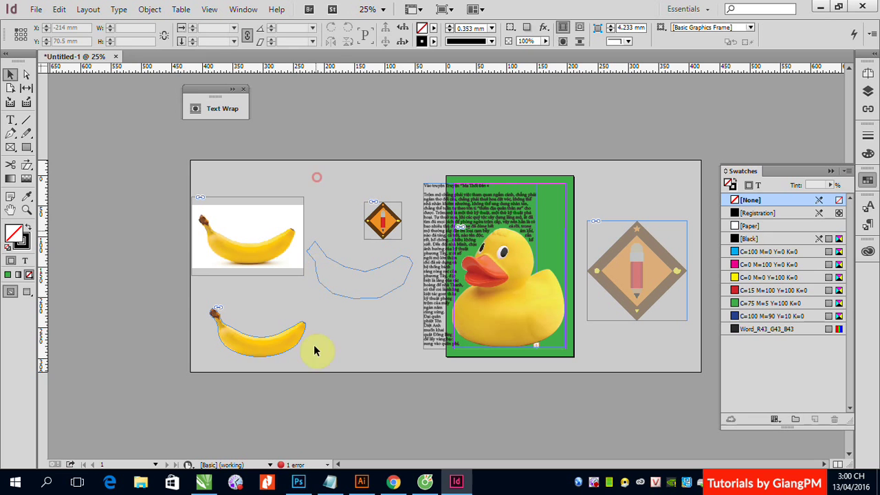
# Test the banana-shaped frame on the duck page, then return it below the banana photo
pyautogui.click(261, 347)
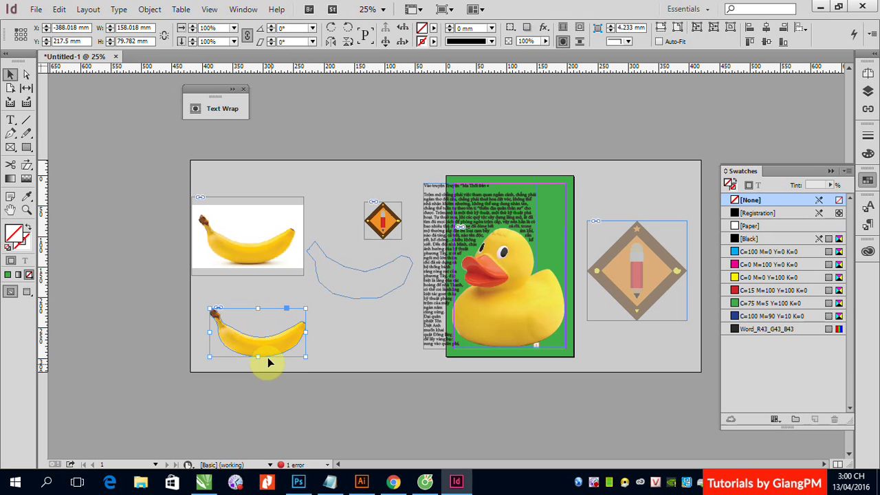
pyautogui.moveTo(468, 242); pyautogui.dragTo(500, 217)
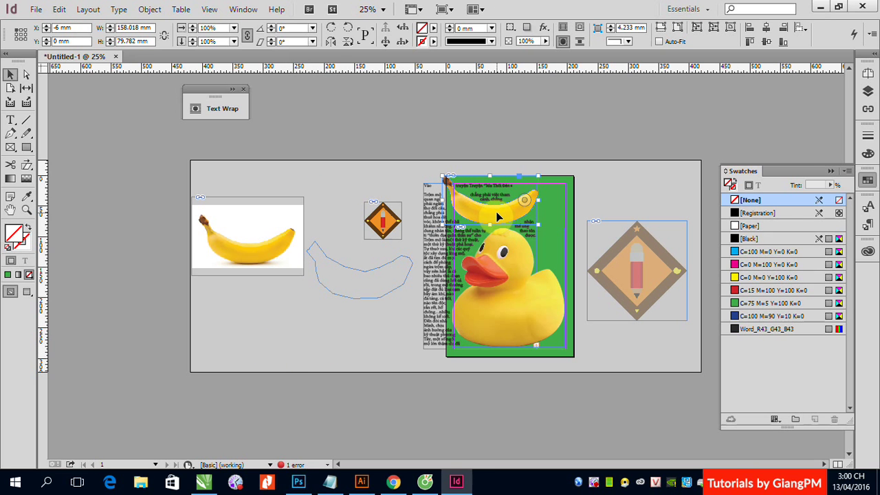
pyautogui.moveTo(498, 216); pyautogui.dragTo(292, 333)
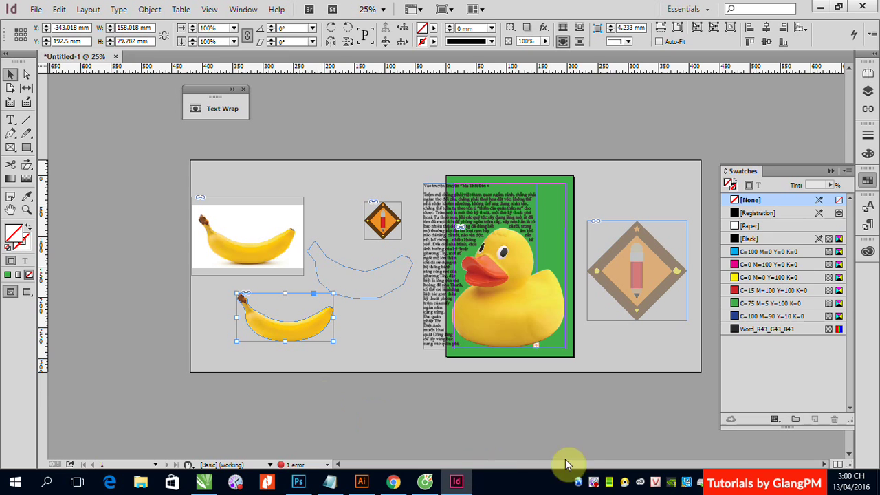
pyautogui.rightClick(595, 485)
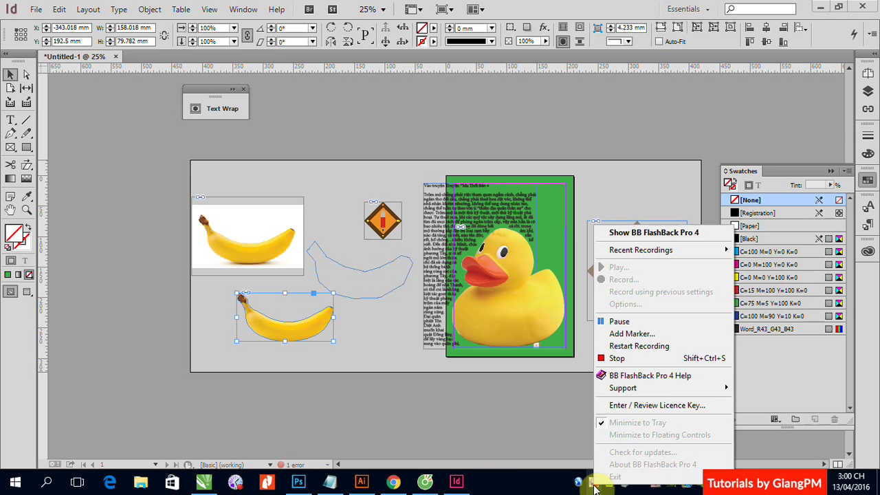